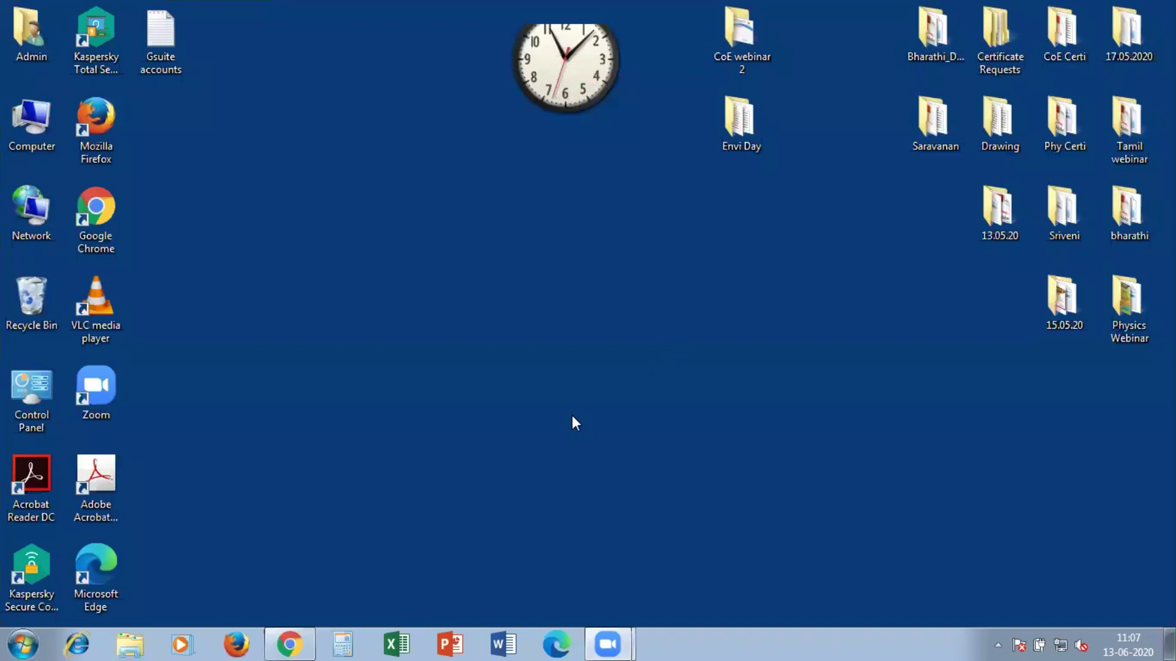
Switch to Chrome and search Google in a new tab for "miktex 2.9 complete package download 64 bit".
click(307, 642)
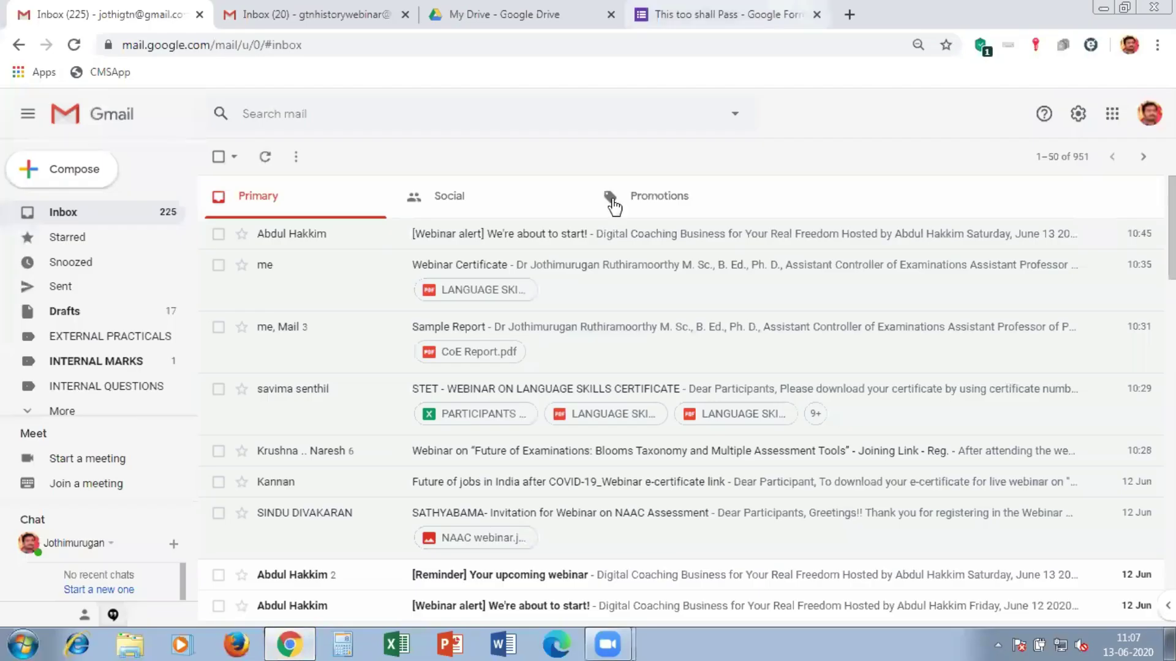
click(827, 24)
key(ctrl+t)
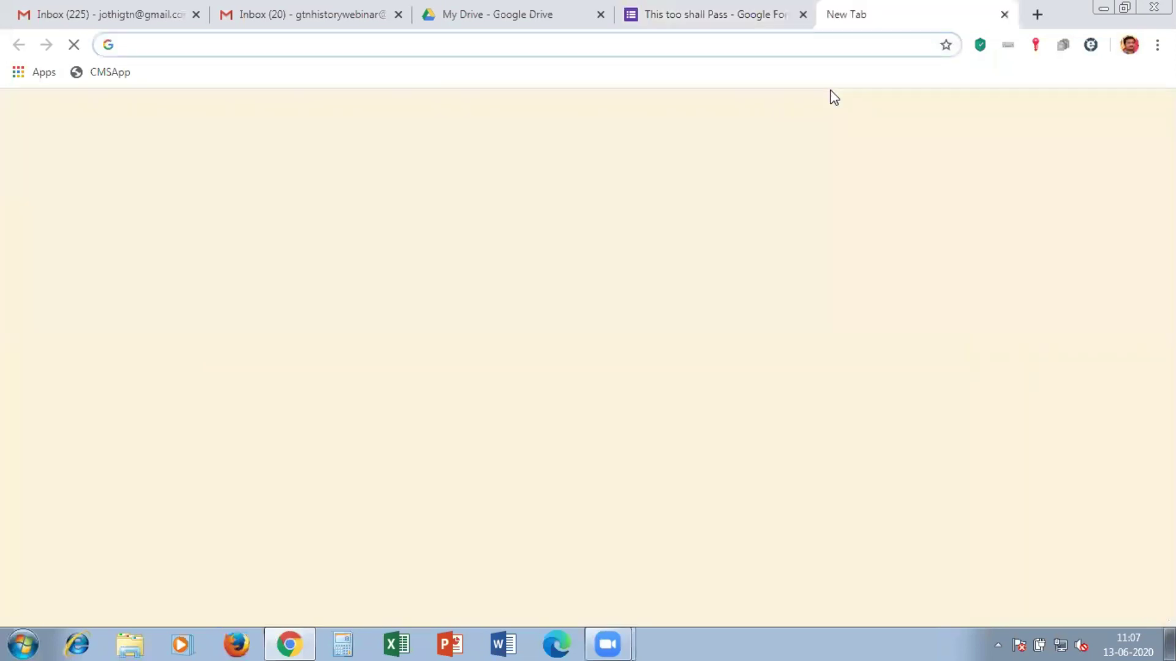
text(mik)
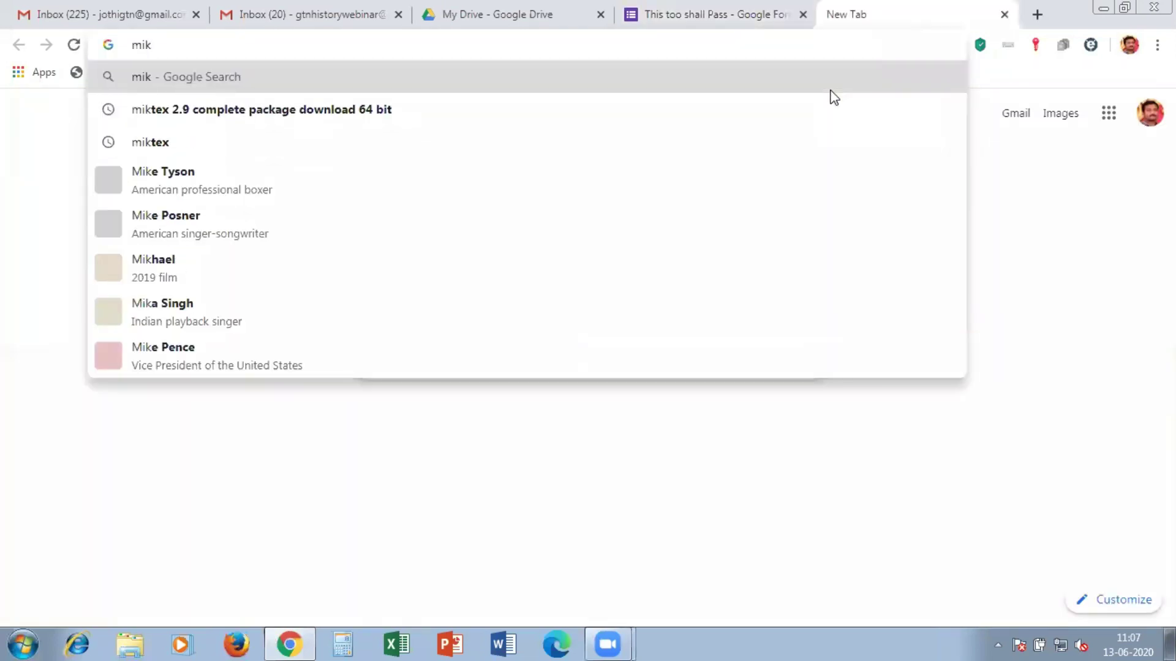
text(tex)
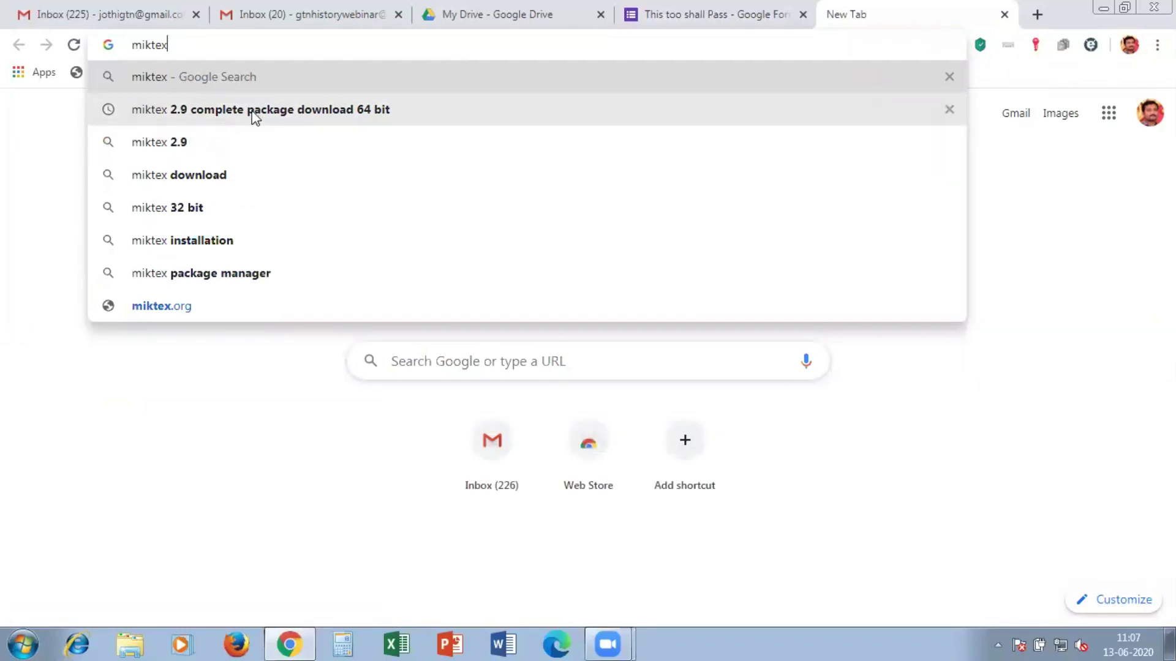
key(Down)
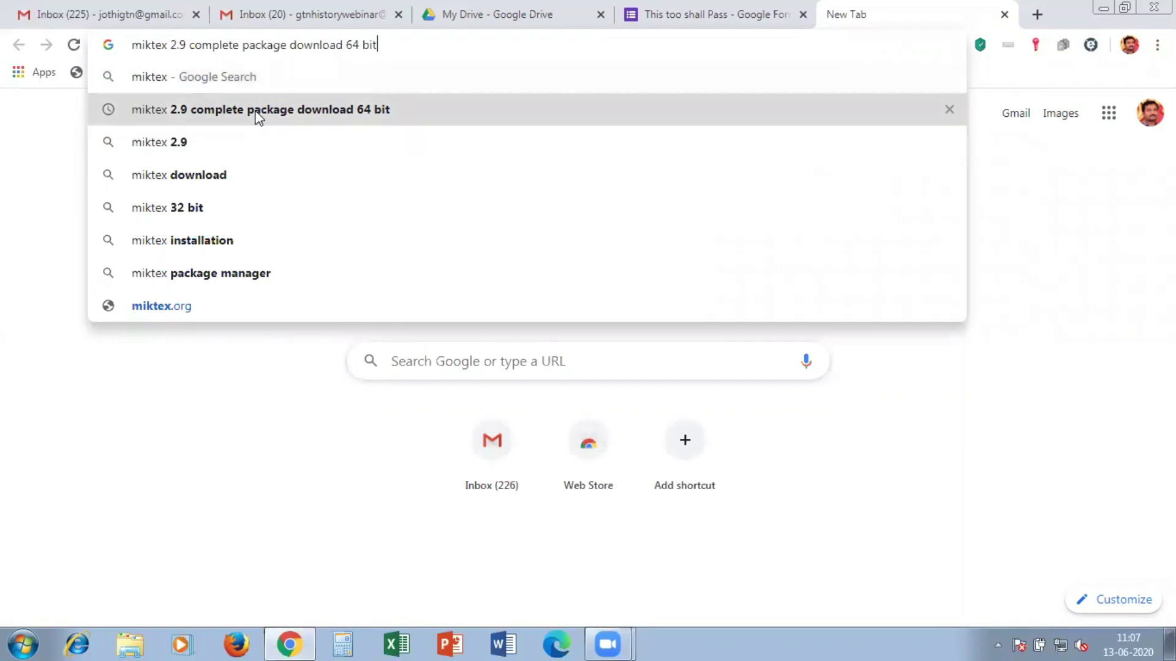
key(Return)
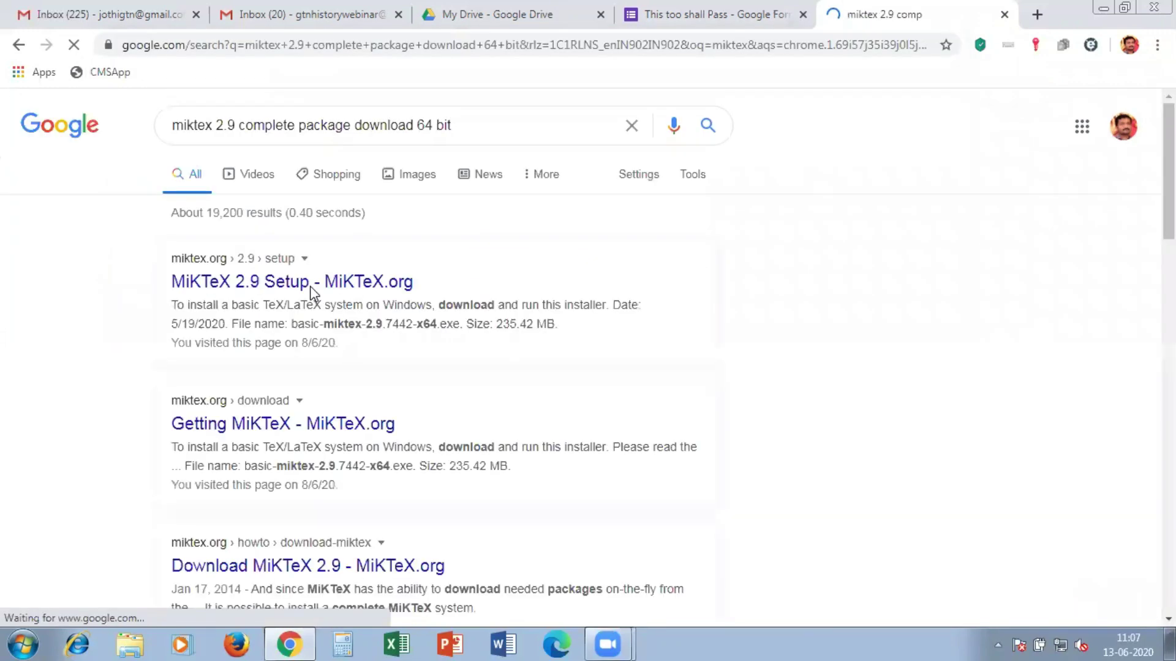
Open the MiKTeX 2.9 Setup search result in a new tab and go to the site's Downloads page.
right_click(218, 281)
click(232, 293)
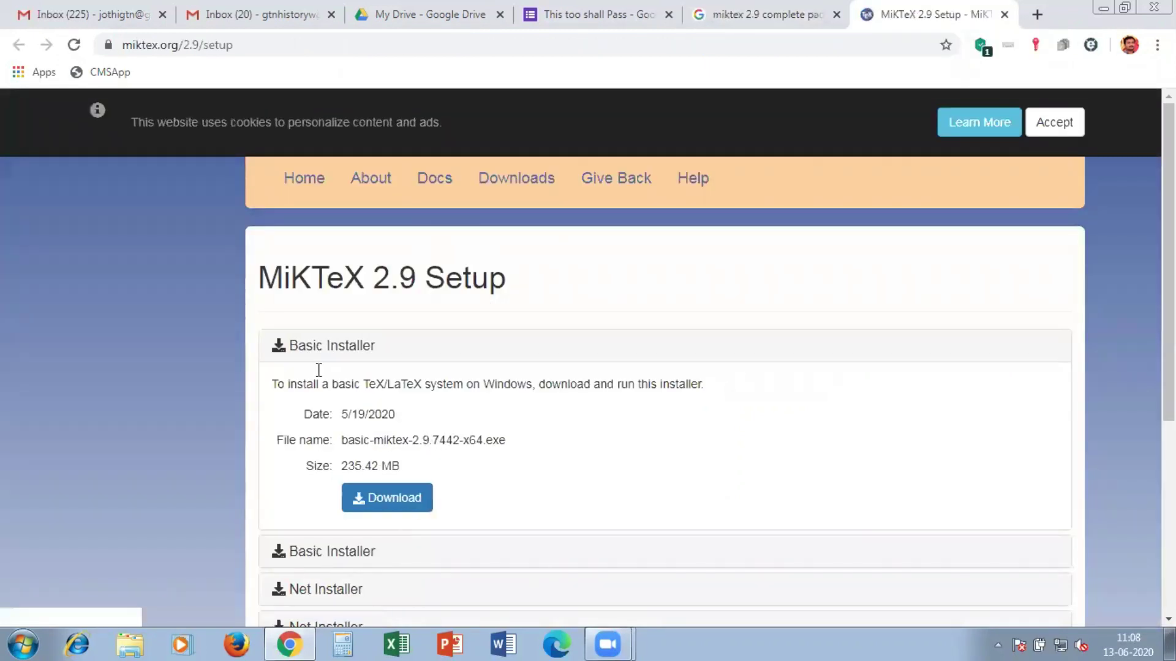
click(534, 184)
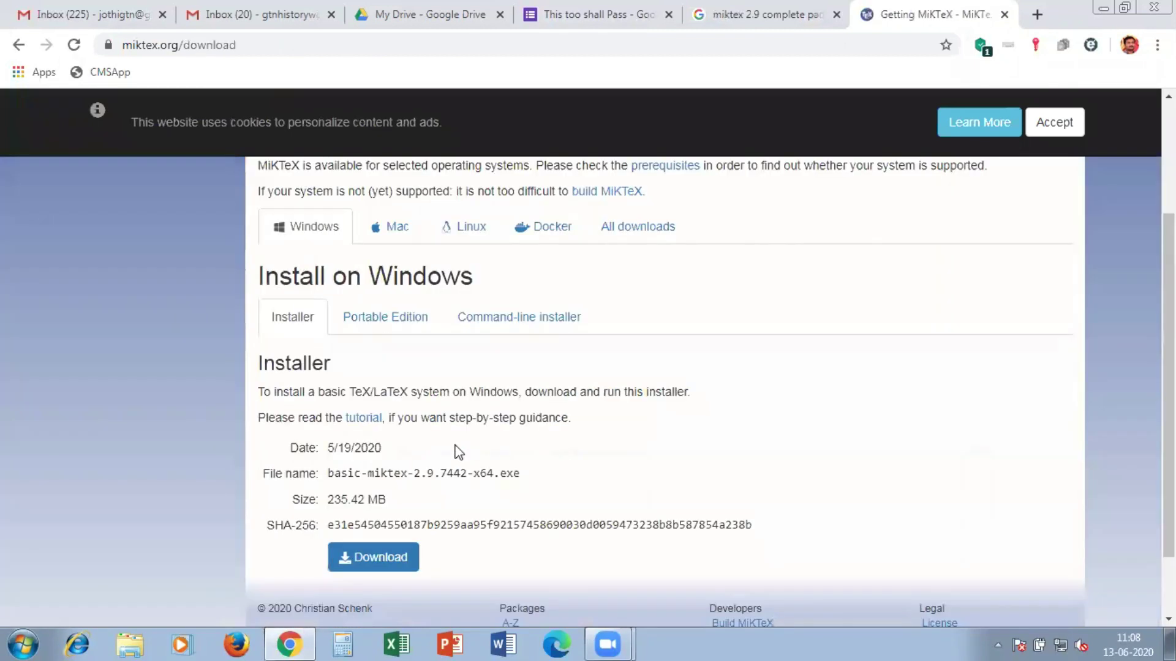
Examine the Getting MiKTeX page, including its supported platforms and the basic Windows installer's details.
scroll(353, 477, down, 2)
scroll(336, 320, up, 2)
scroll(561, 480, down, 2)
scroll(440, 362, up, 2)
scroll(459, 412, up, 3)
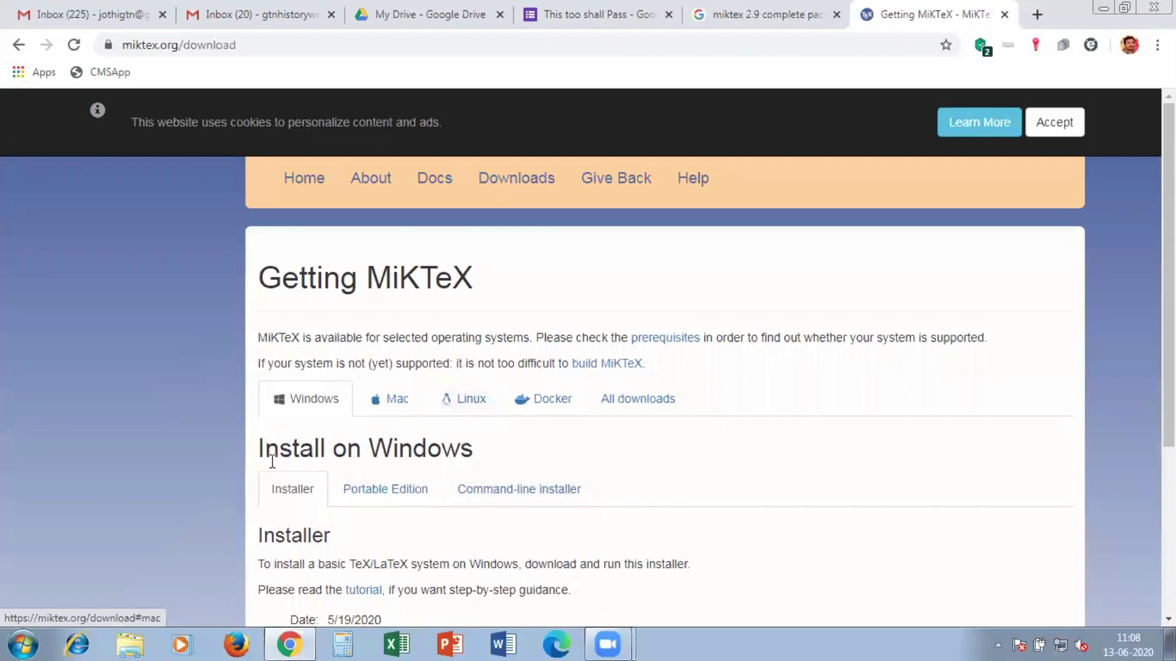
click(515, 179)
scroll(542, 368, down, 4)
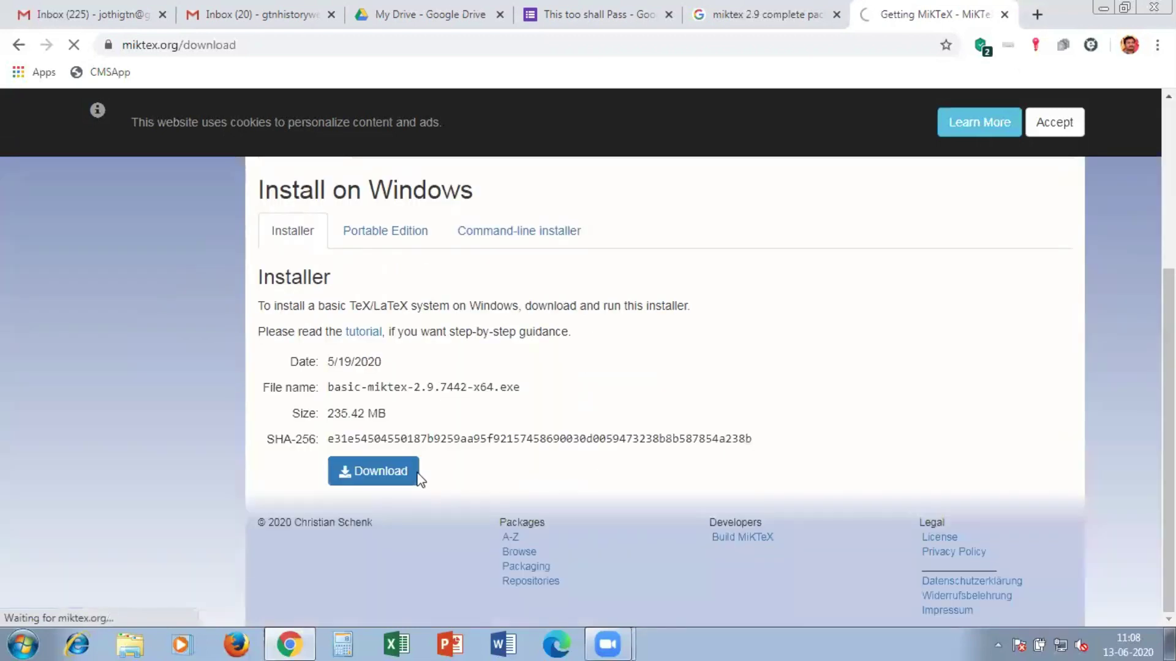
scroll(807, 498, up, 4)
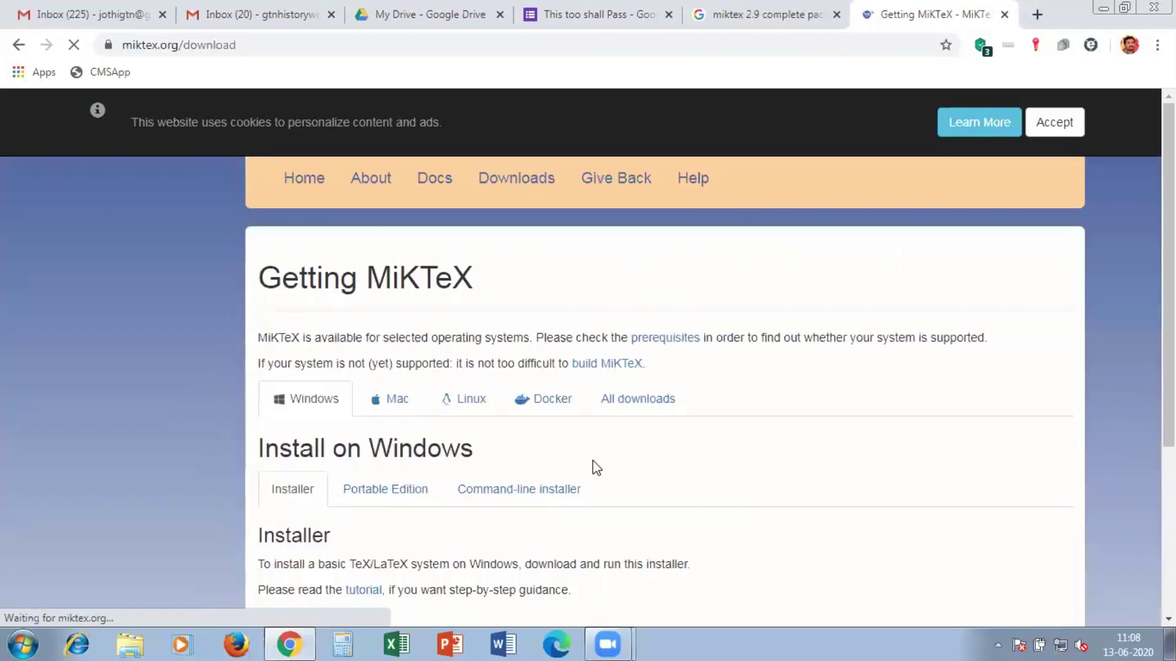
View the details of the command-line installer for Windows.
click(542, 493)
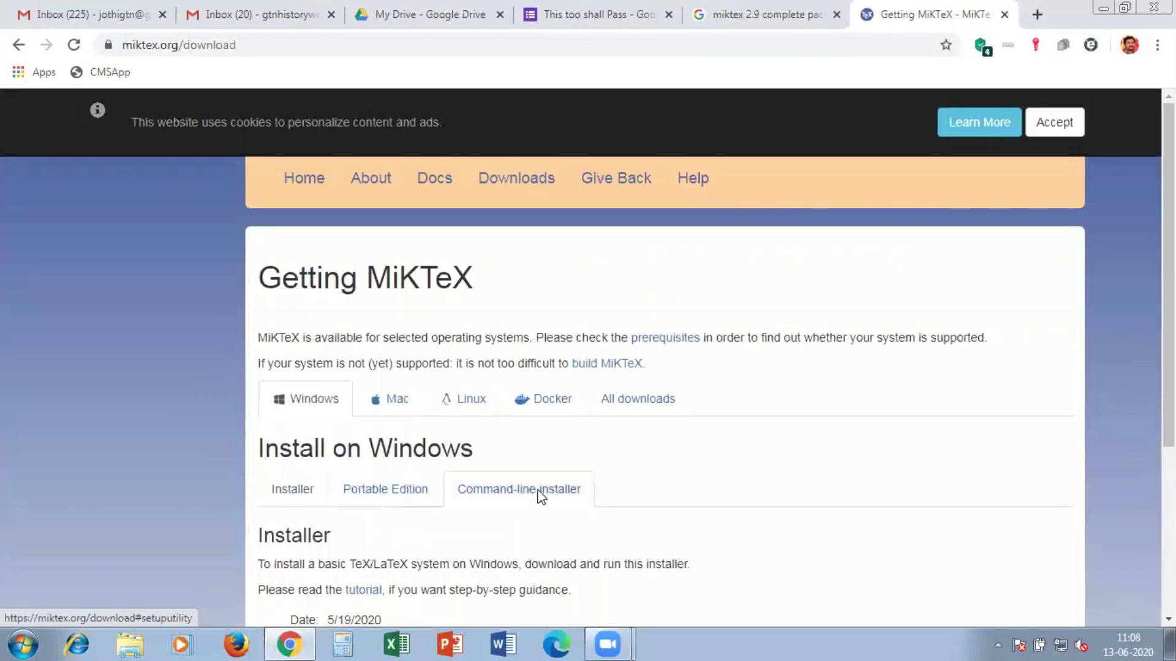
scroll(698, 487, down, 4)
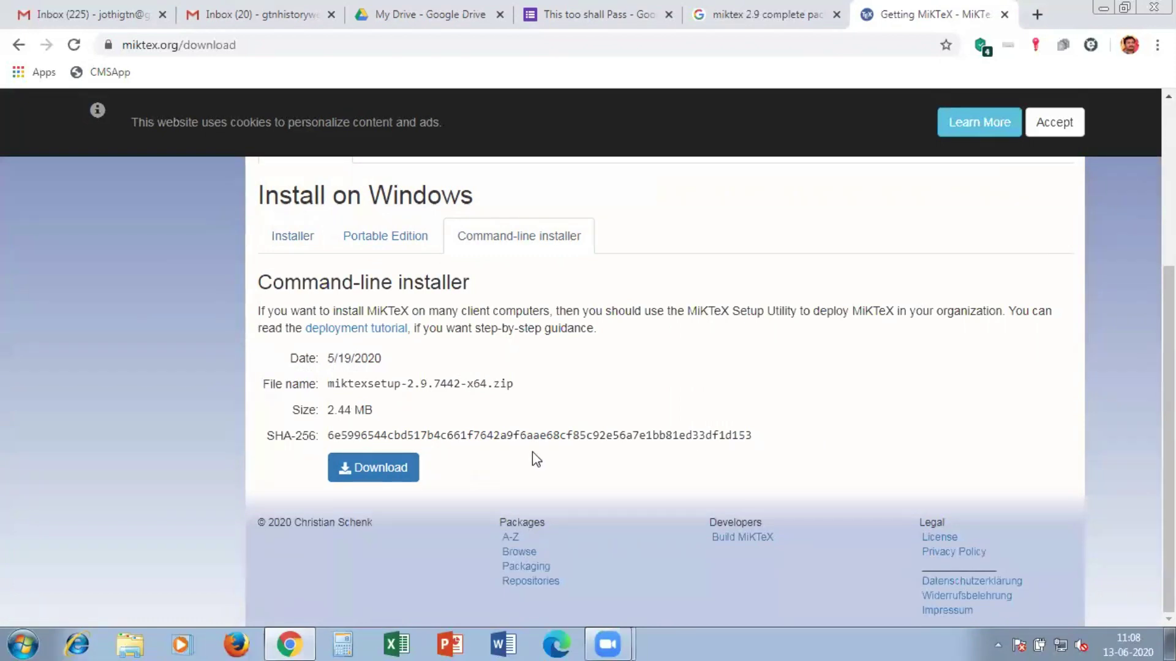
scroll(531, 452, up, 4)
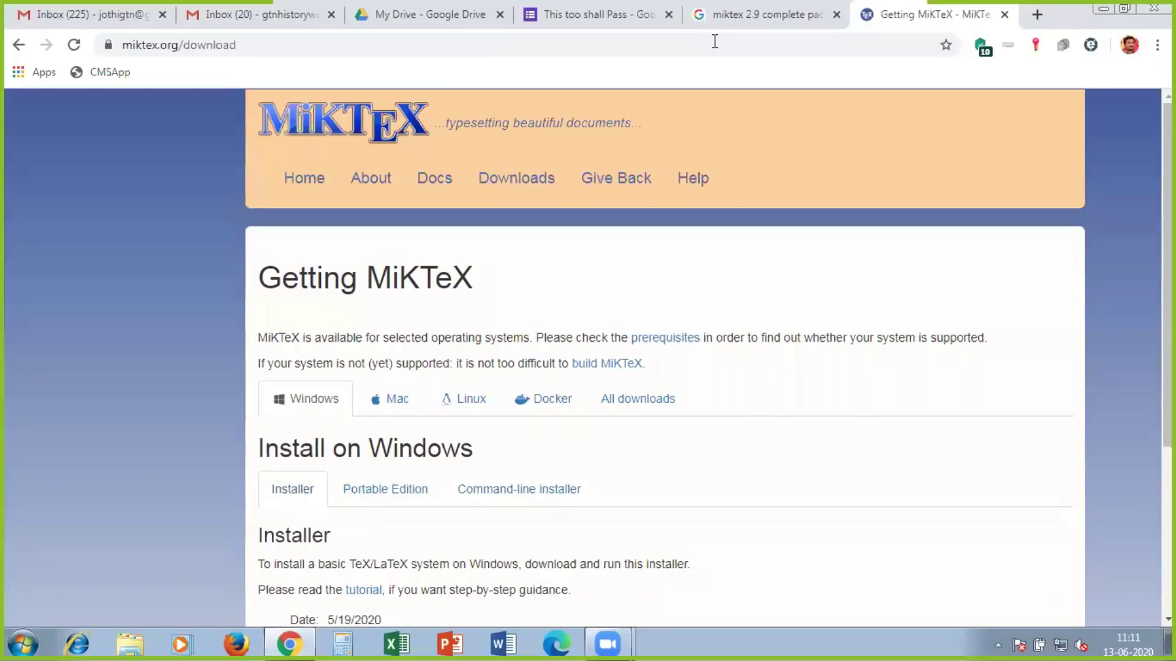
Review the Windows installer details and view the Mac and Linux installation options.
scroll(447, 385, down, 3)
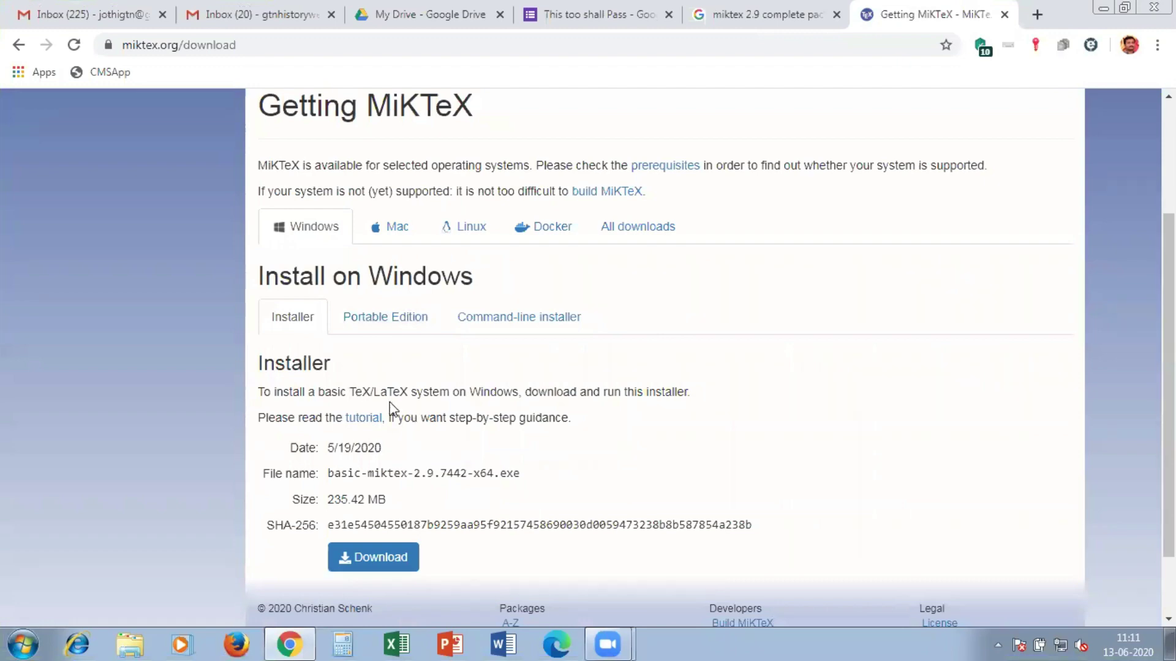
scroll(480, 439, down, 2)
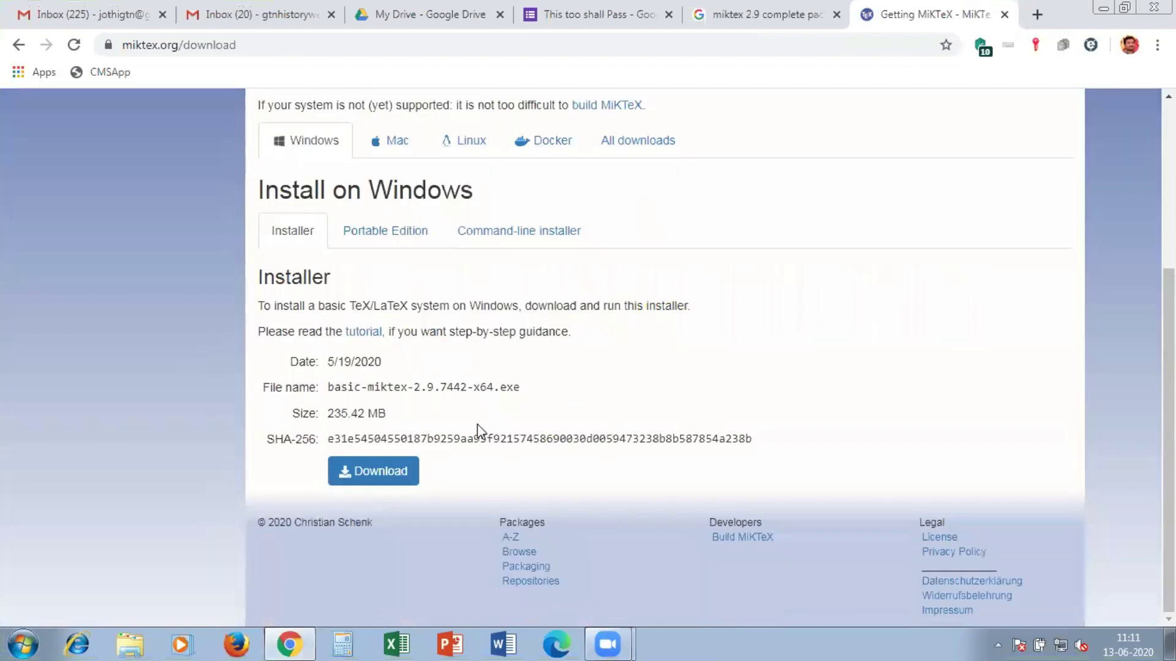
scroll(476, 424, up, 3)
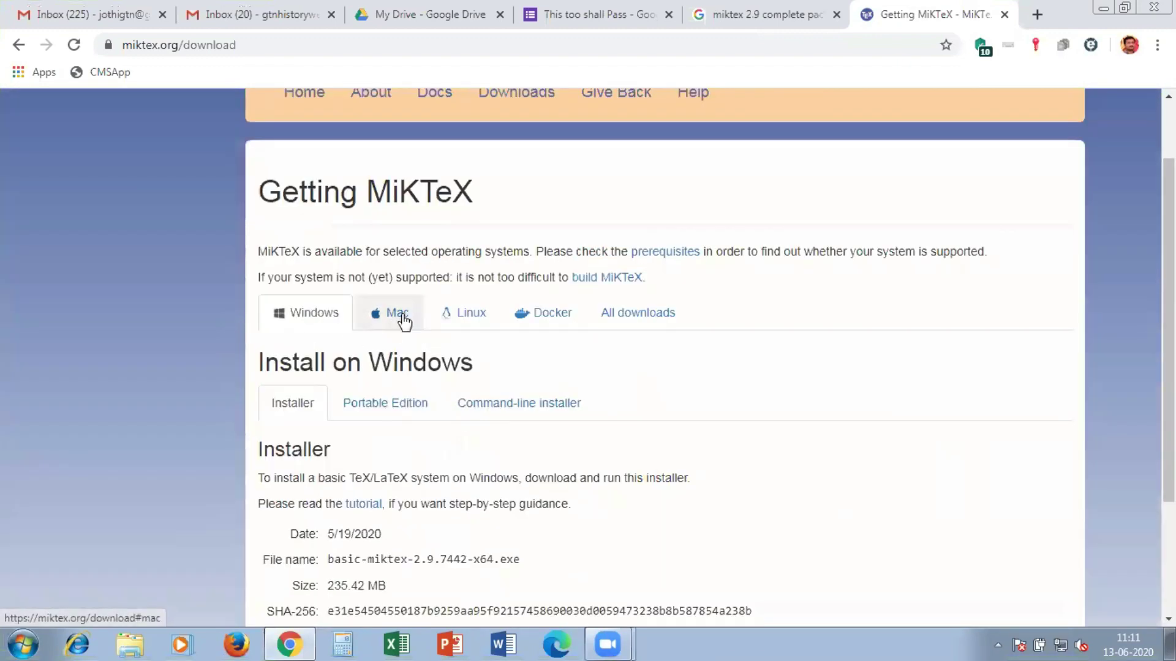
click(403, 318)
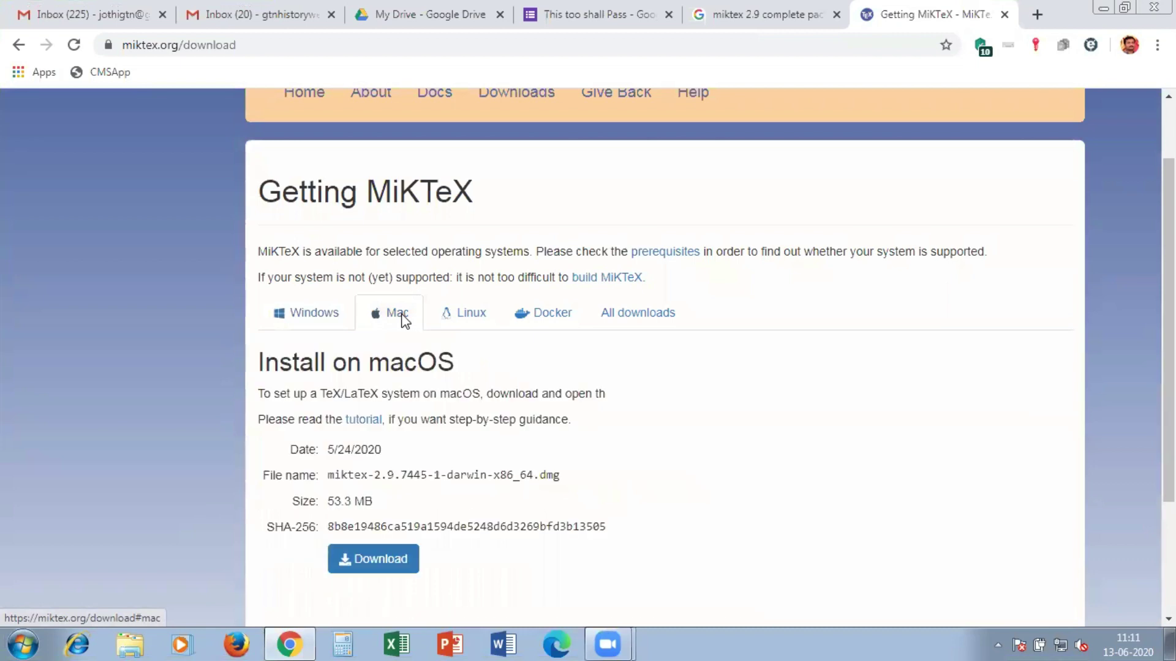
click(471, 313)
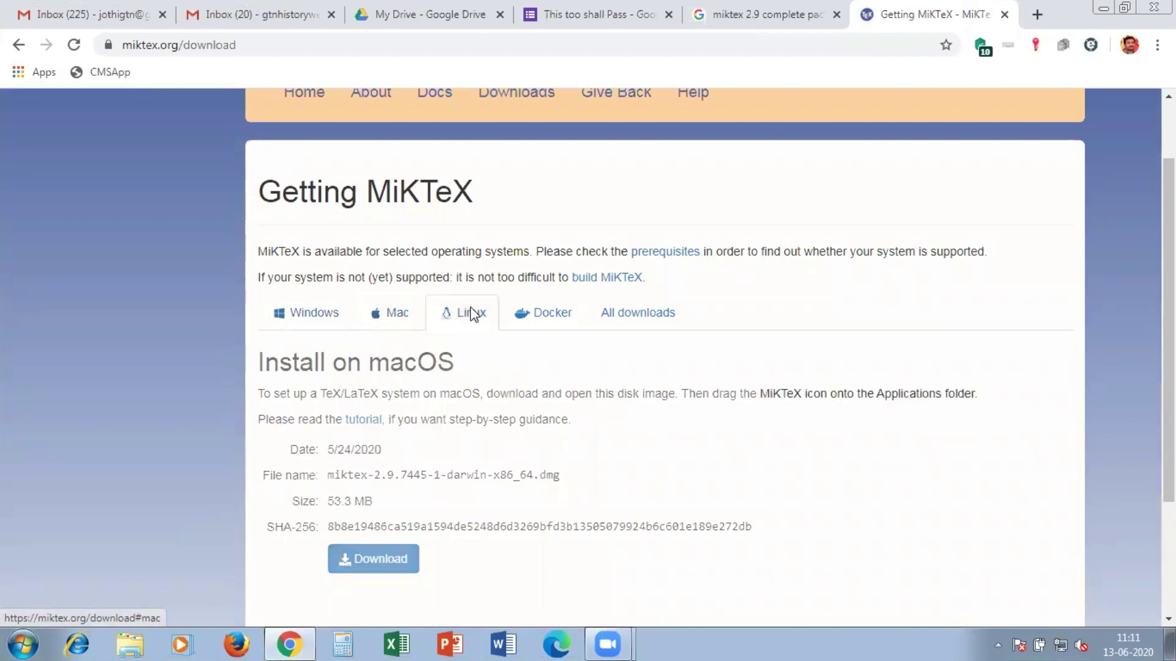
Show the list of all MiKTeX downloads for every platform.
click(631, 320)
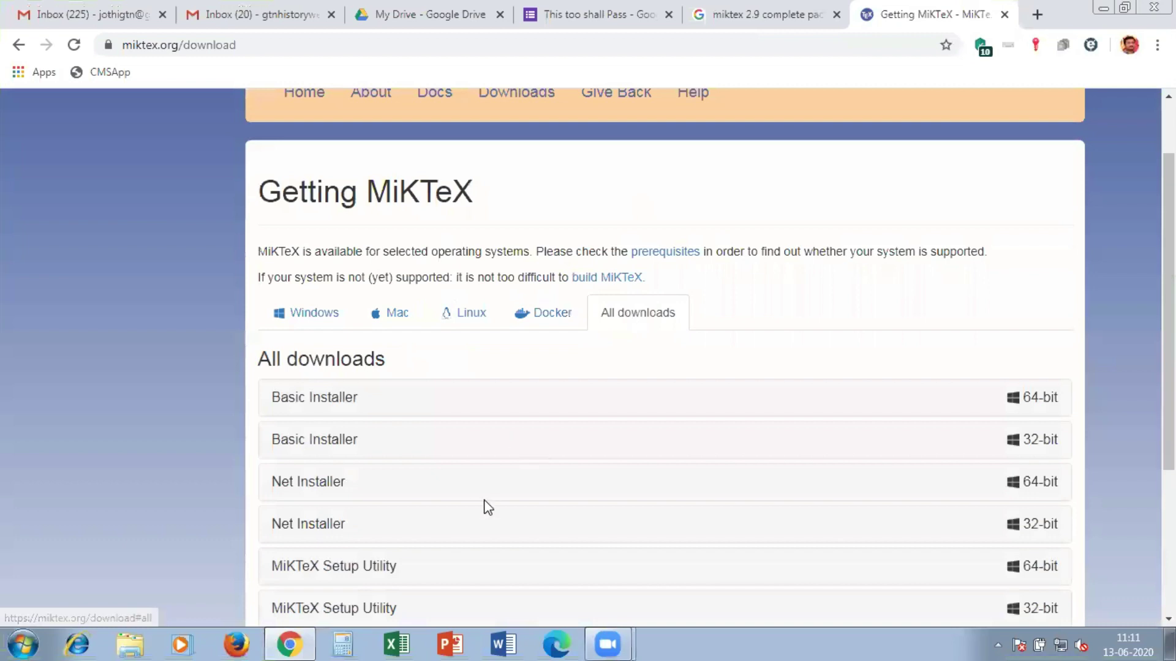
scroll(282, 460, down, 2)
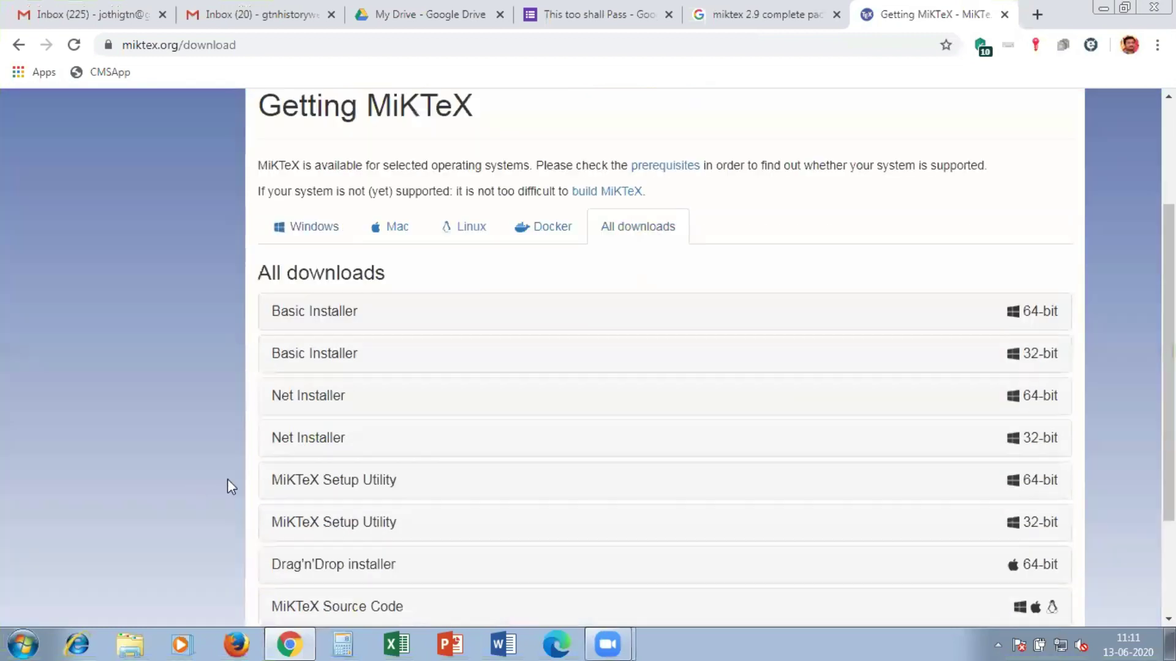
scroll(306, 392, down, 2)
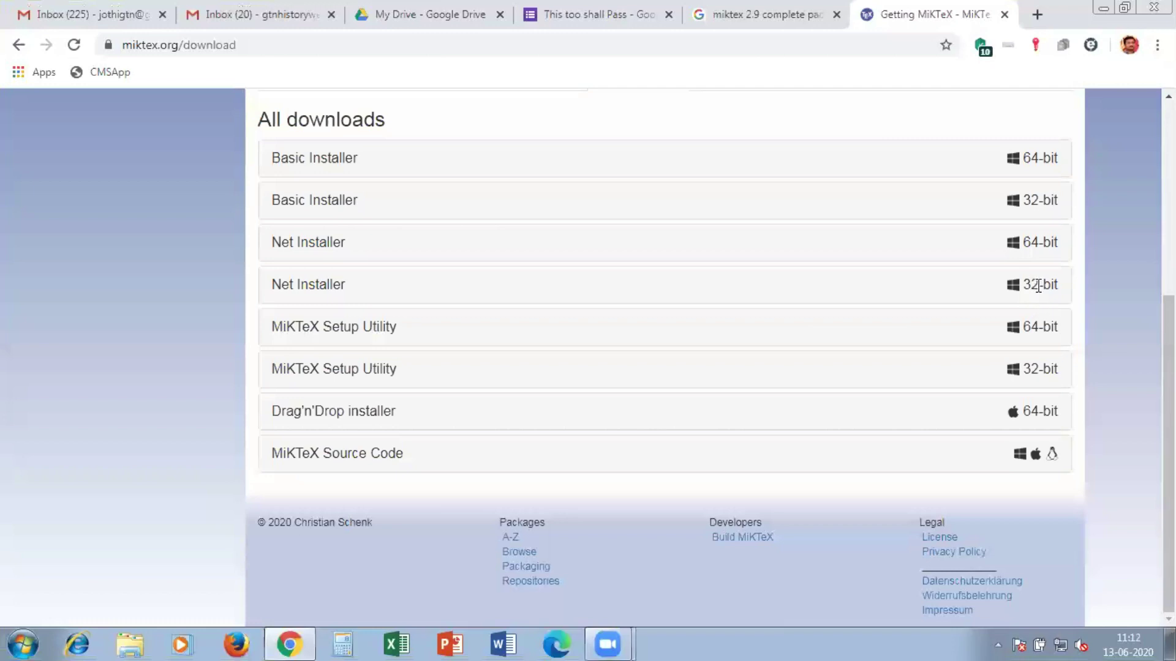
Check the computer's system type in its system properties and close that window.
click(22, 643)
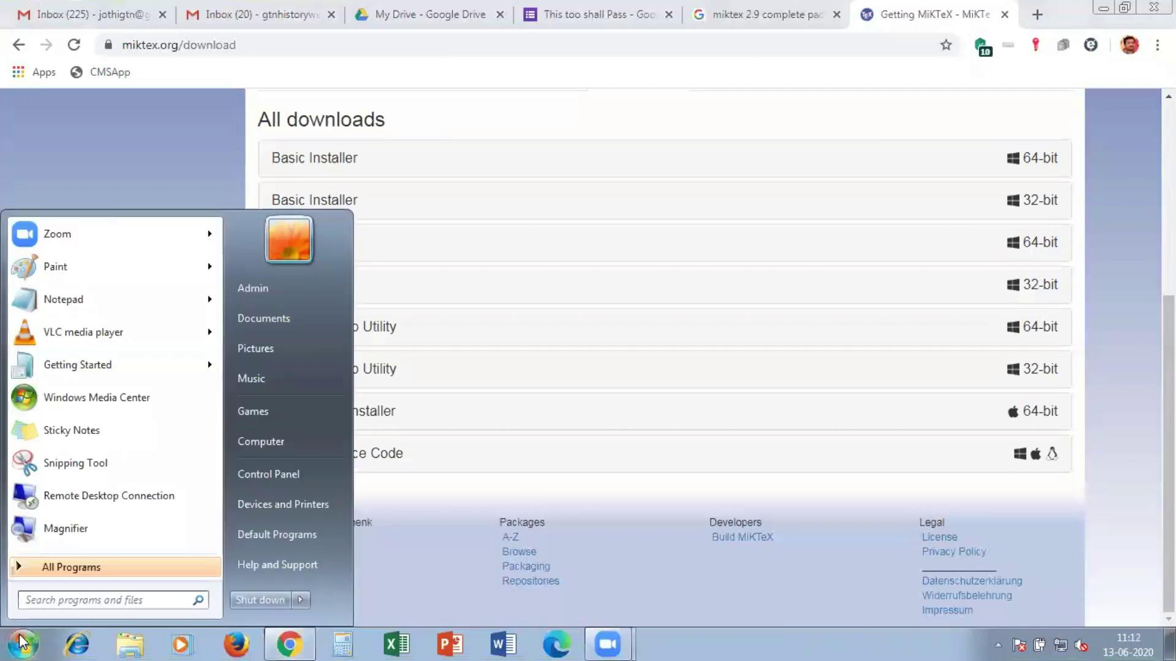
right_click(262, 440)
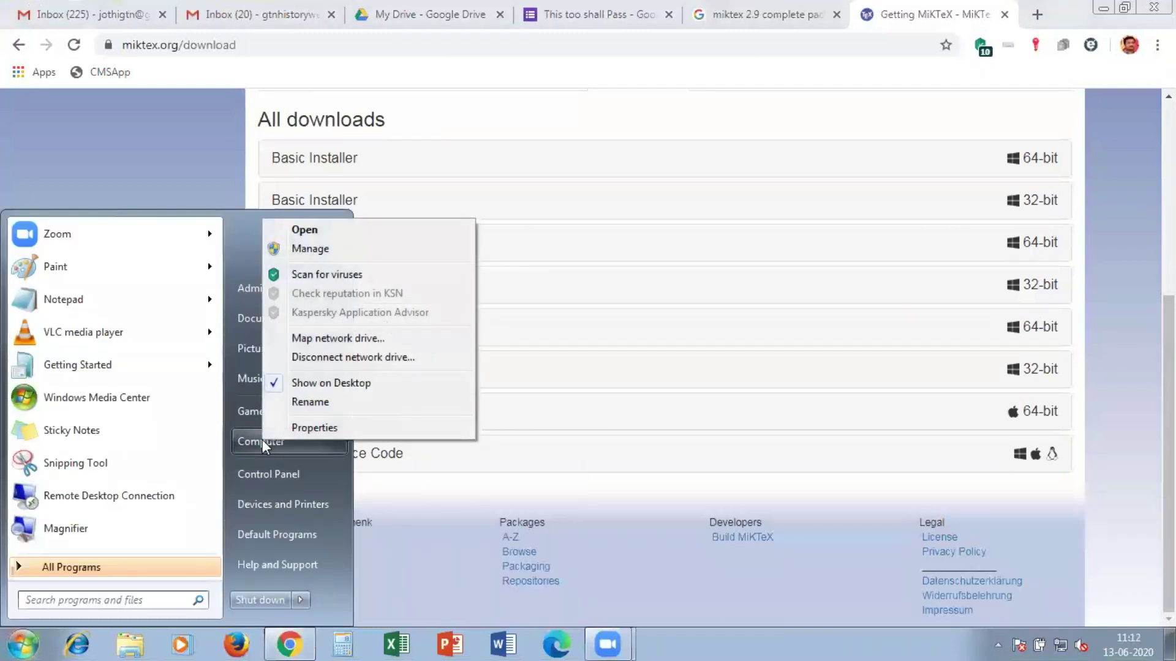
click(345, 431)
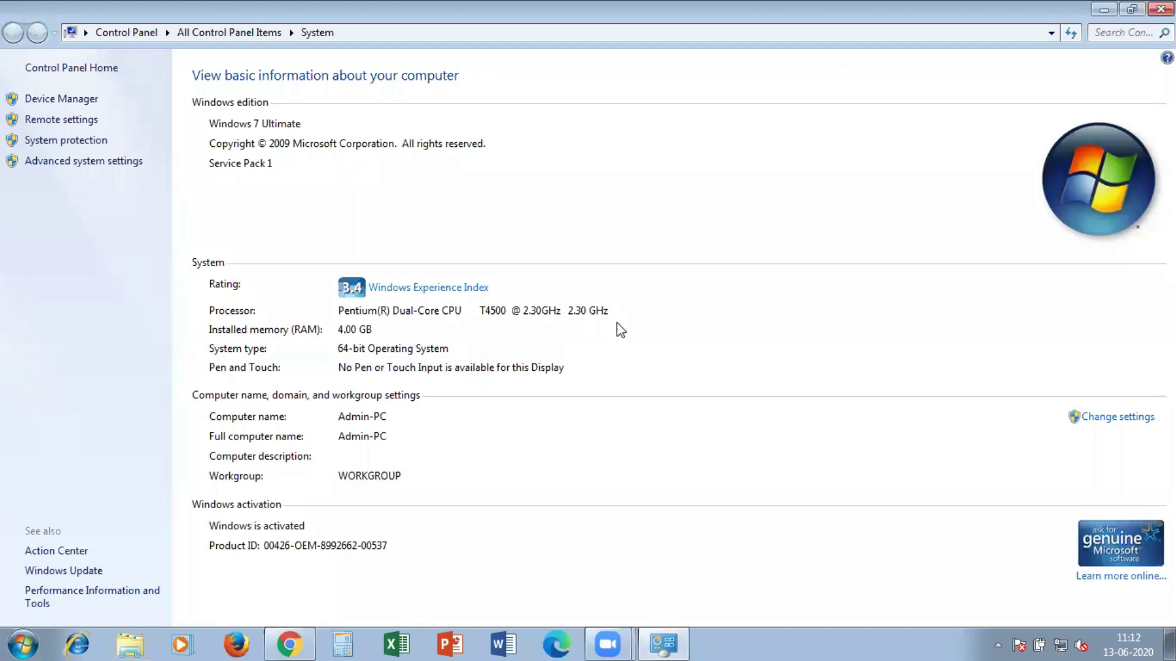
click(1161, 8)
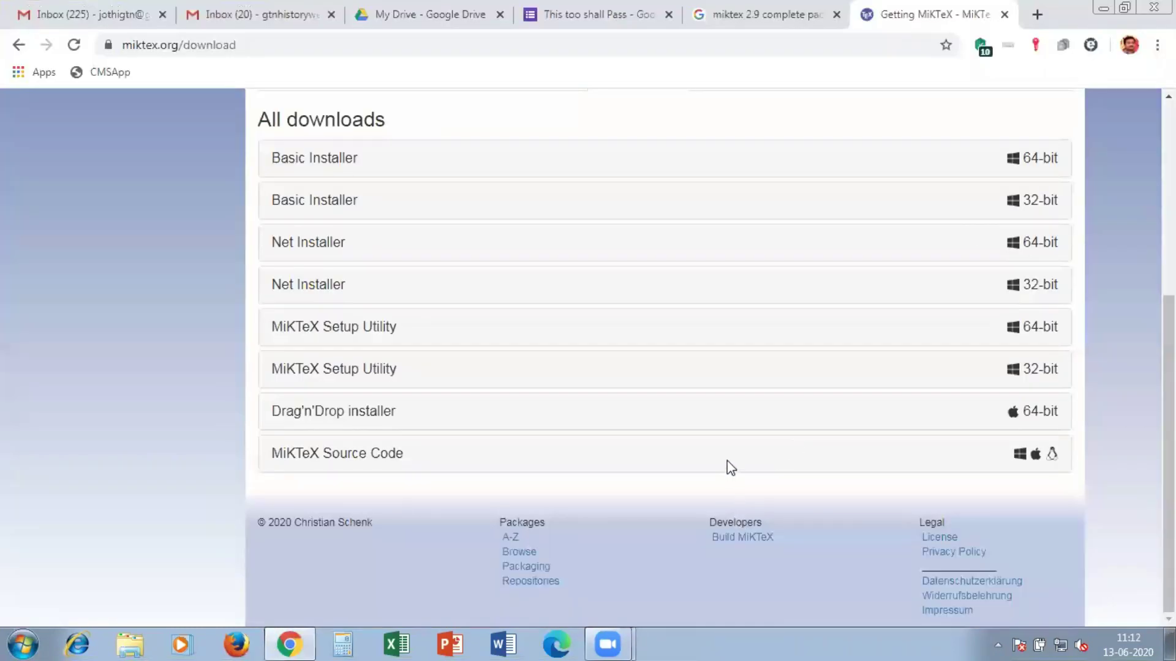
Expand the 64-bit Net Installer entry and download setup-2.9.7442-x64.exe.
click(316, 248)
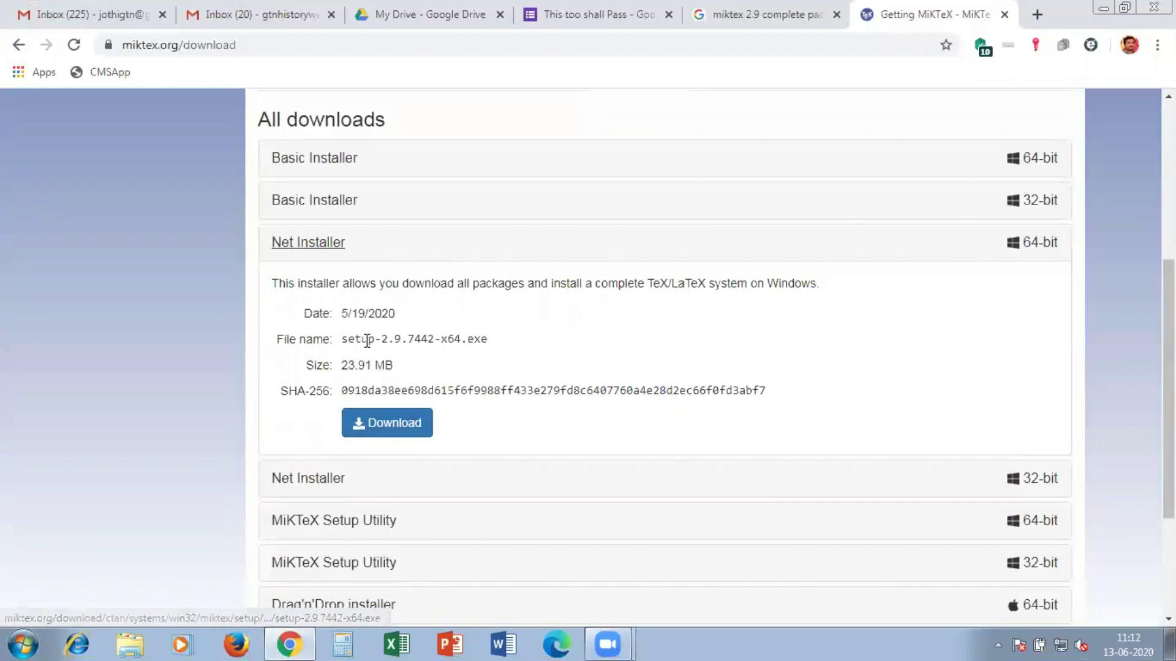
drag(344, 343, 490, 338)
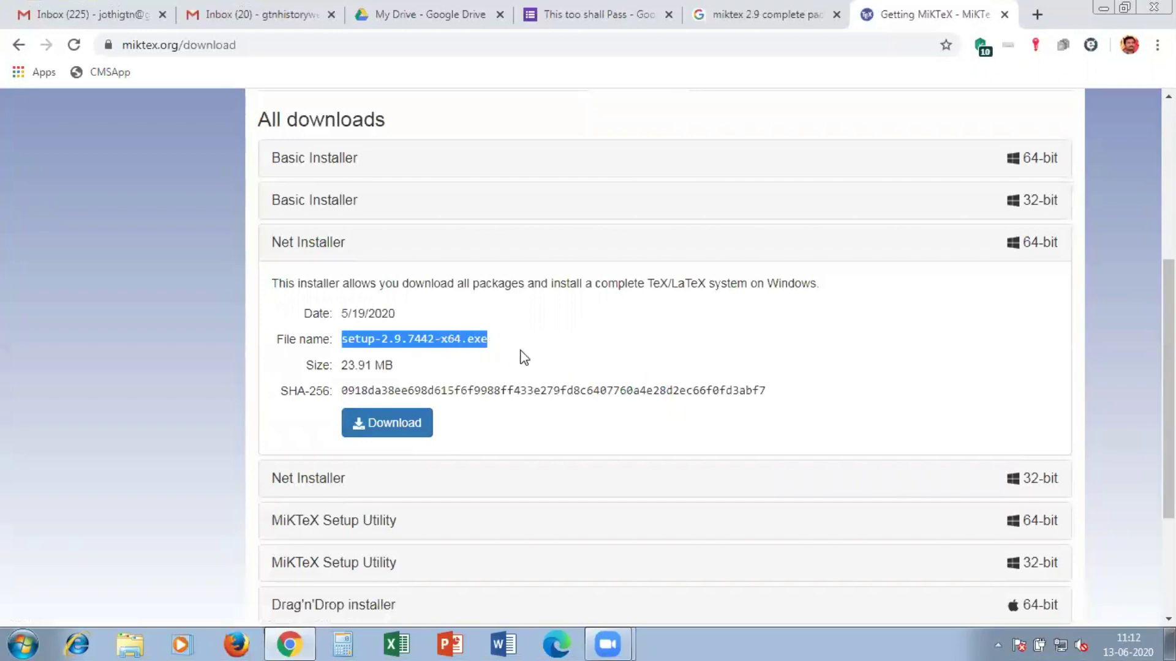
click(421, 425)
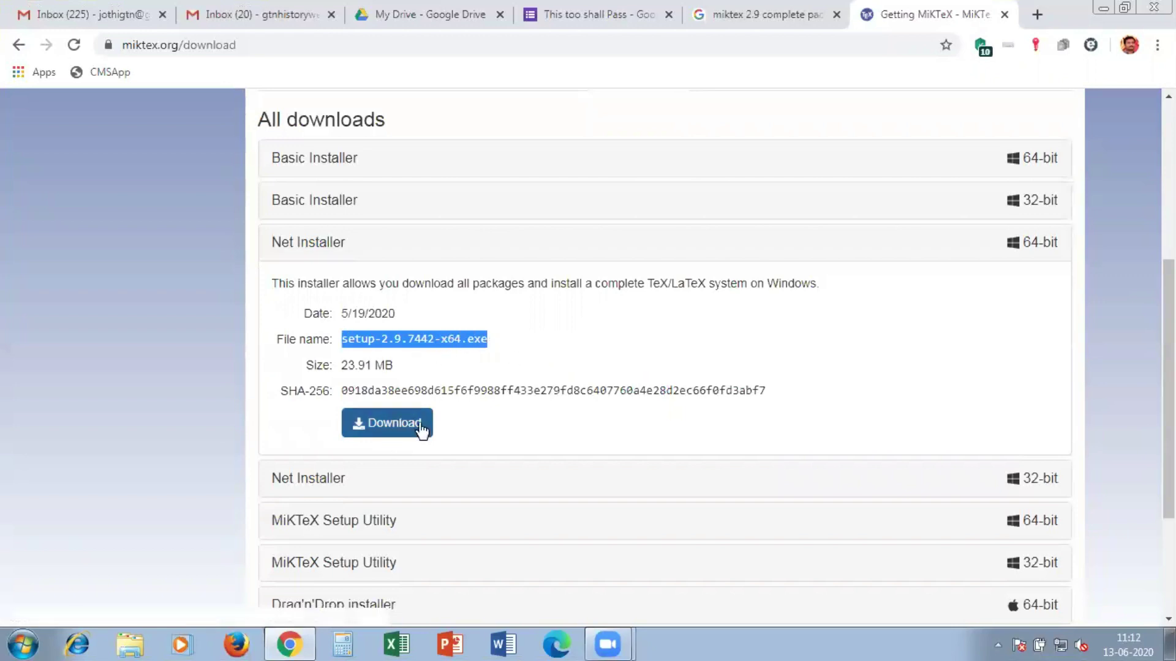
click(384, 427)
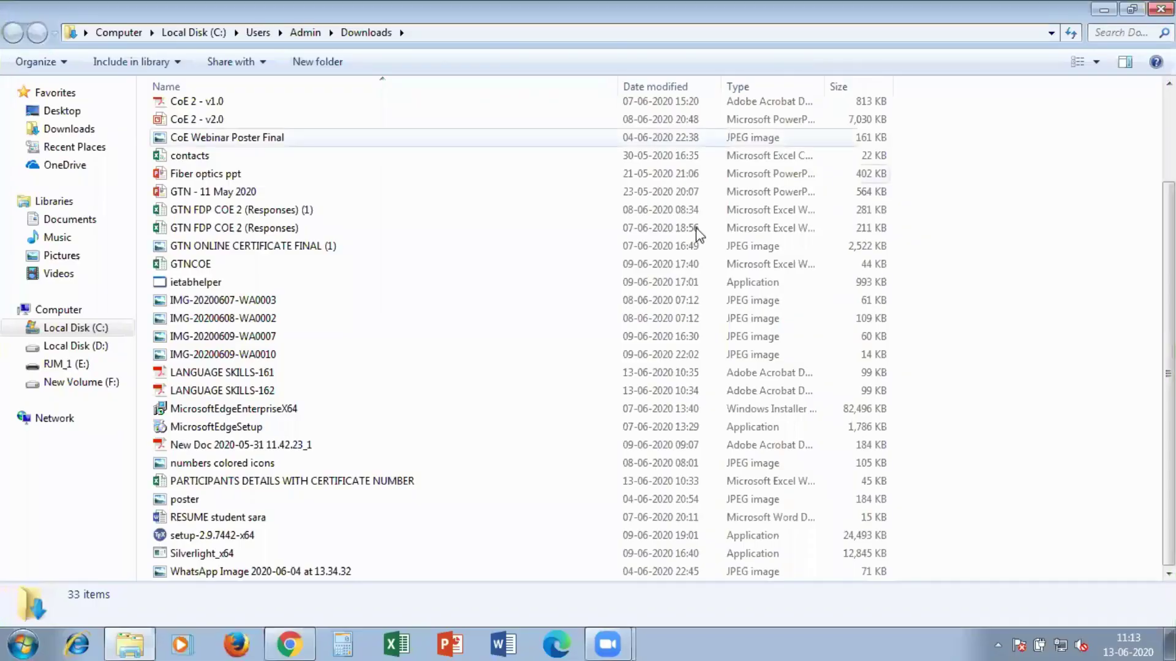
Cut the setup-2.9.7442-x64 application file from the Downloads folder.
click(177, 538)
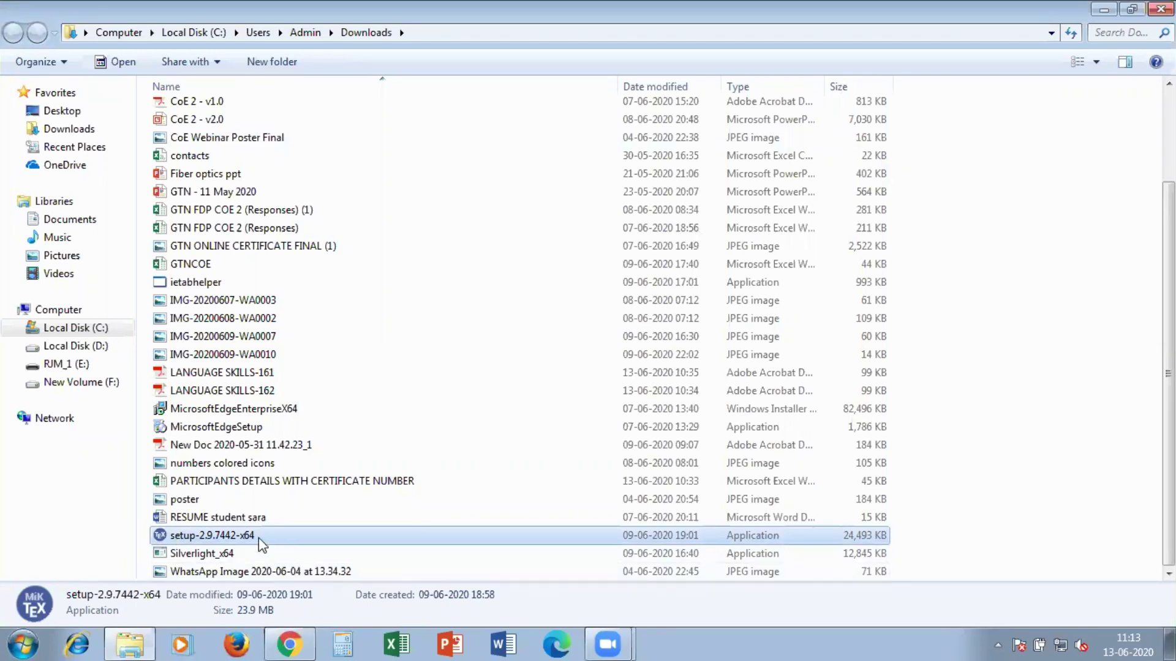
double_click(258, 536)
right_click(257, 536)
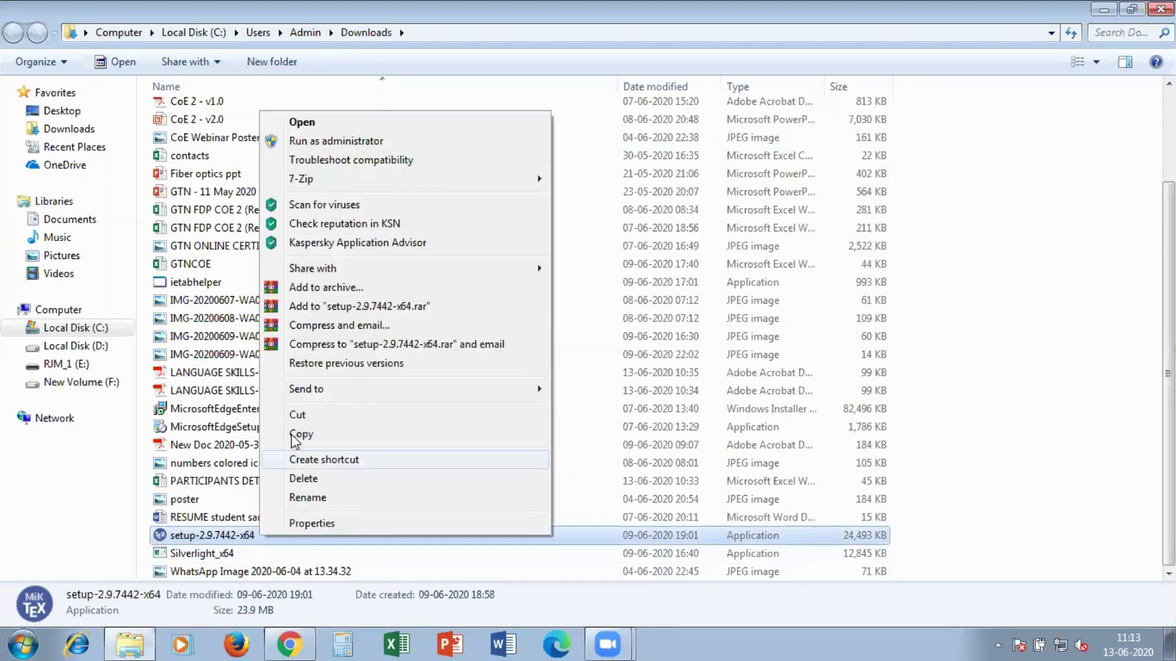
click(308, 414)
Create a new folder in the Documents library.
scroll(302, 336, up, 3)
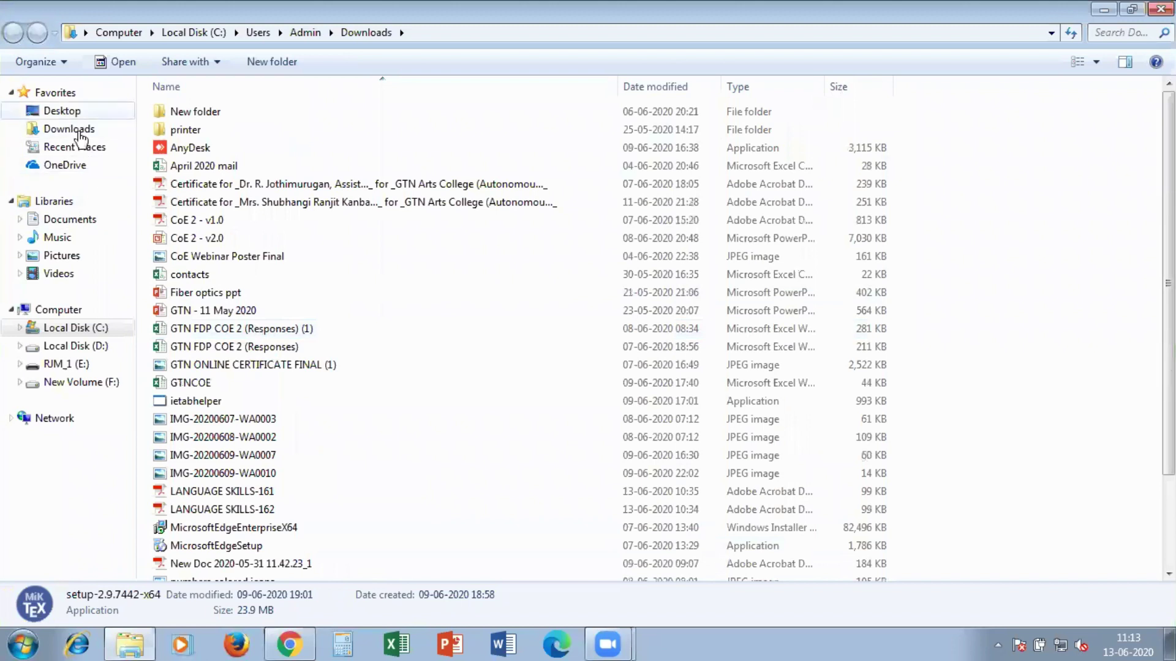
click(69, 219)
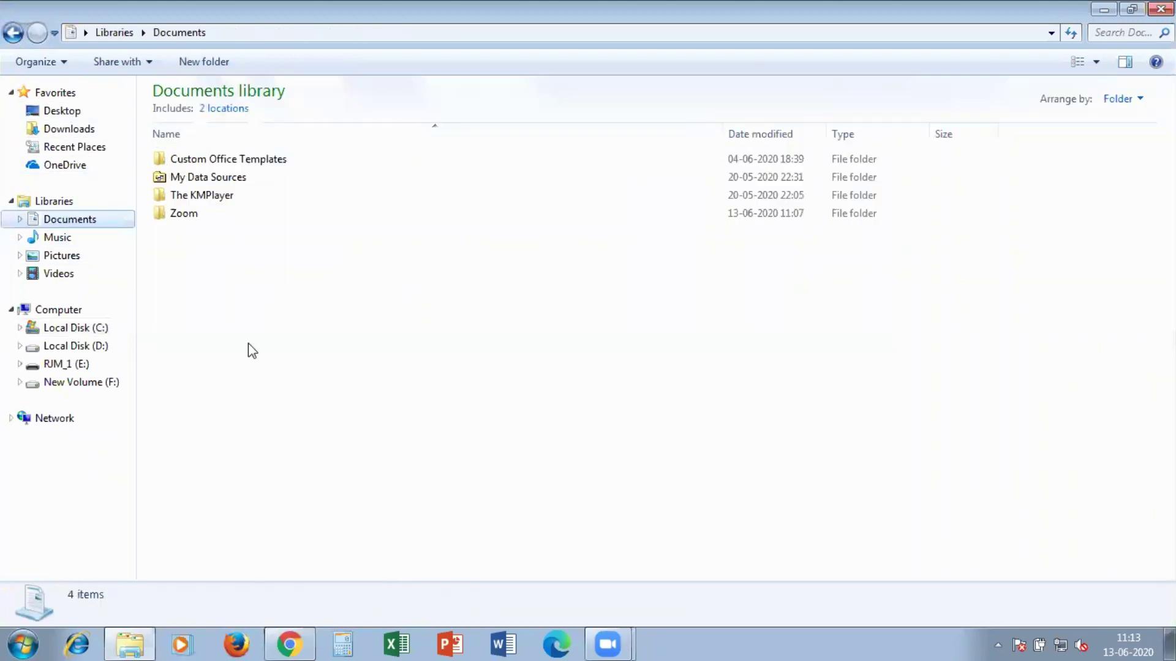
right_click(267, 367)
mouse_move(341, 579)
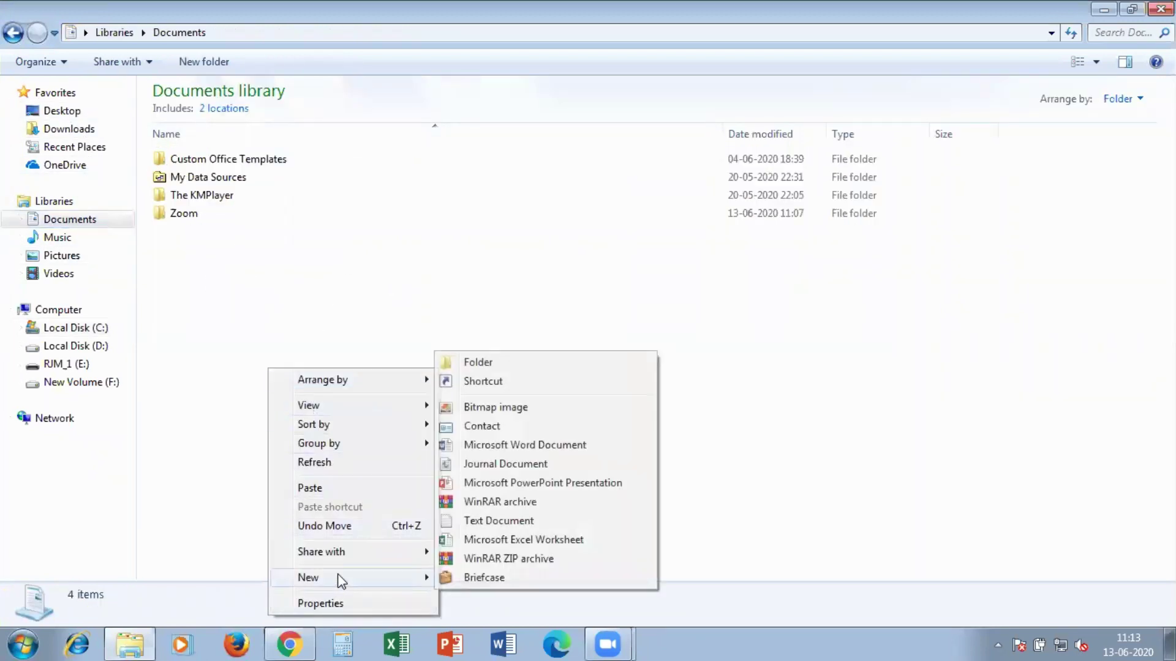
click(535, 361)
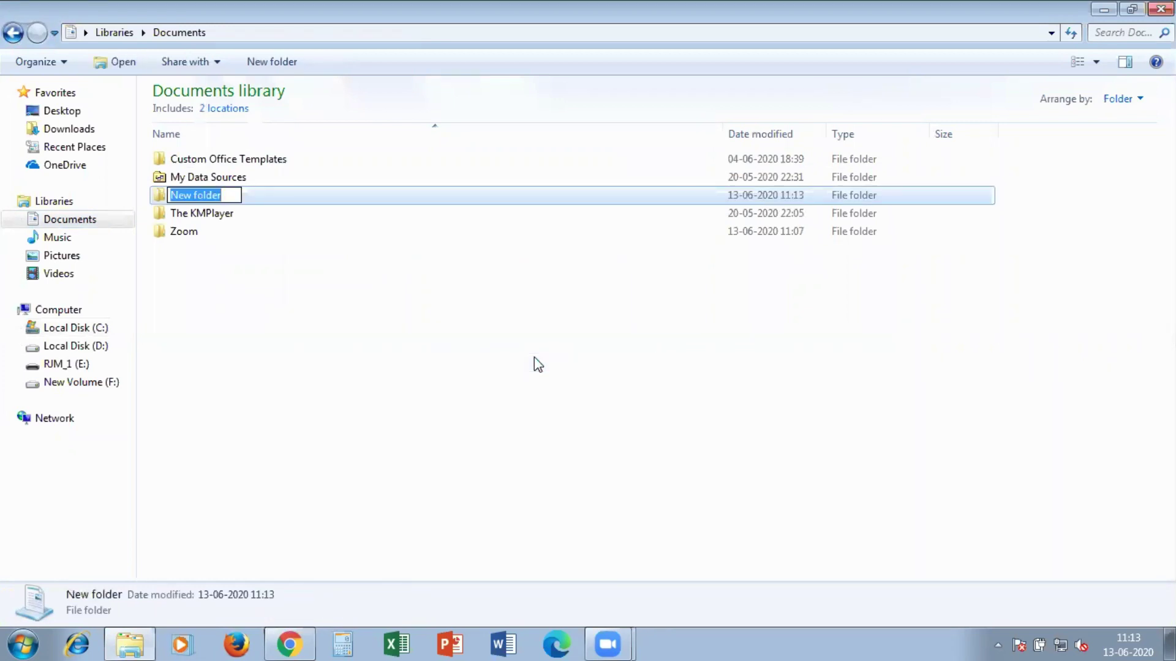
Name the new folder "Latex inatallation" and open it.
text(ate)
key(BackSpace)
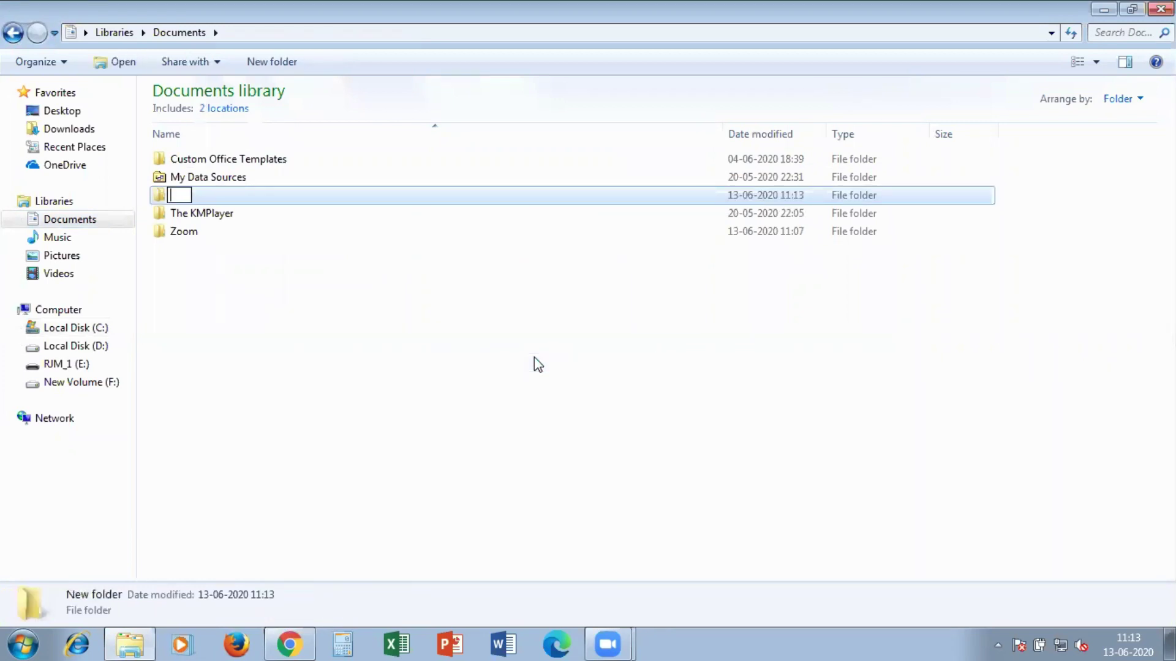
text(L)
text(ibra)
key(BackSpace)
key(BackSpace)
key(BackSpace)
key(BackSpace)
text(atex inatallatio)
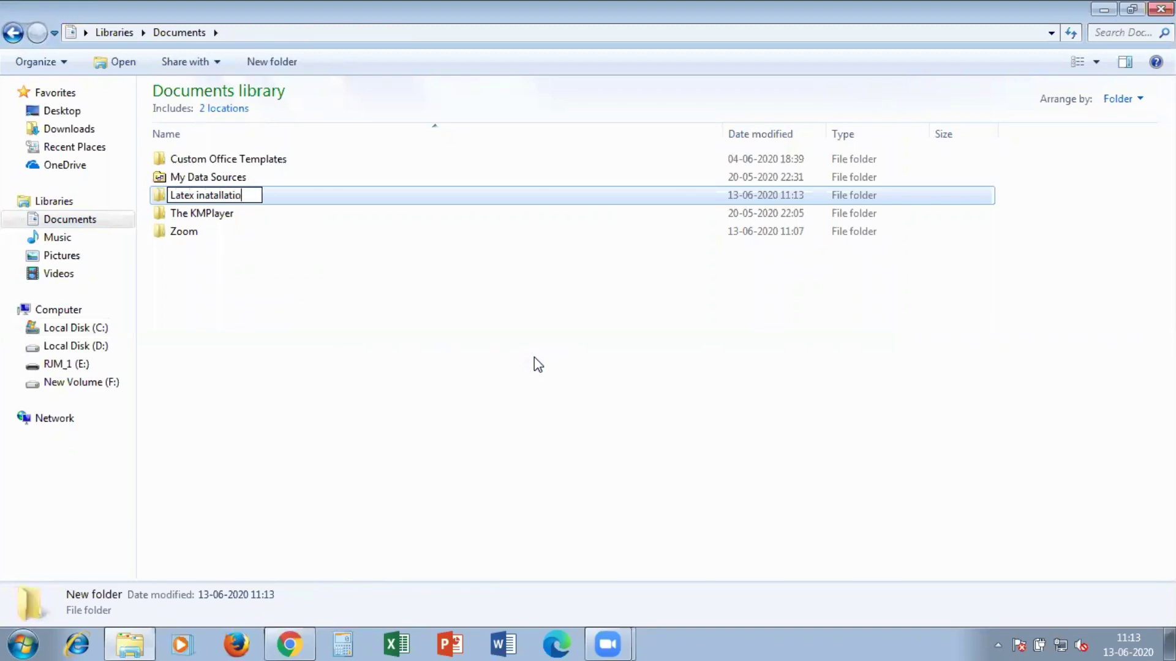
text(n)
key(Return)
key(Return)
Paste the setup-2.9.7442-x64 file into the open folder and run it as administrator.
right_click(591, 327)
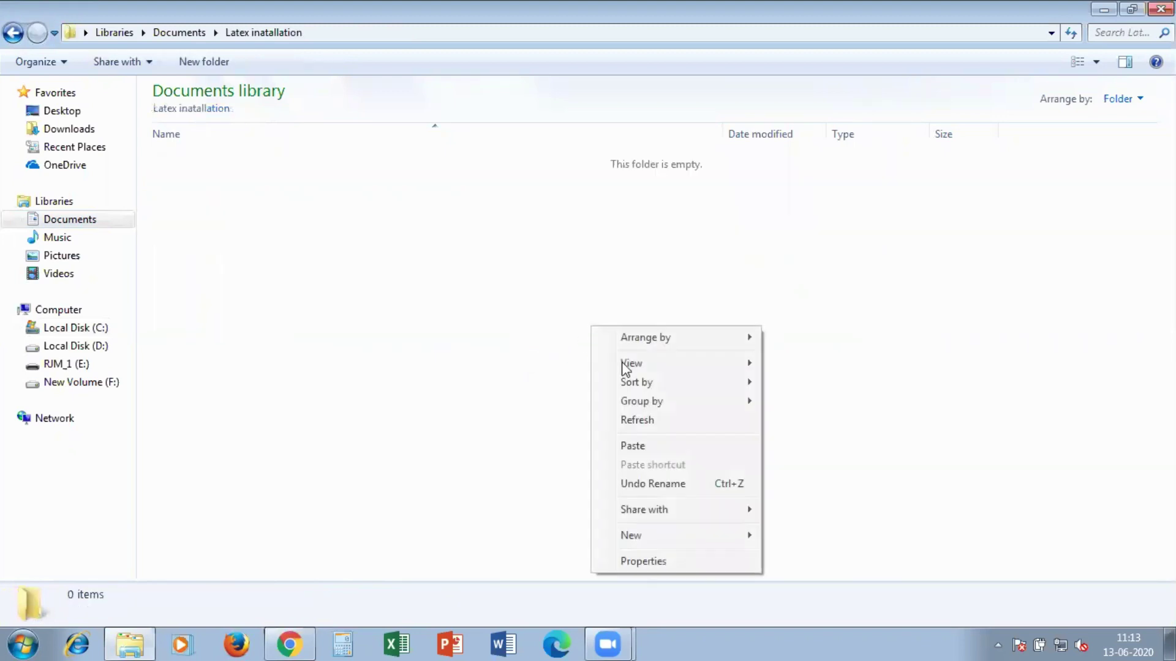
click(658, 447)
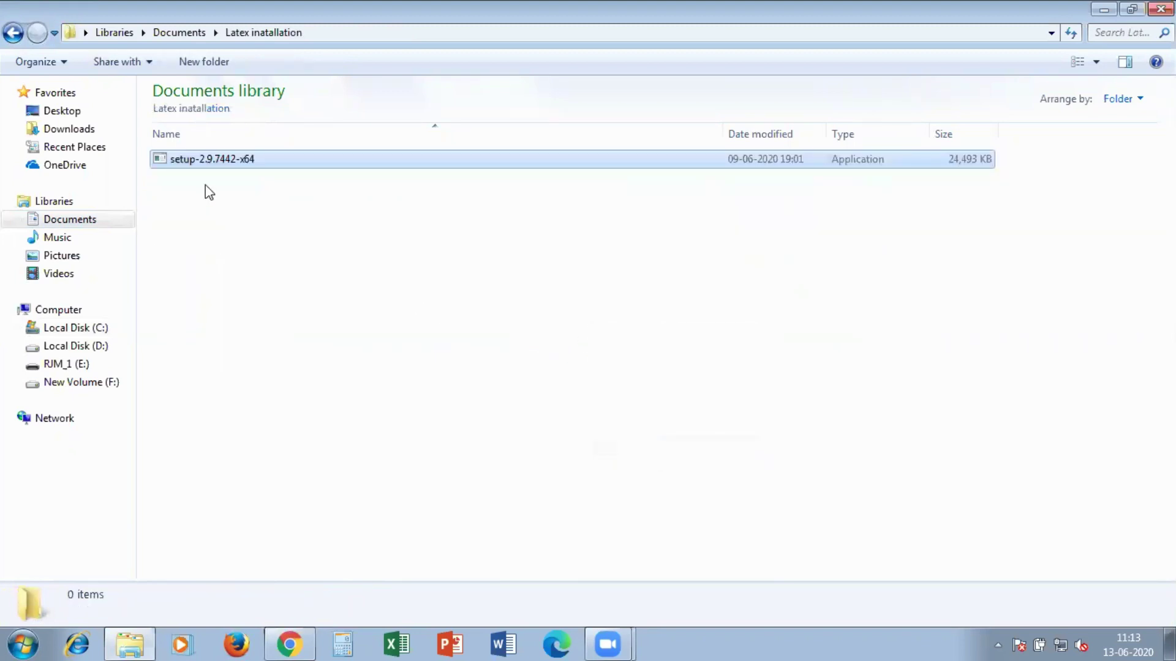
click(195, 163)
right_click(195, 163)
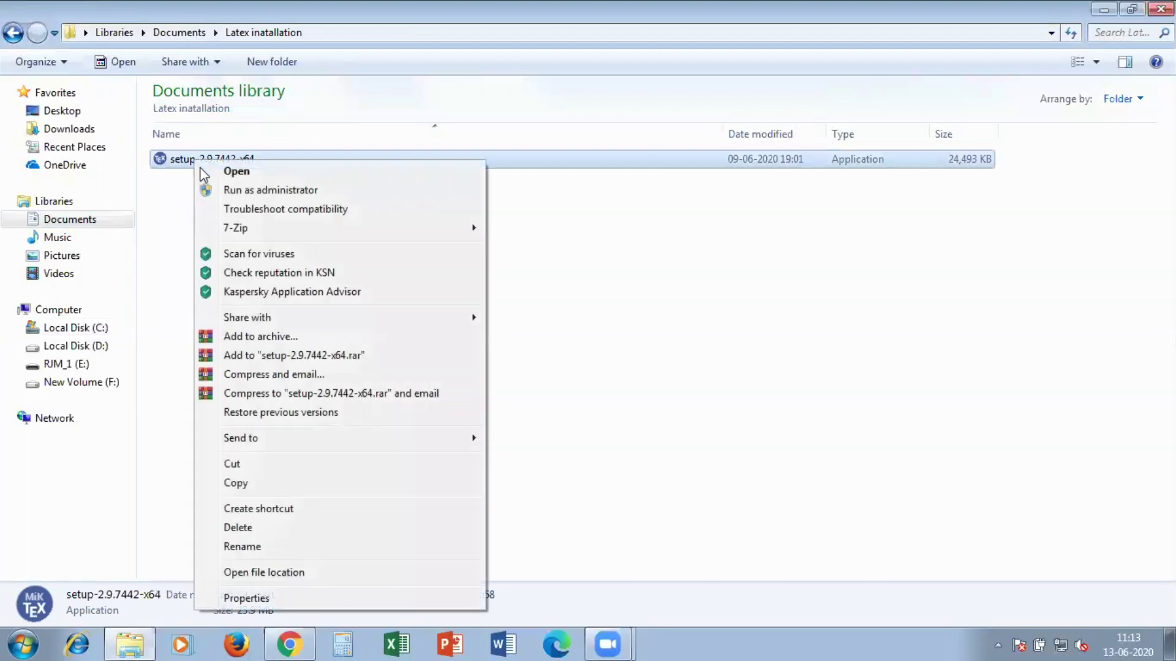
click(222, 186)
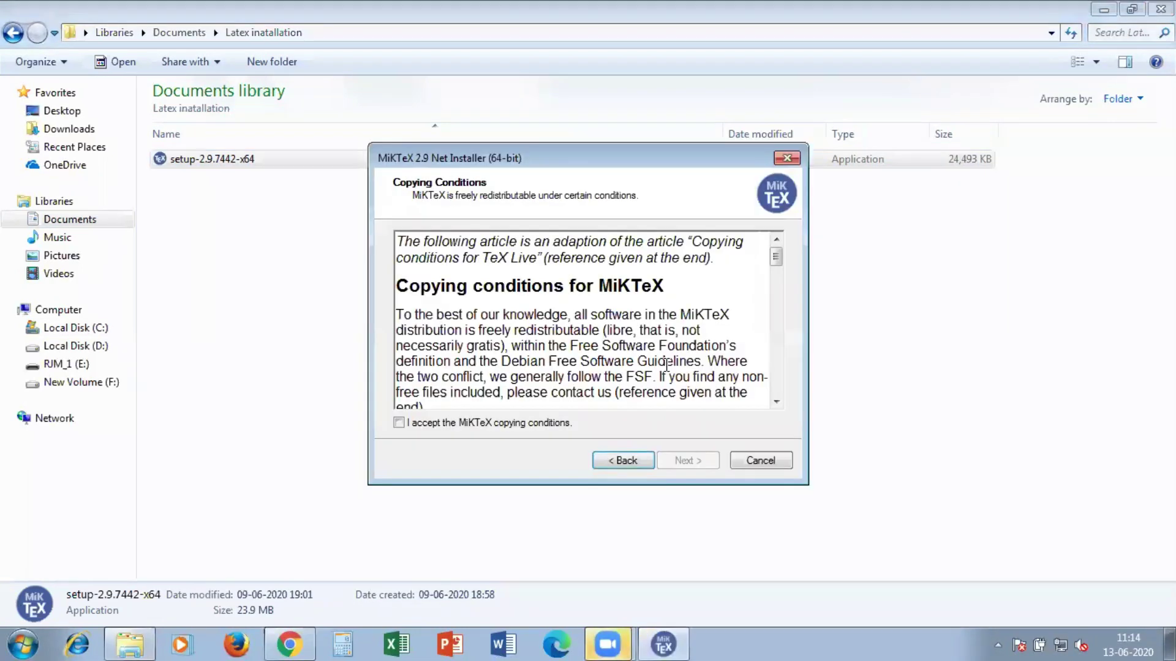
Accept the MiKTeX copying conditions and choose Download MiKTeX as the installer's task.
click(398, 423)
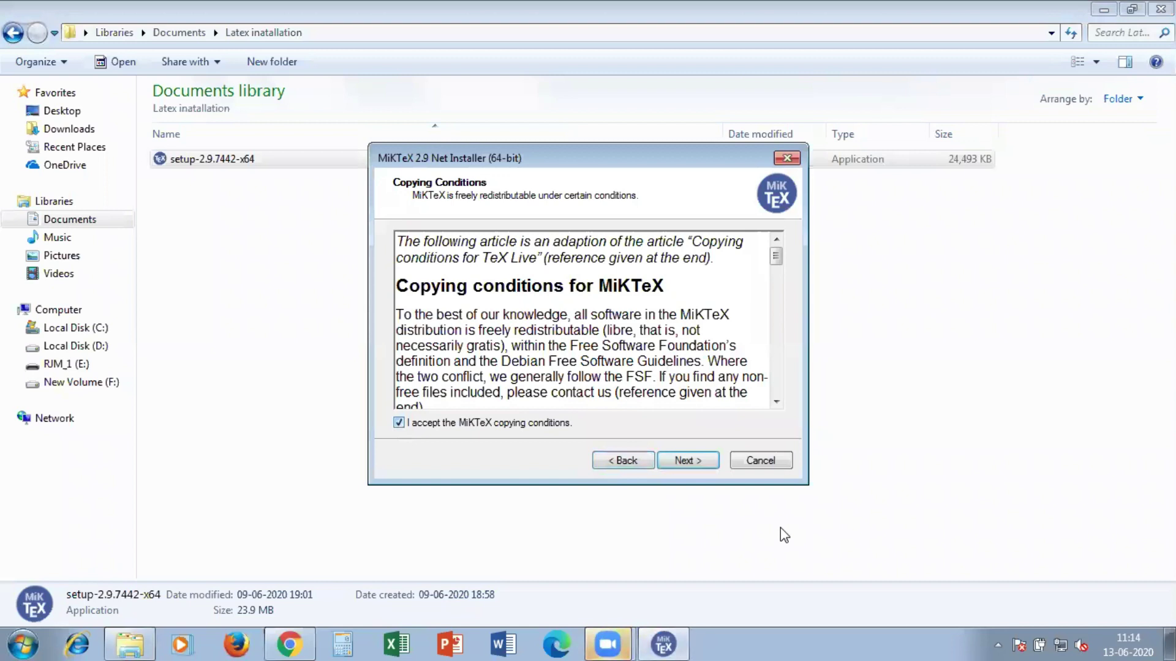
click(702, 462)
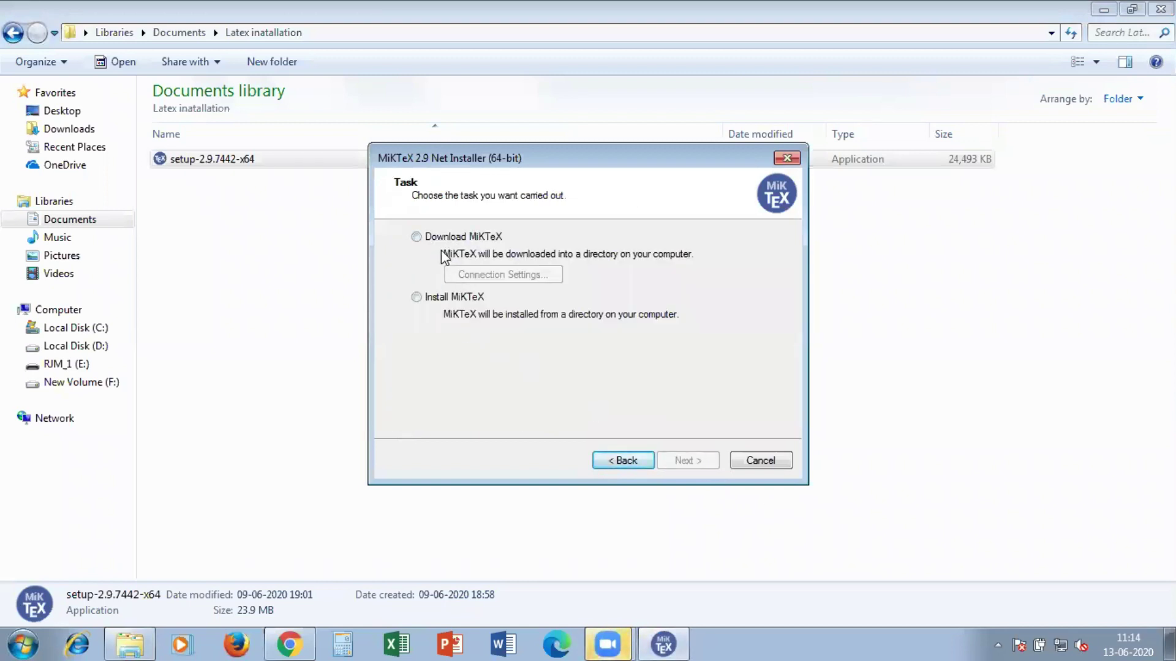
click(416, 237)
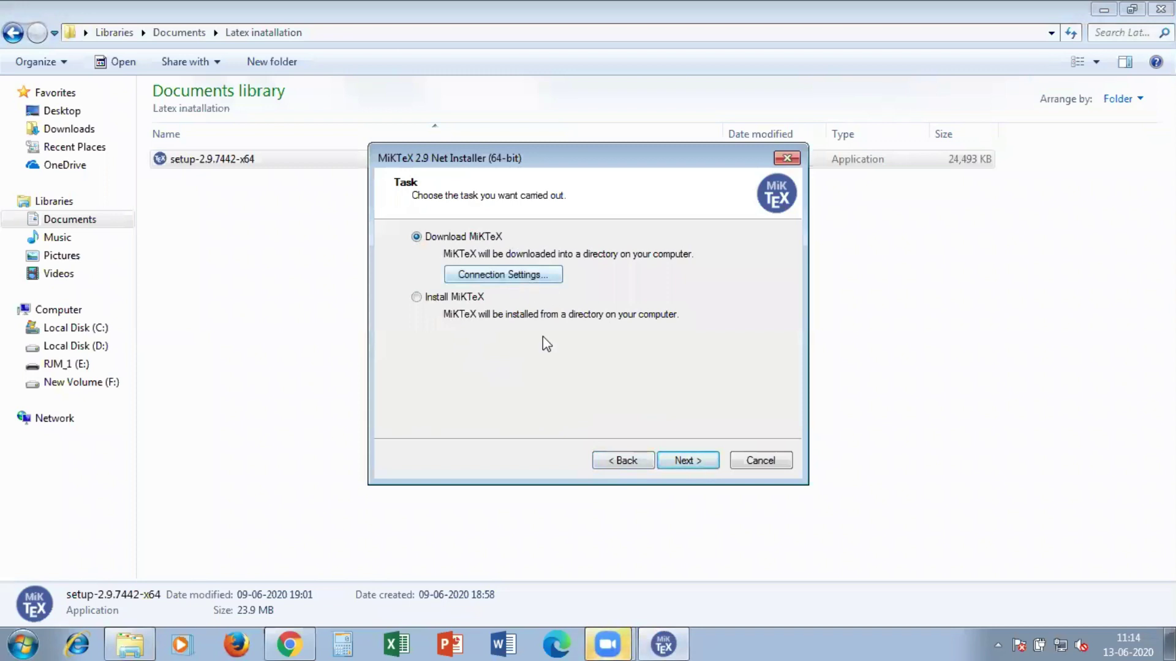
click(686, 465)
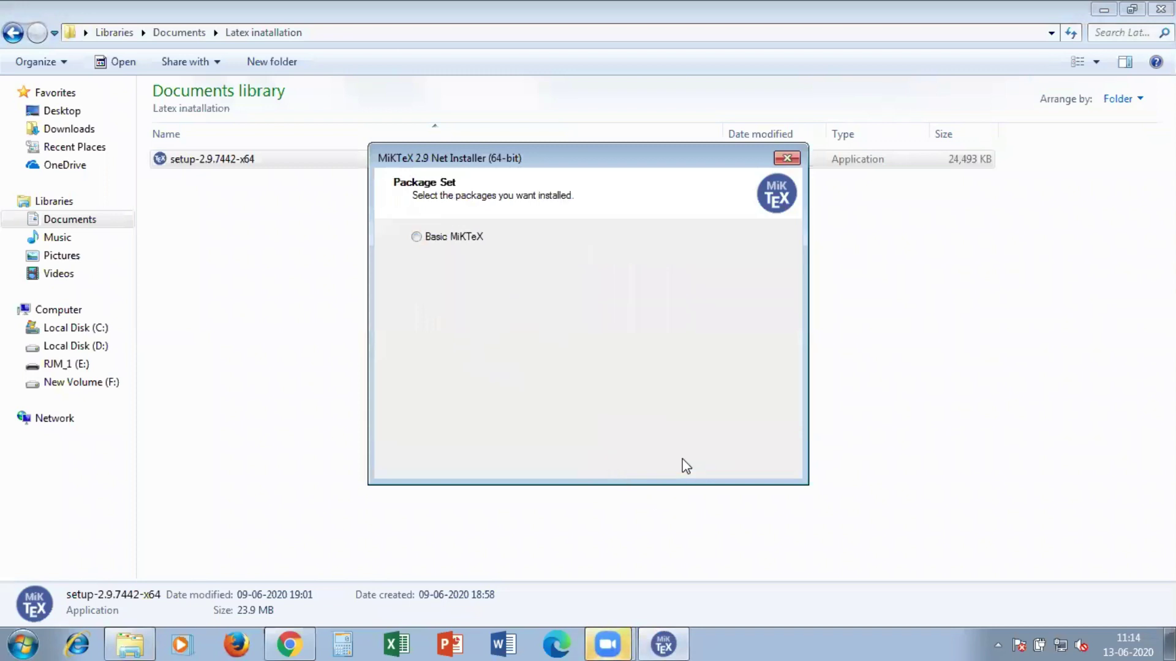
Choose the Complete MiKTeX package set and continue to the download sources.
click(454, 237)
click(448, 310)
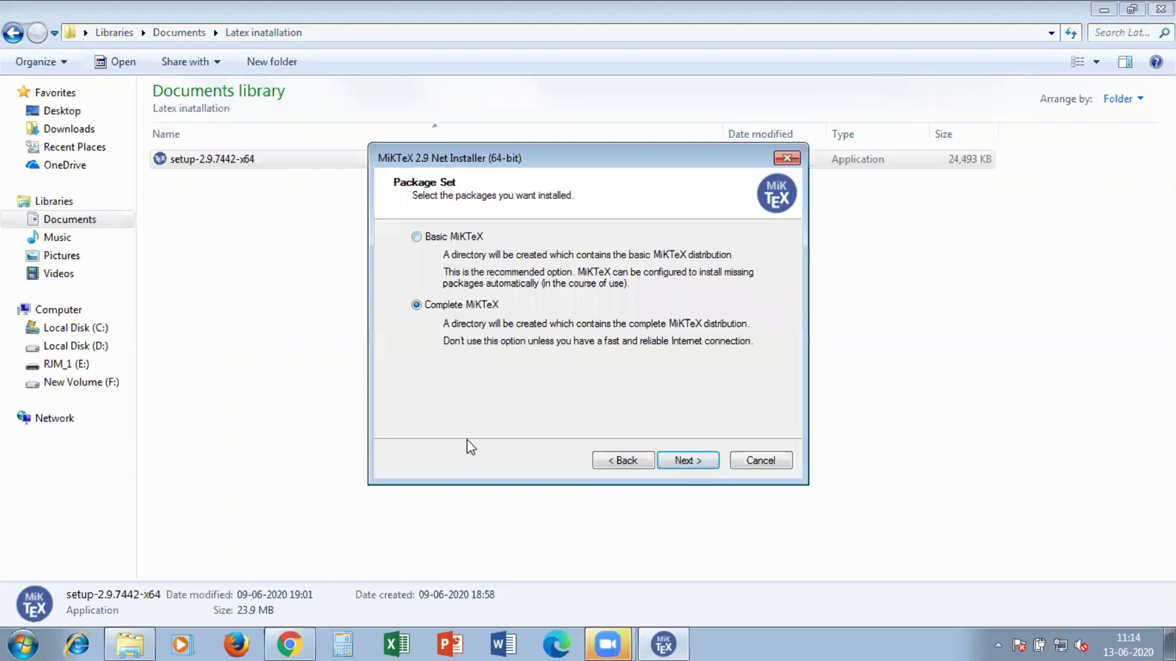
click(435, 239)
click(685, 460)
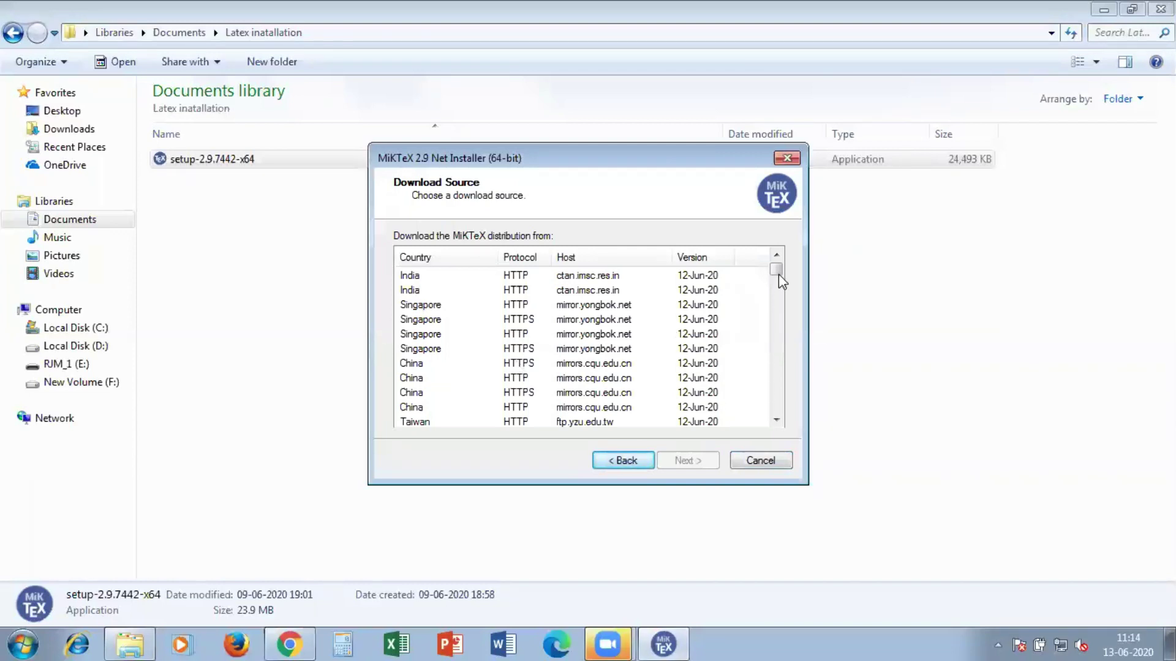
Select the first India HTTP host, ctan.imsc.res.in, as the download source and continue to the distribution directory.
mouse_move(775, 270)
mouse_down()
mouse_move(762, 423)
mouse_move(770, 385)
mouse_move(755, 262)
mouse_up()
click(577, 279)
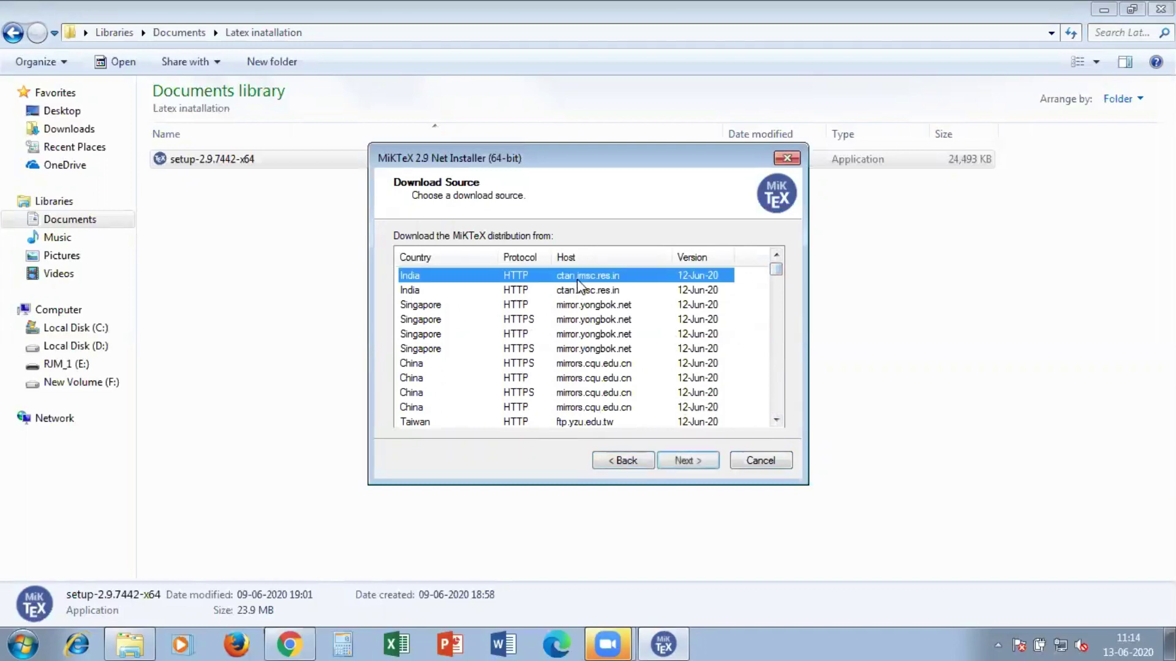
click(686, 460)
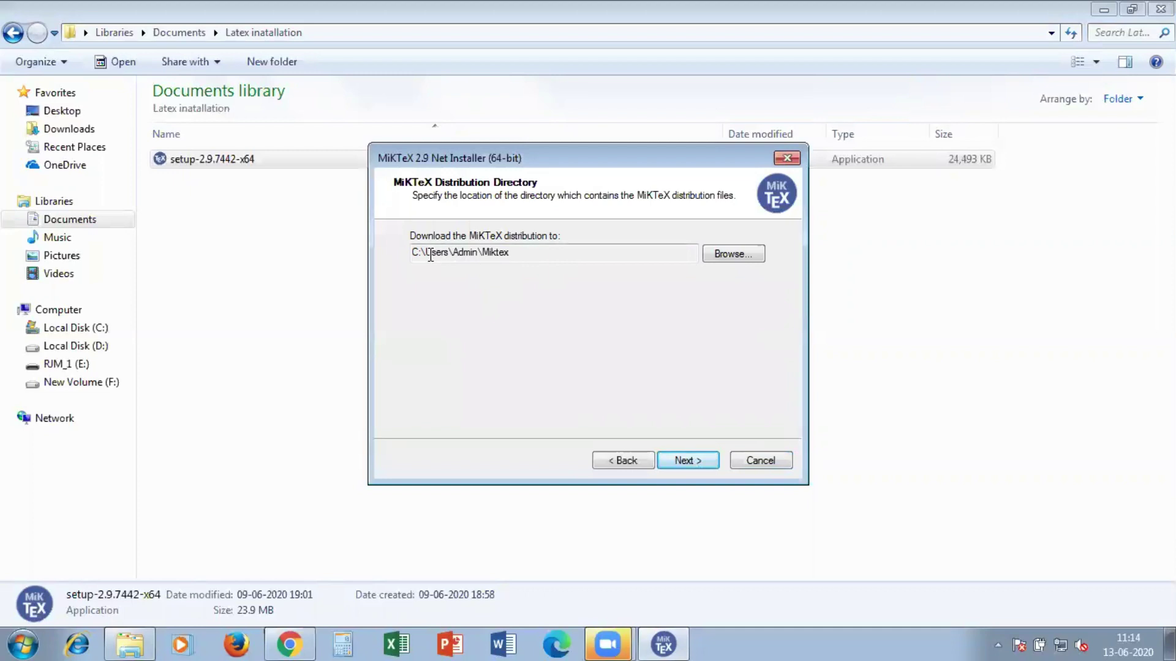
Choose the Miktex folder under C:\Users\Admin as the download directory and continue to the settings review.
click(464, 253)
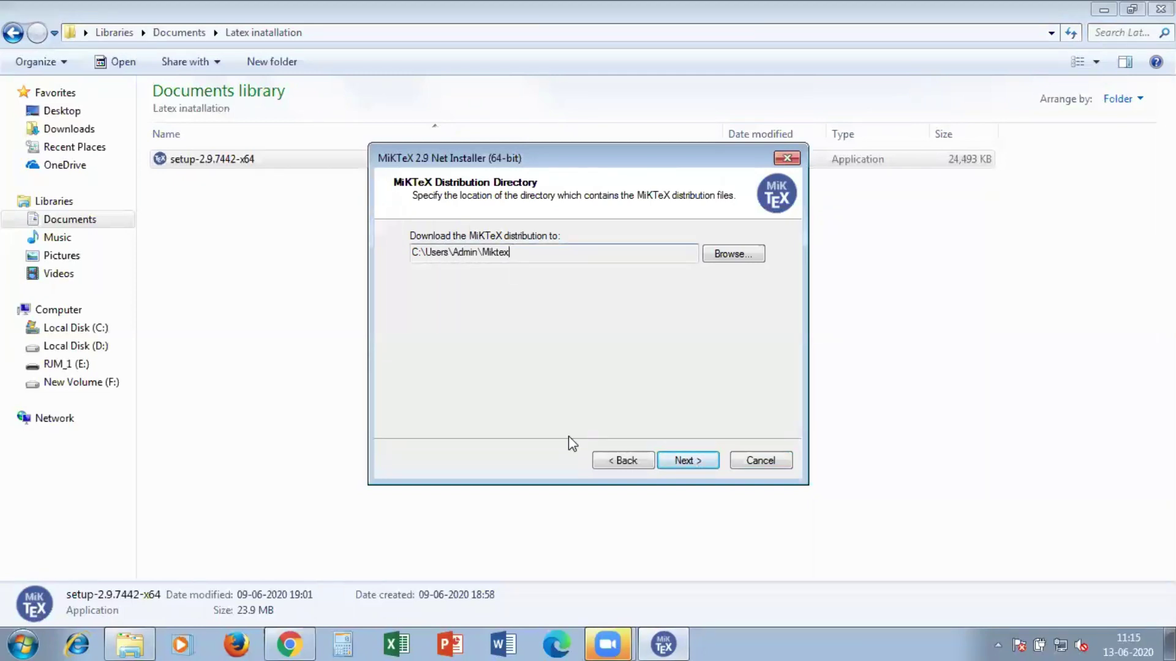
click(744, 256)
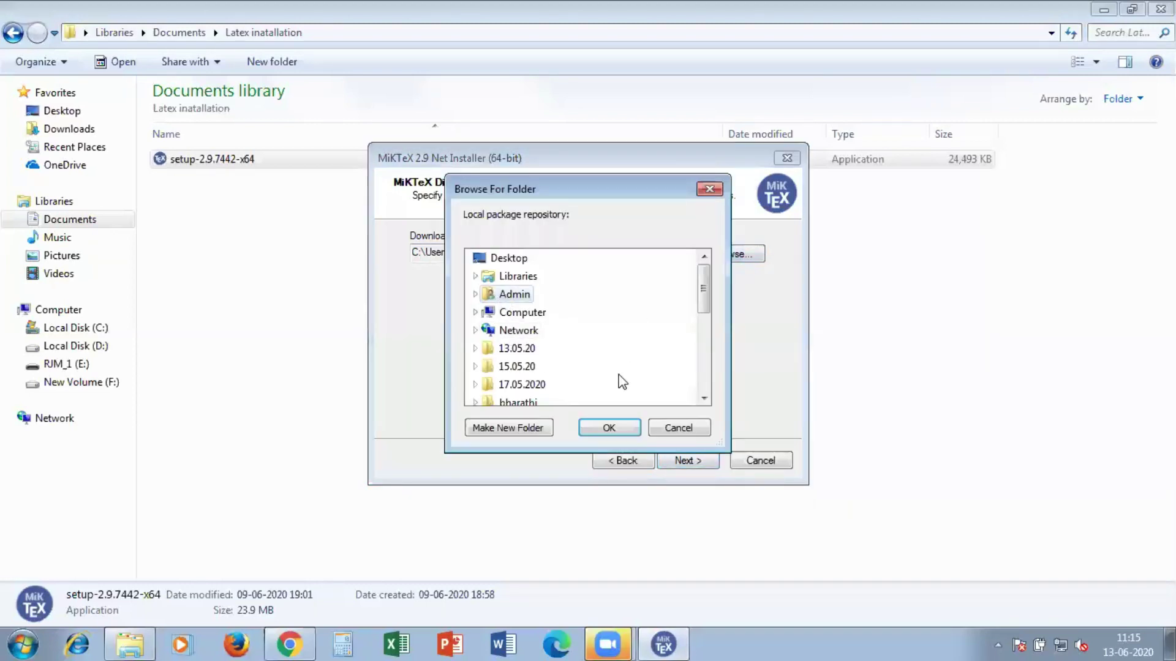
click(476, 293)
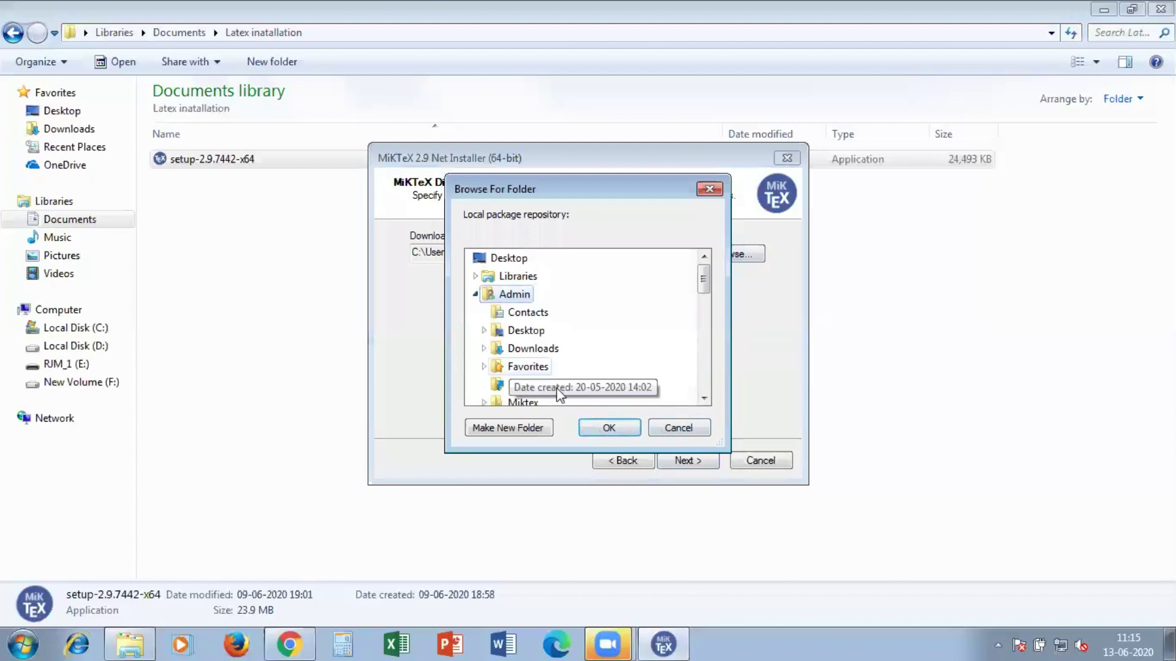
scroll(558, 395, down, 2)
scroll(526, 334, up, 1)
click(522, 348)
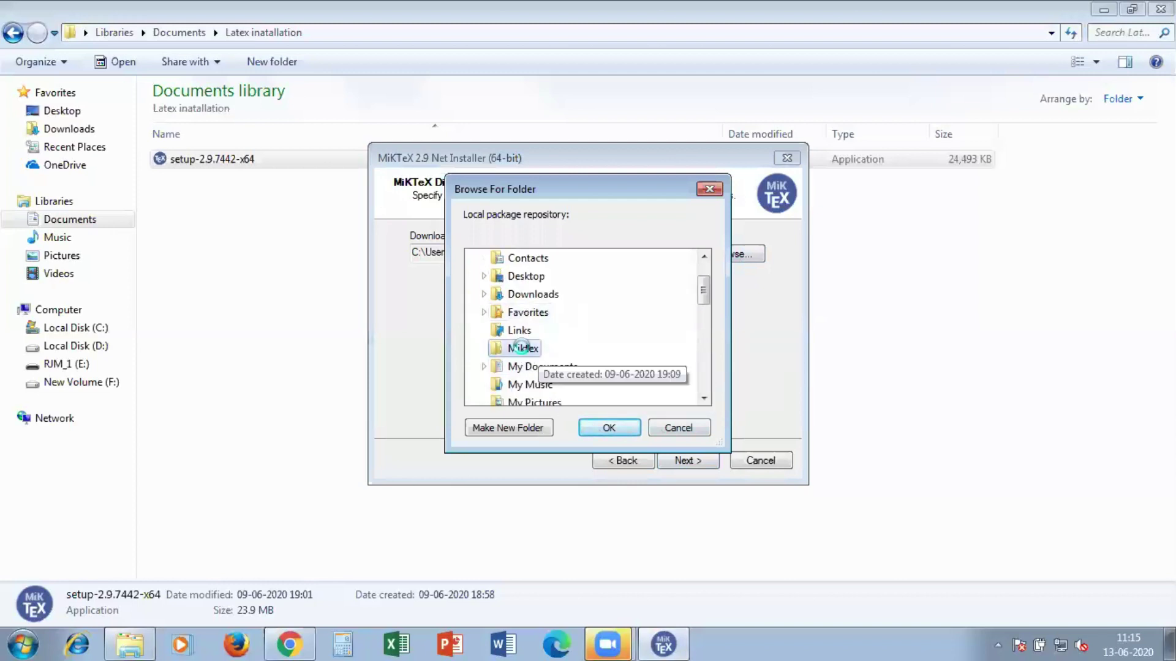
click(610, 428)
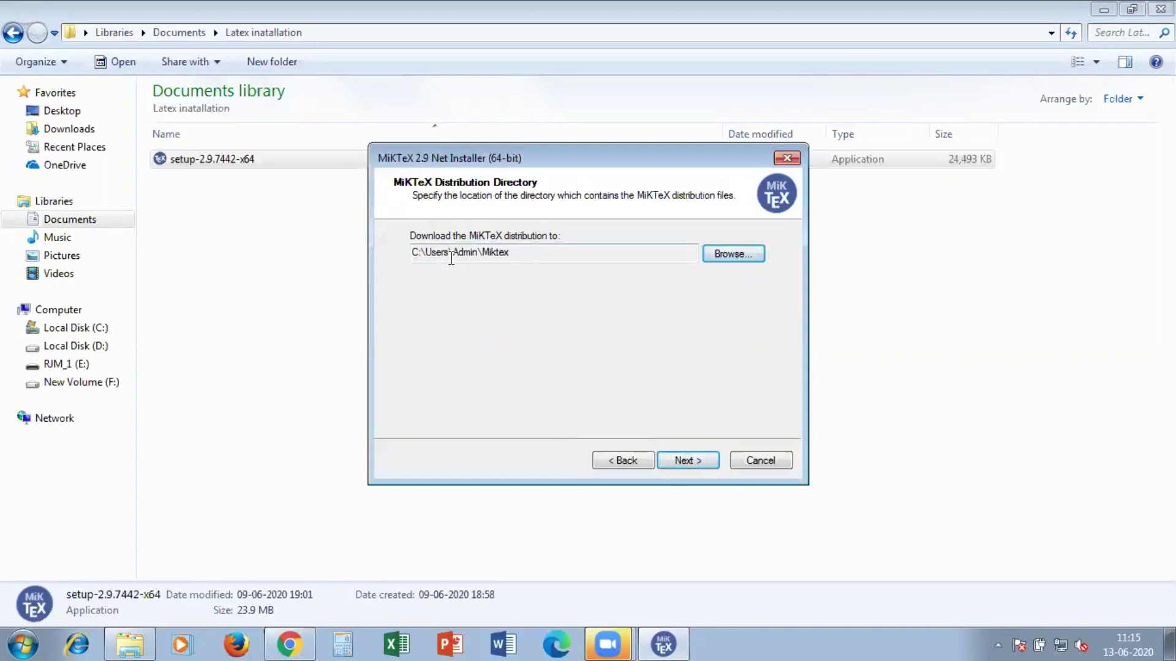
click(697, 458)
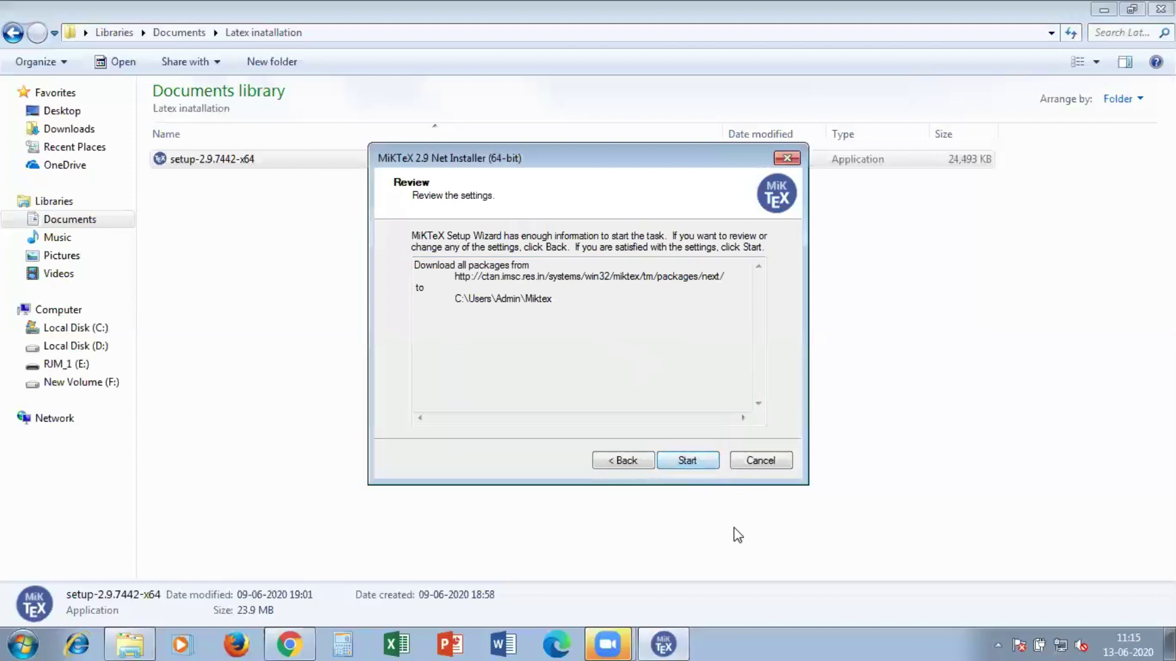
Start the reviewed task and, once it has been executed, continue to the update check.
click(685, 460)
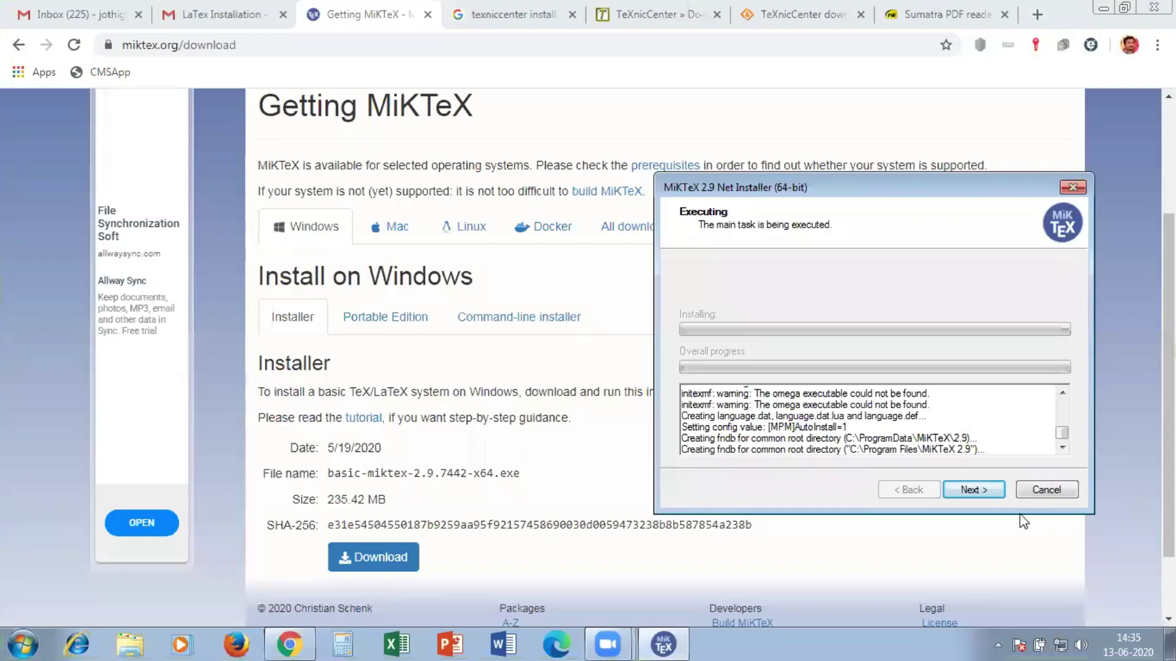
click(980, 492)
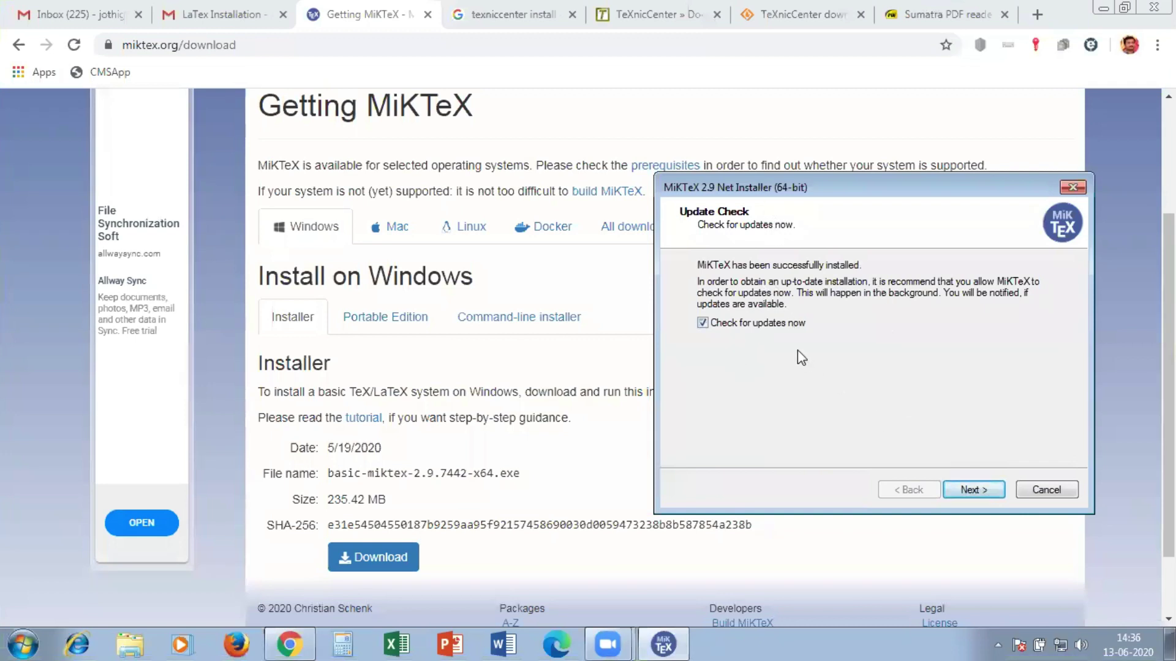
click(705, 329)
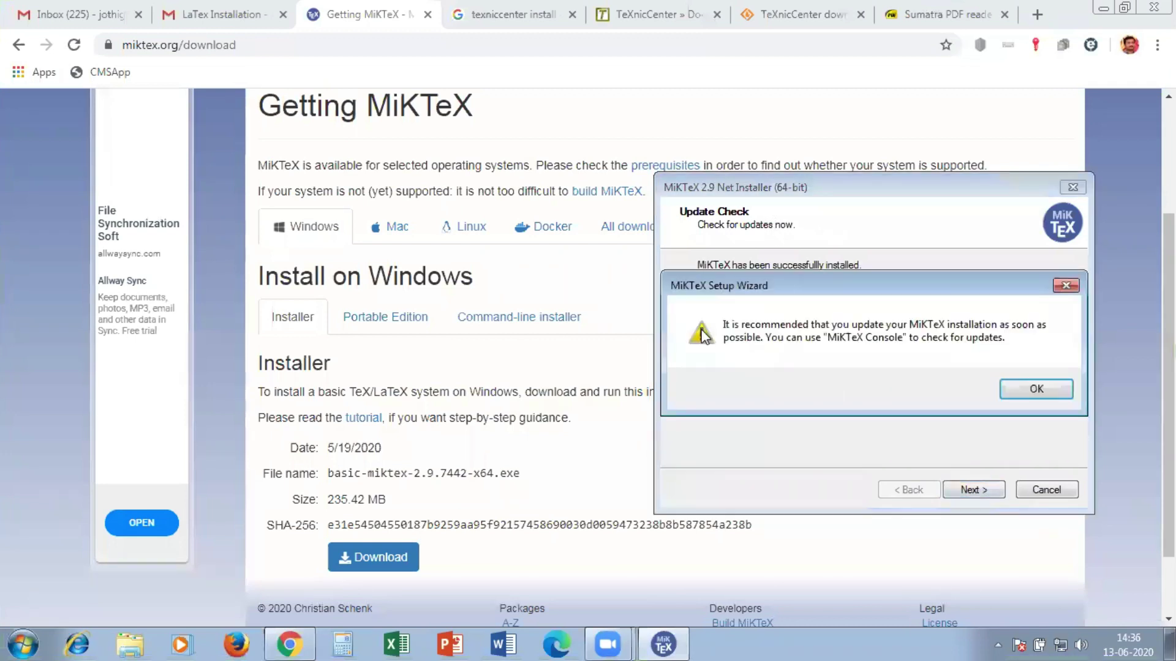
drag(806, 288, 774, 296)
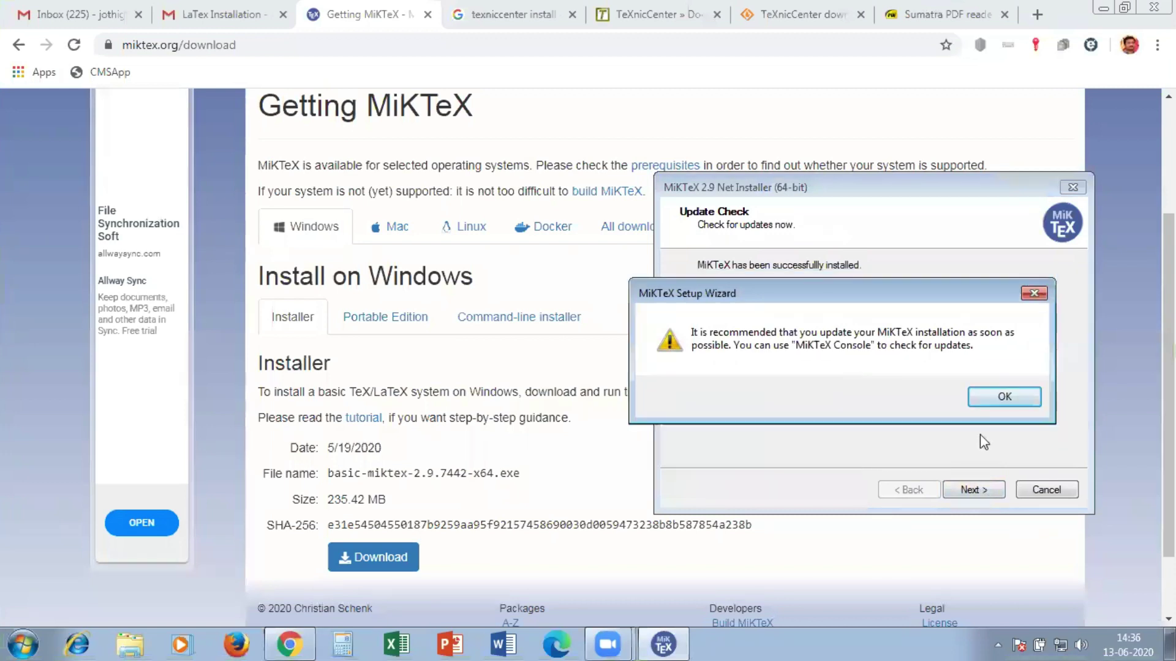
click(1005, 398)
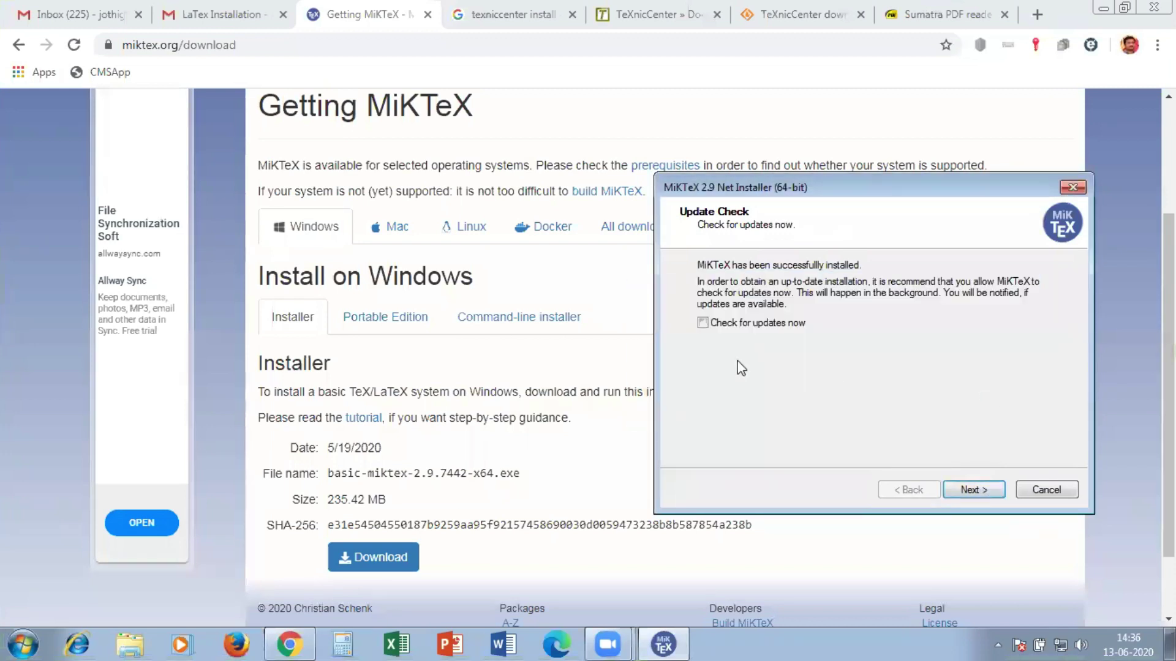
click(702, 323)
Complete and close the MiKTeX setup wizard with the update check enabled, and minimize the Internet Explorer window it opens.
click(987, 491)
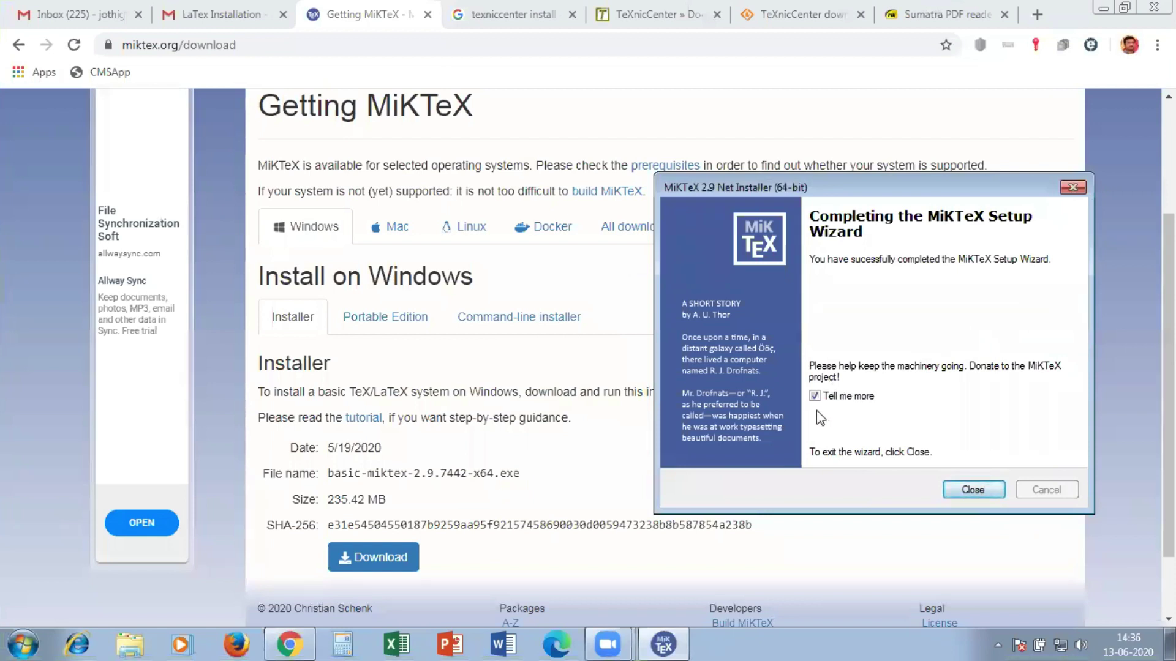
click(978, 493)
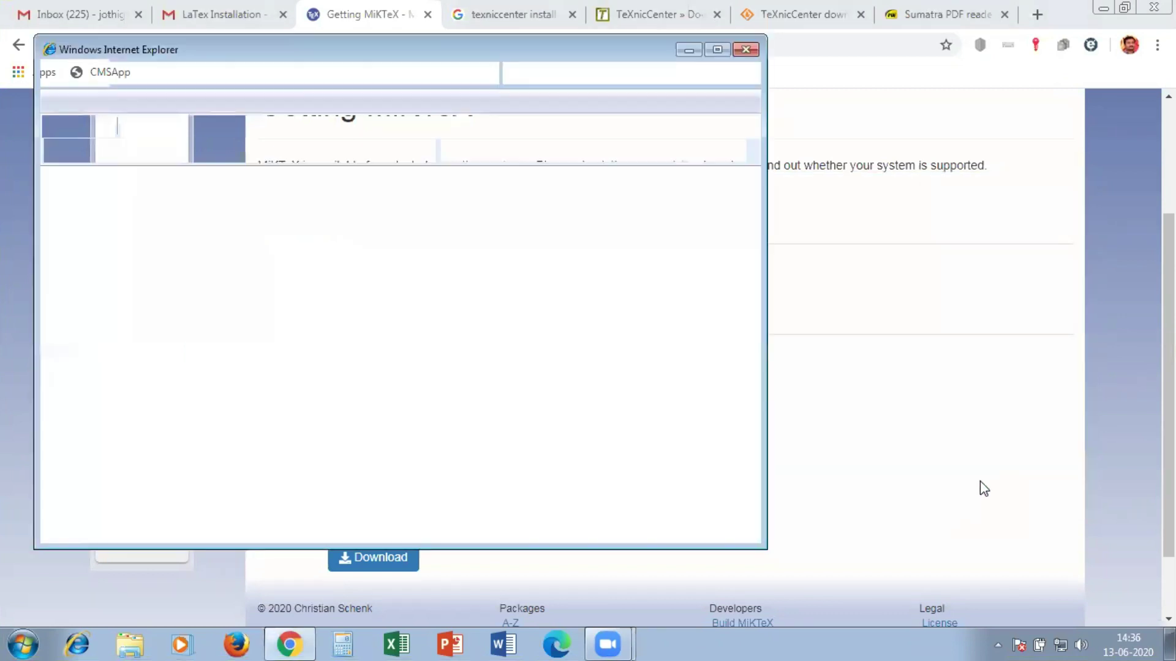
click(690, 48)
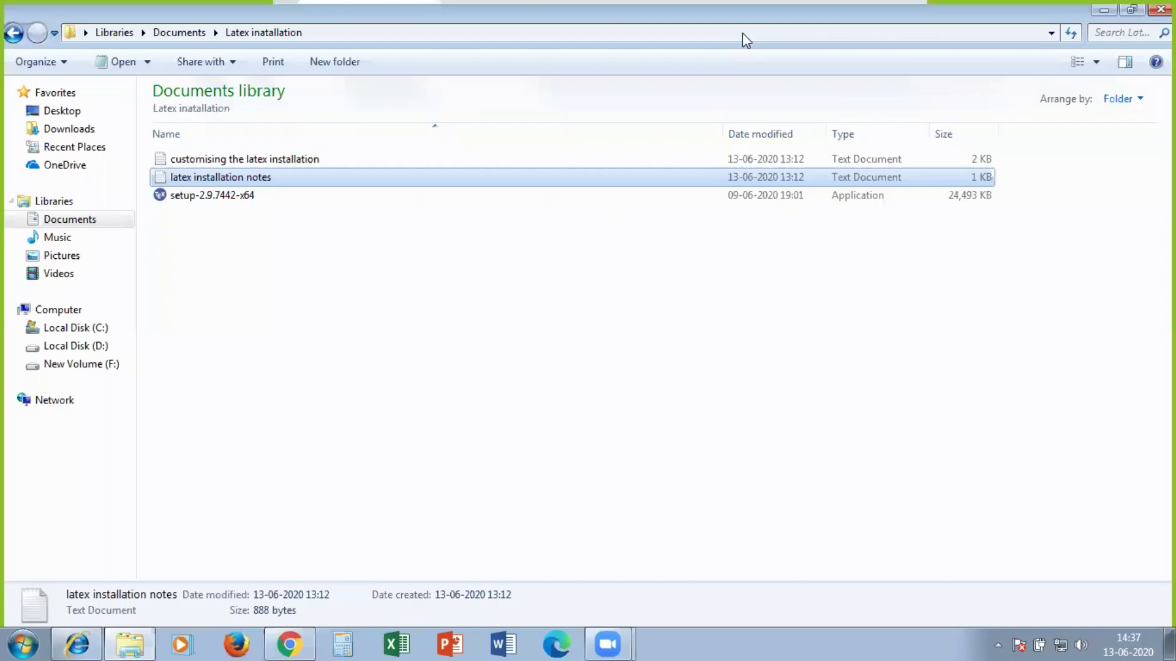
Open the "latex installation notes" text file and examine the installation order, highlighting the last digit of the MiKTeX version.
double_click(245, 178)
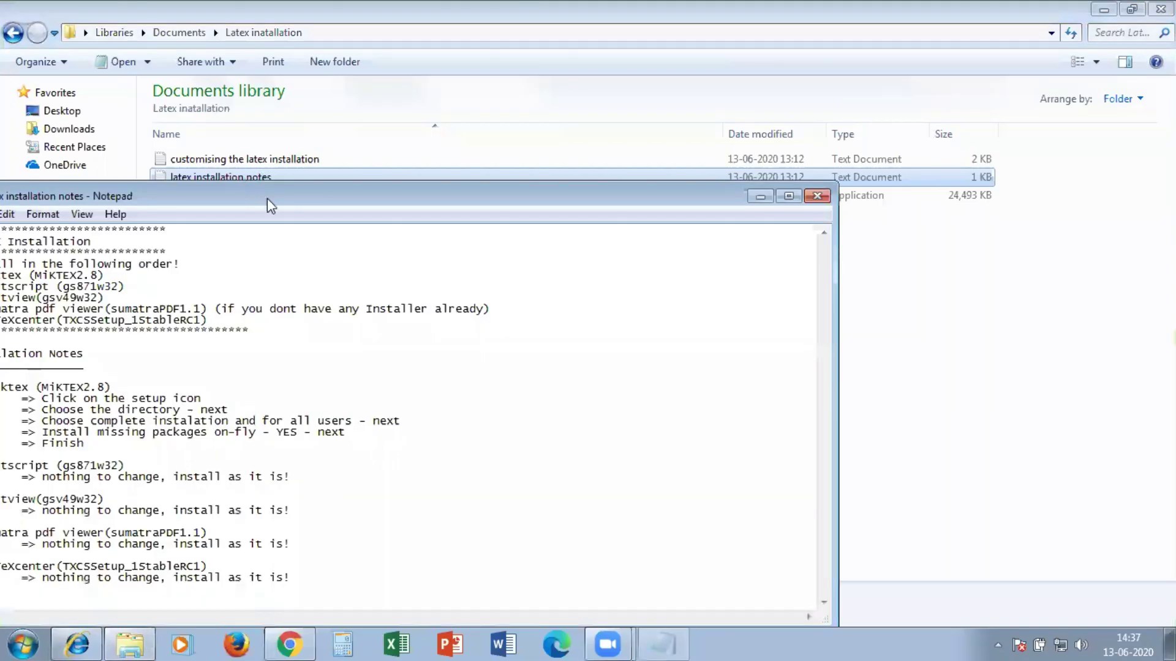
drag(267, 197, 486, 149)
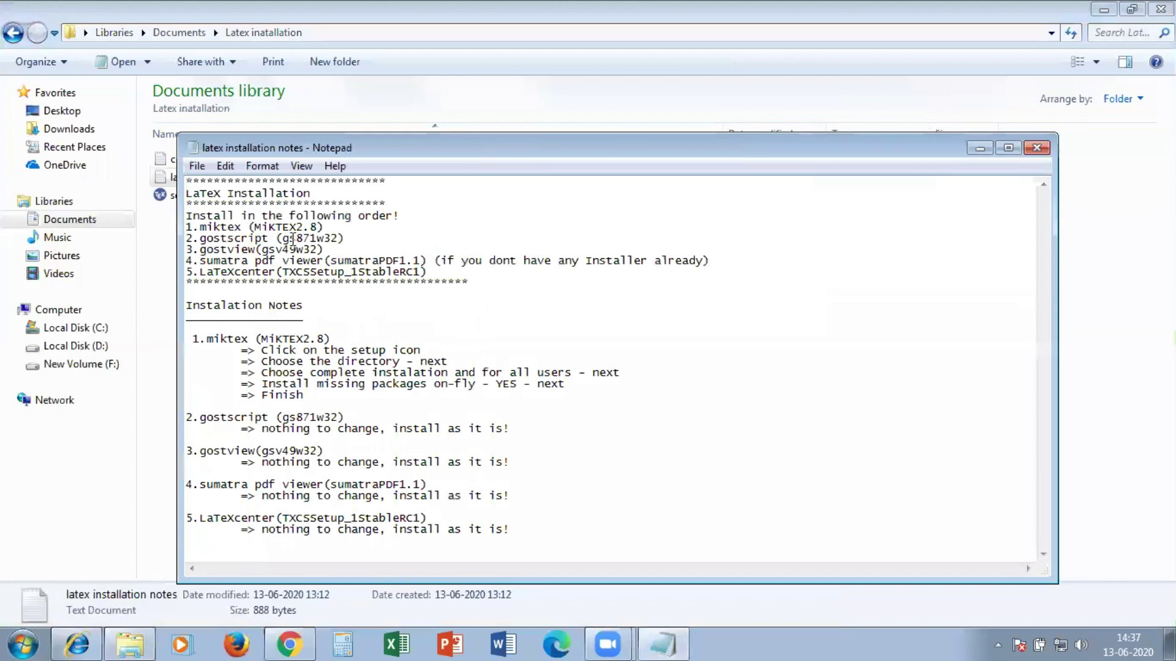
drag(309, 228, 318, 230)
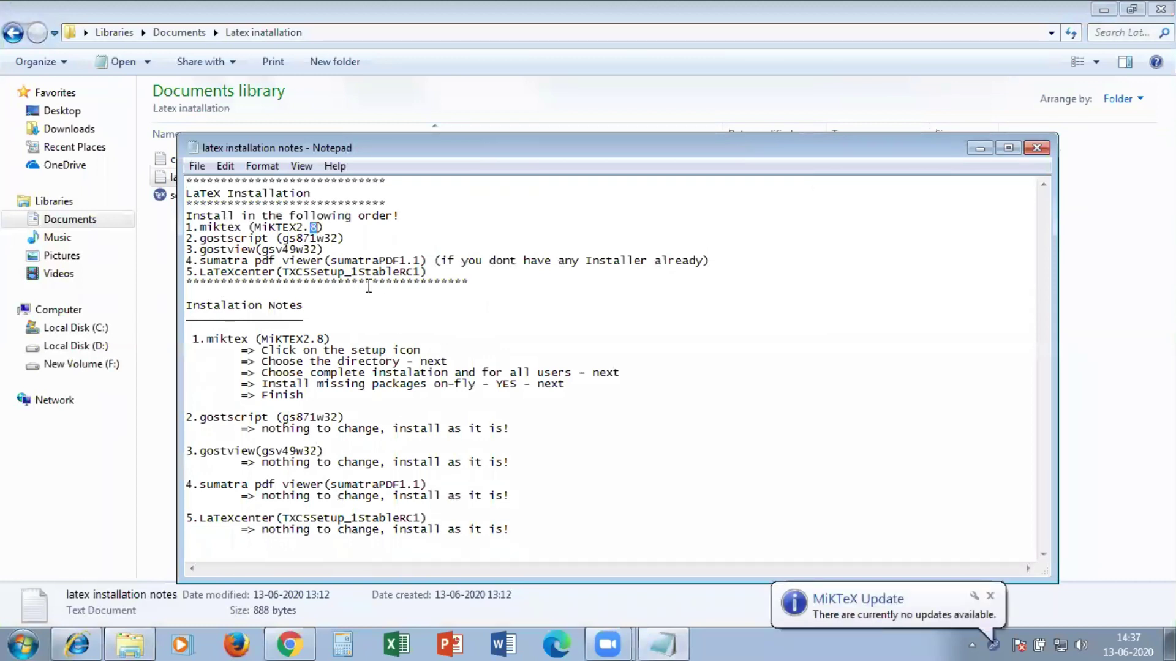
Highlight "gostscript" in the installation order of the notes, and search Google for "gostscript" in a new Chrome tab.
click(336, 297)
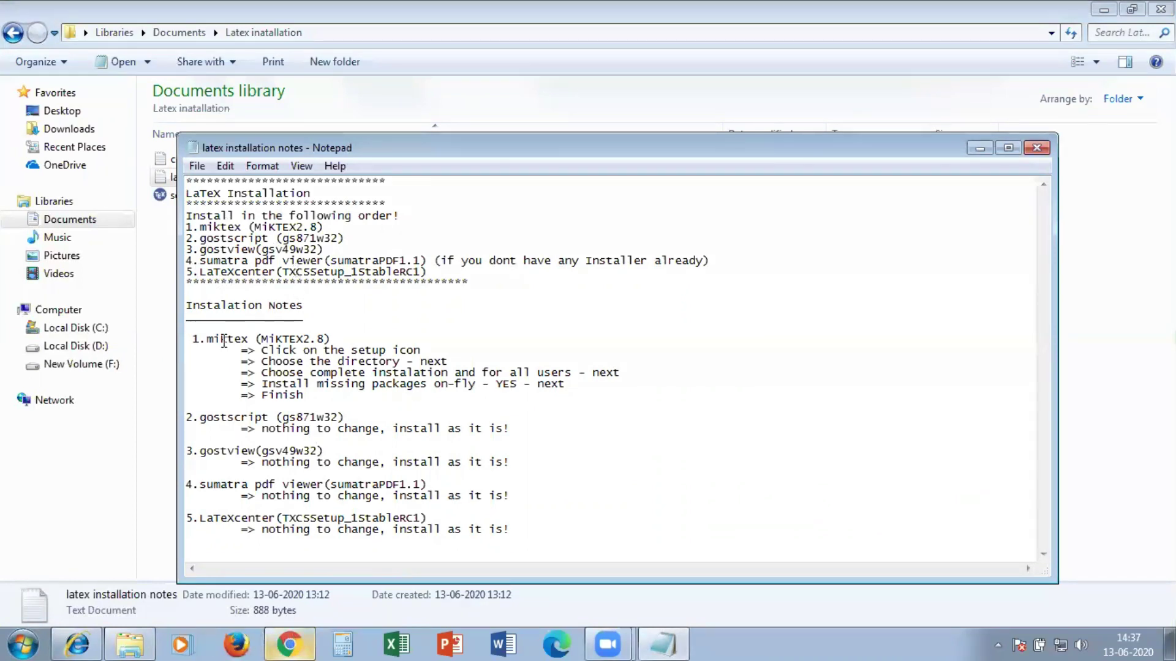
drag(200, 238, 270, 237)
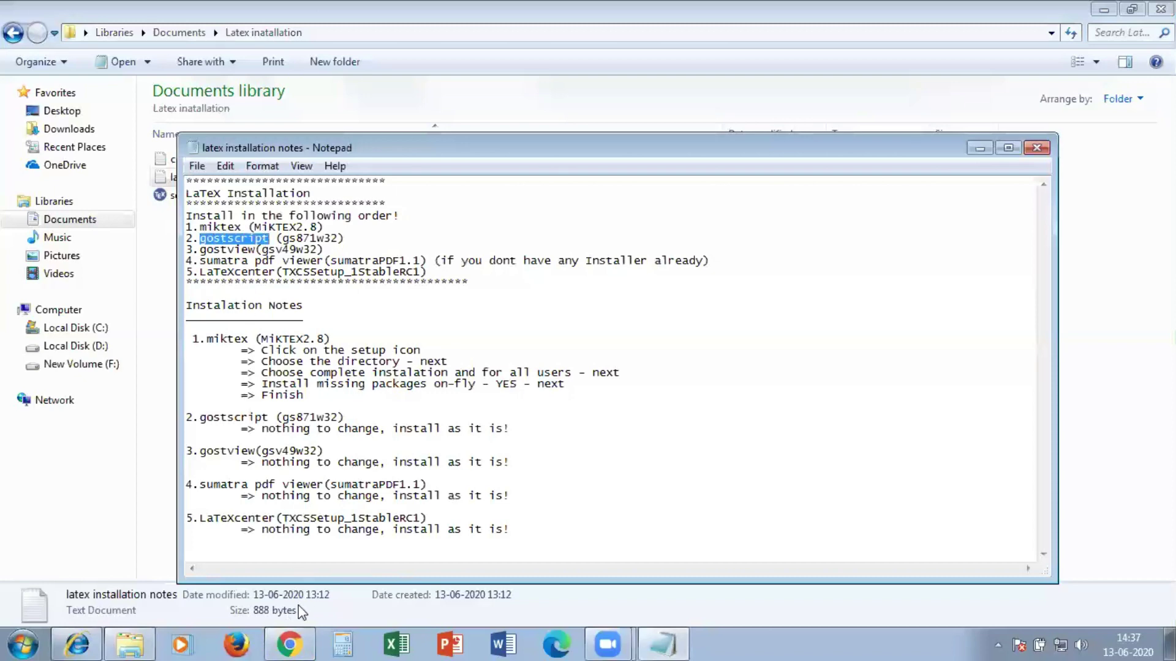
click(289, 644)
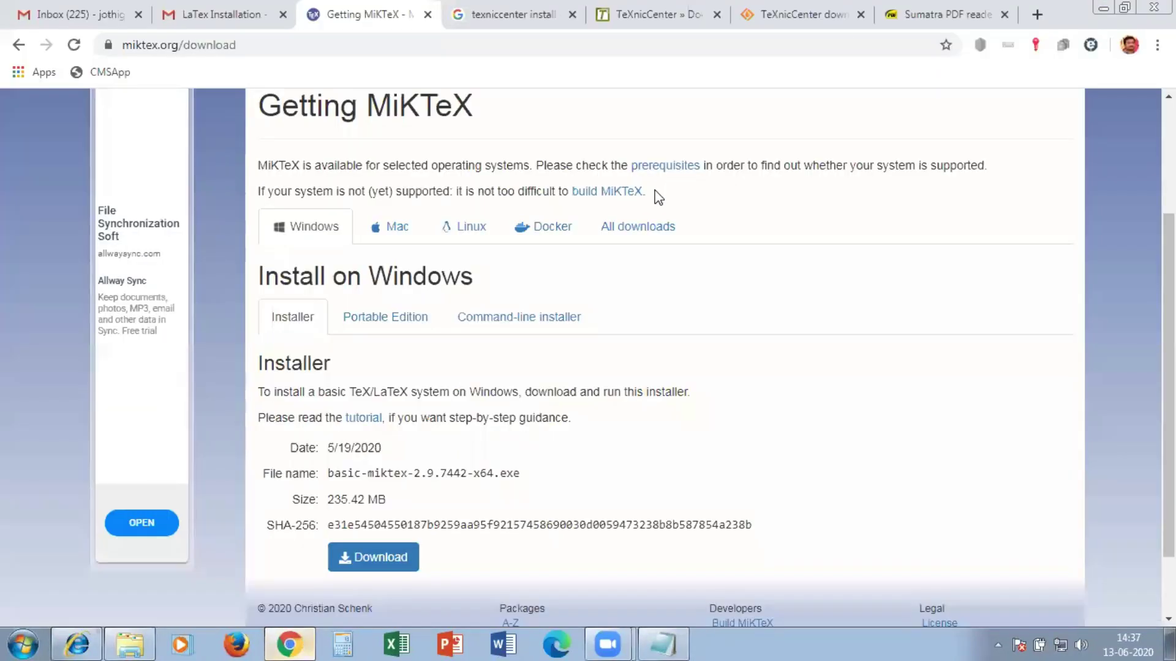
click(1035, 13)
text(g)
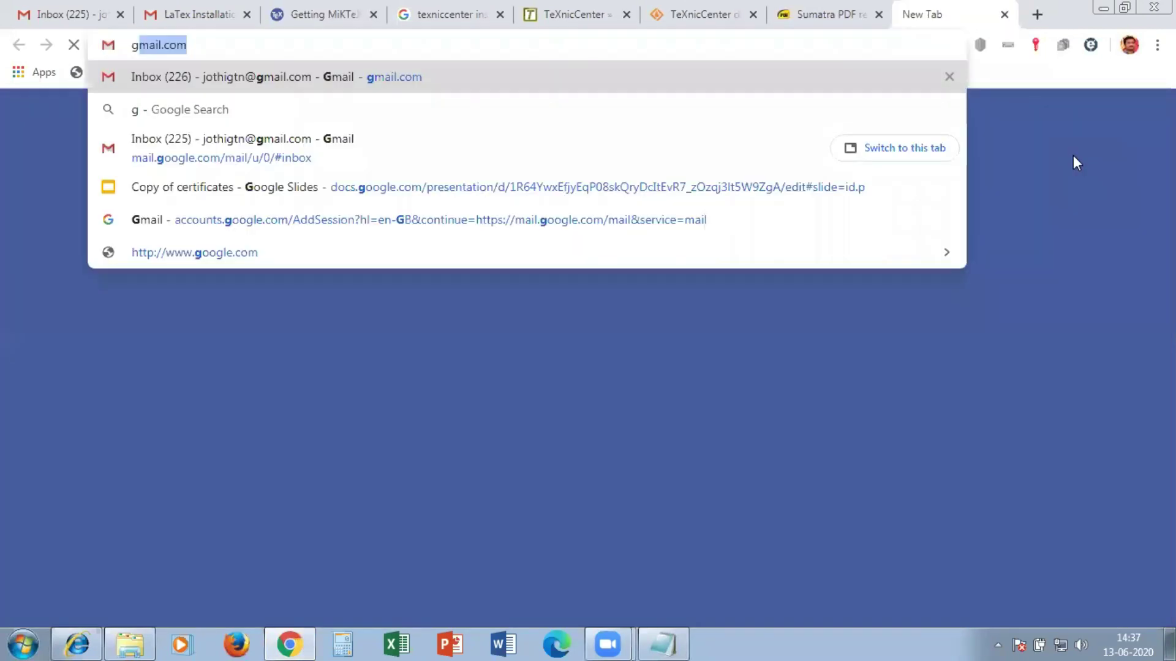
text(oogle)
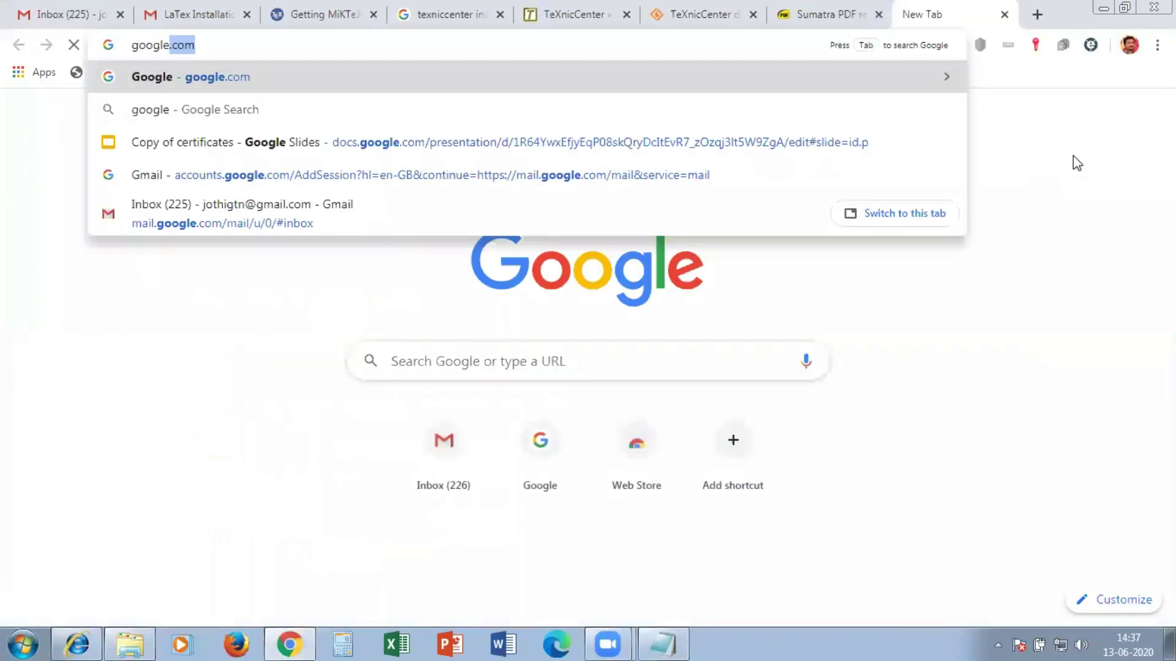
key(Return)
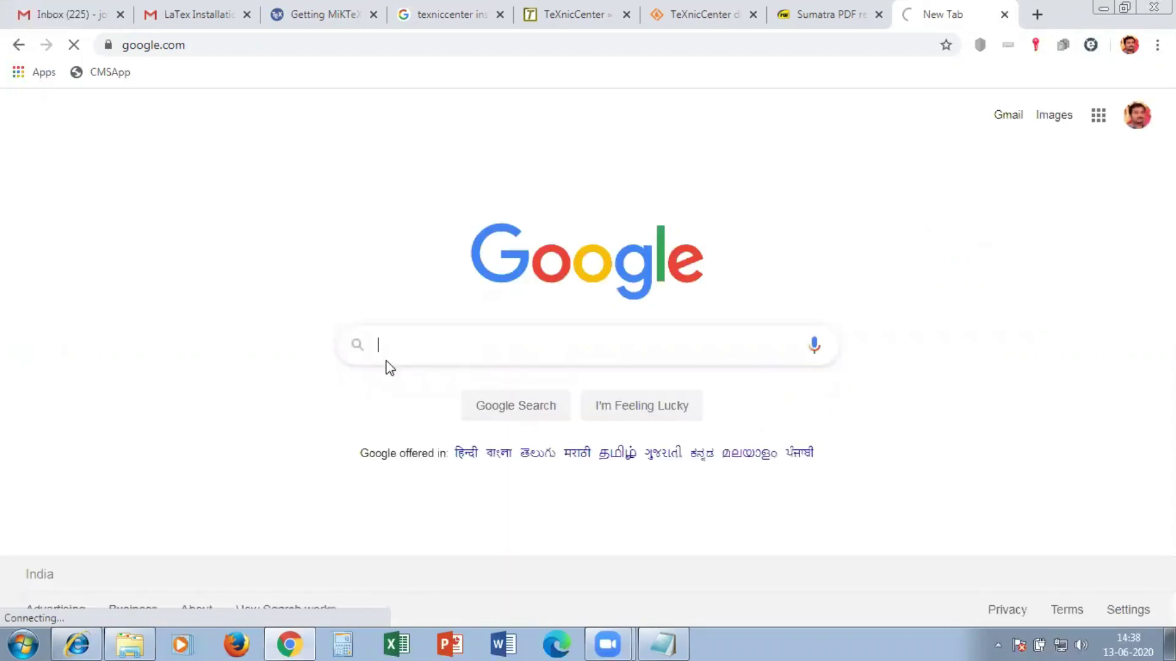
text(gostscript)
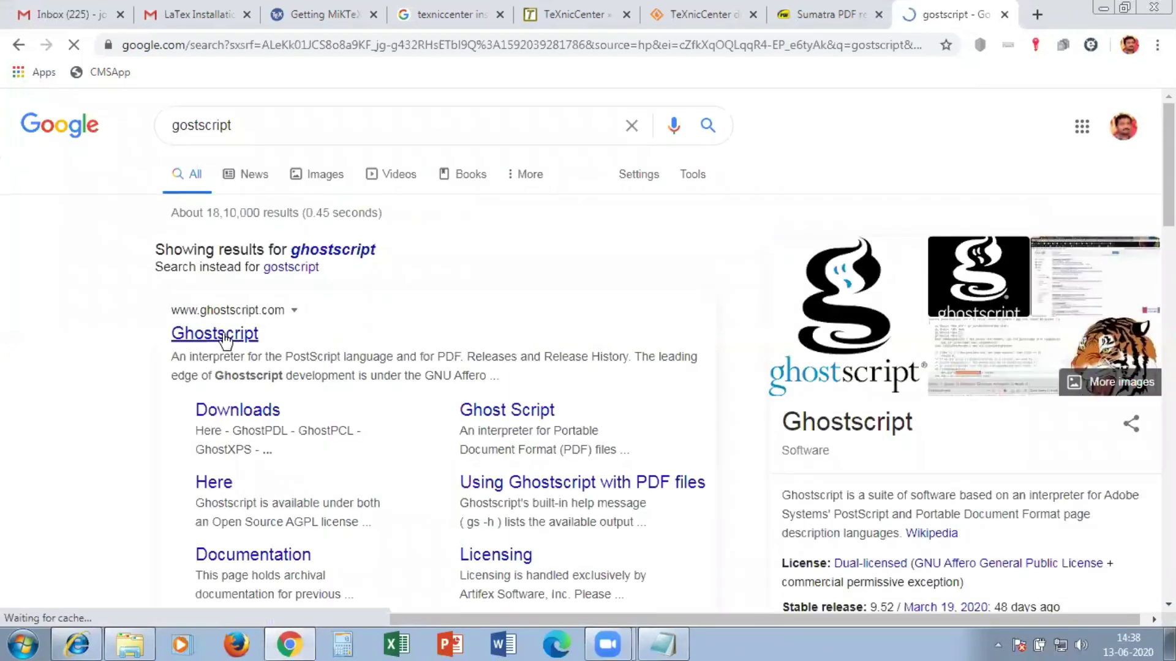
Open the Ghostscript website from the search results, go to its downloads page and accept the cookie notice.
click(224, 337)
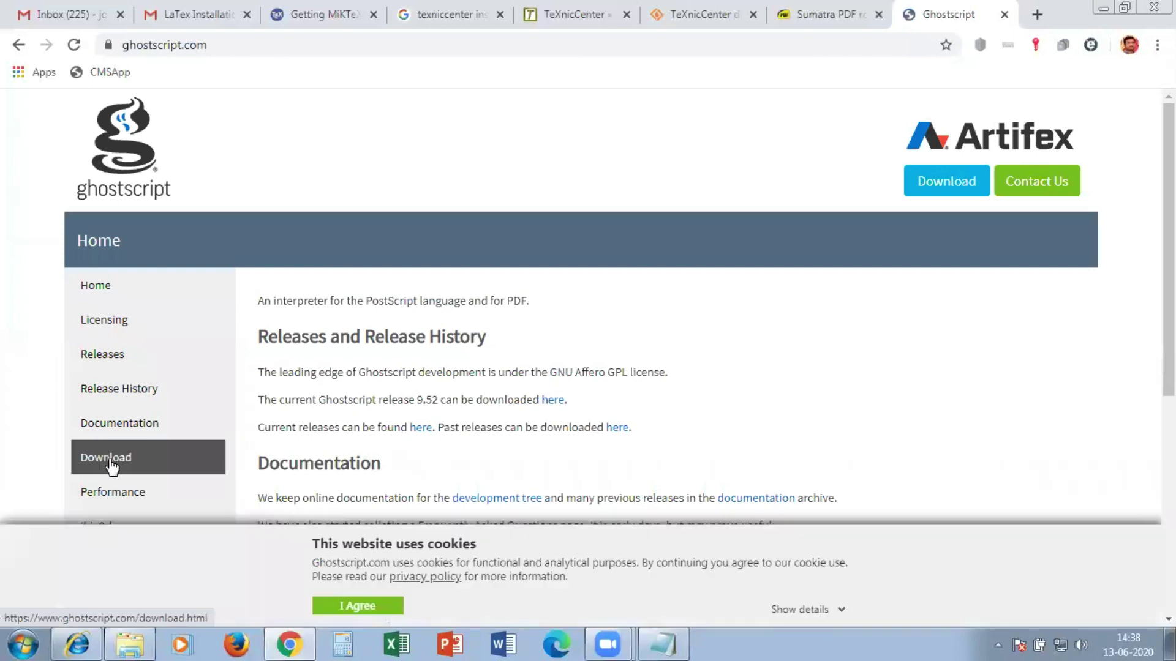
scroll(588, 451, down, 3)
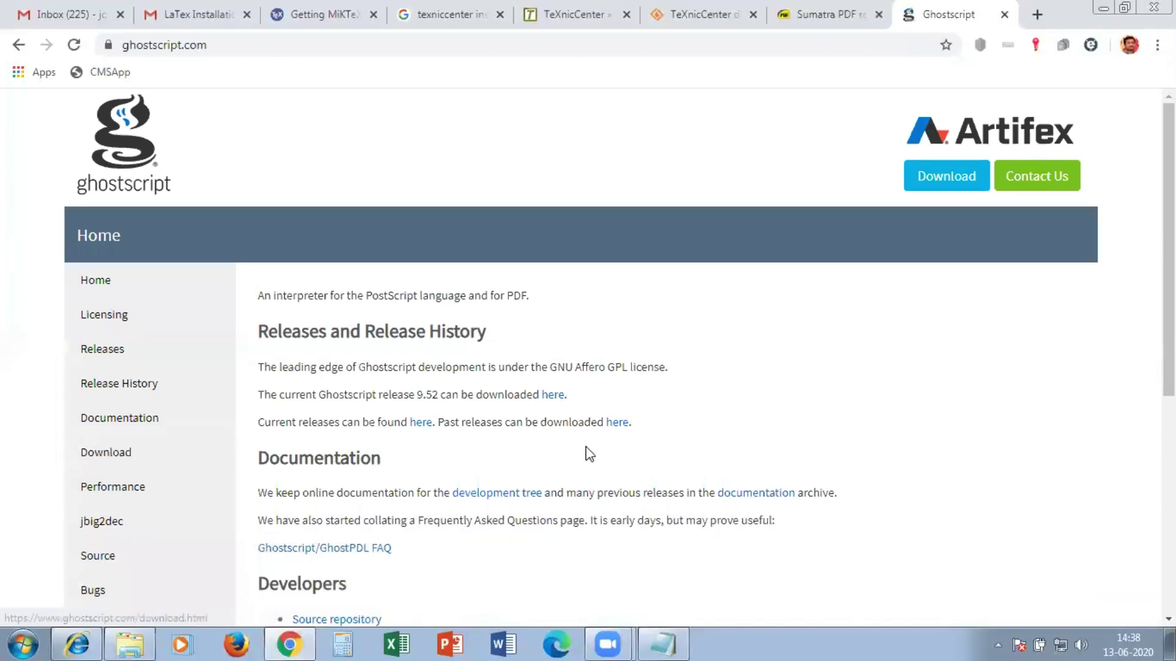
click(115, 266)
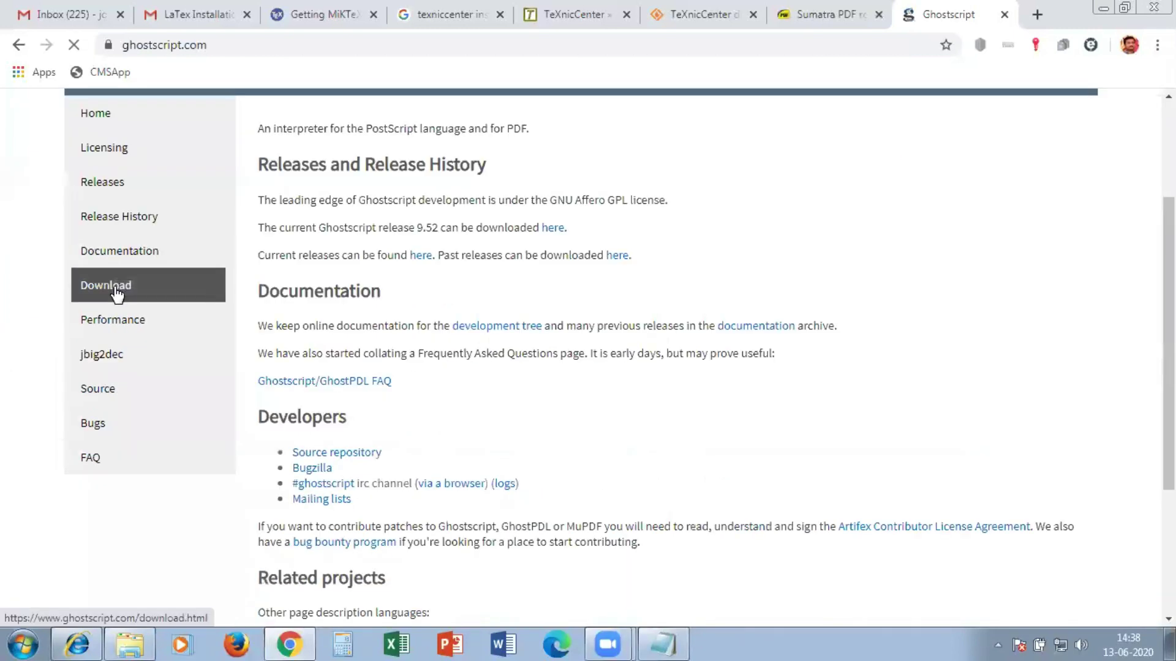
click(116, 294)
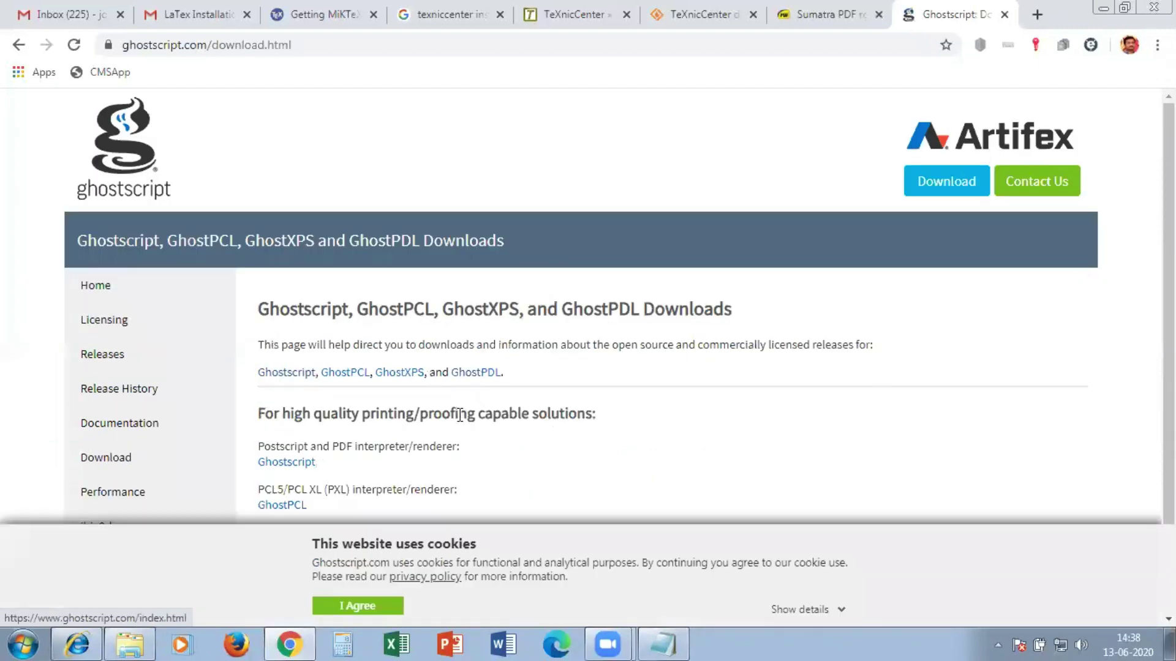
scroll(460, 414, down, 3)
click(365, 607)
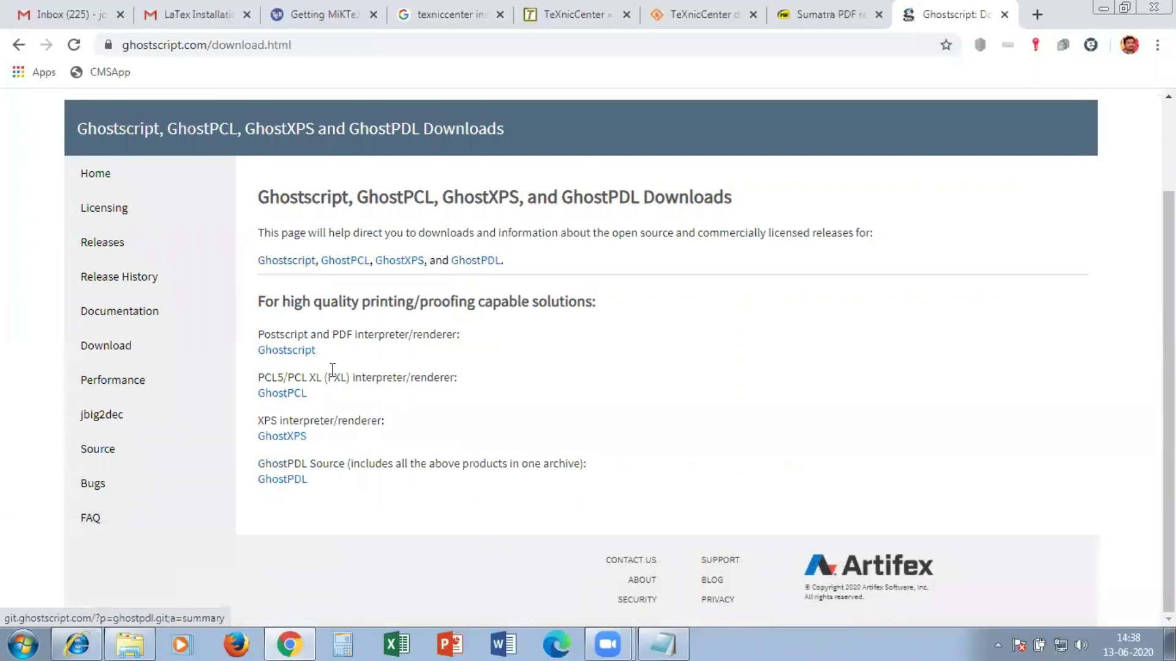
Open the Ghostscript download table and download the AGPL release of Ghostscript 9.52 for Windows (64 bit).
click(287, 351)
scroll(589, 461, down, 3)
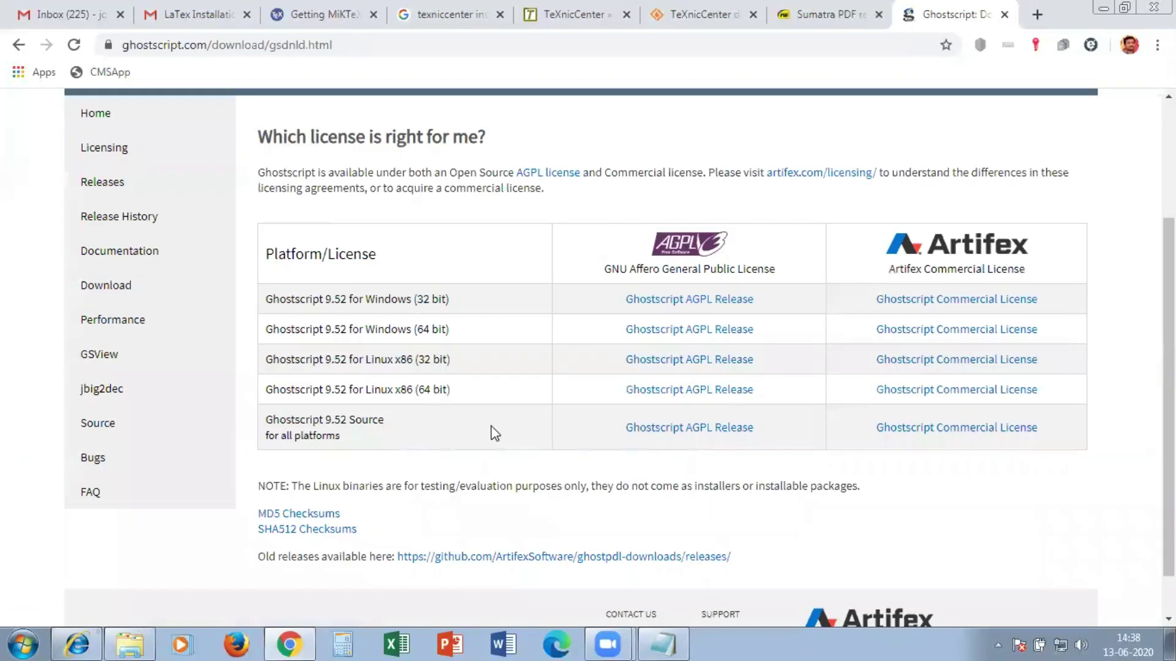
click(701, 339)
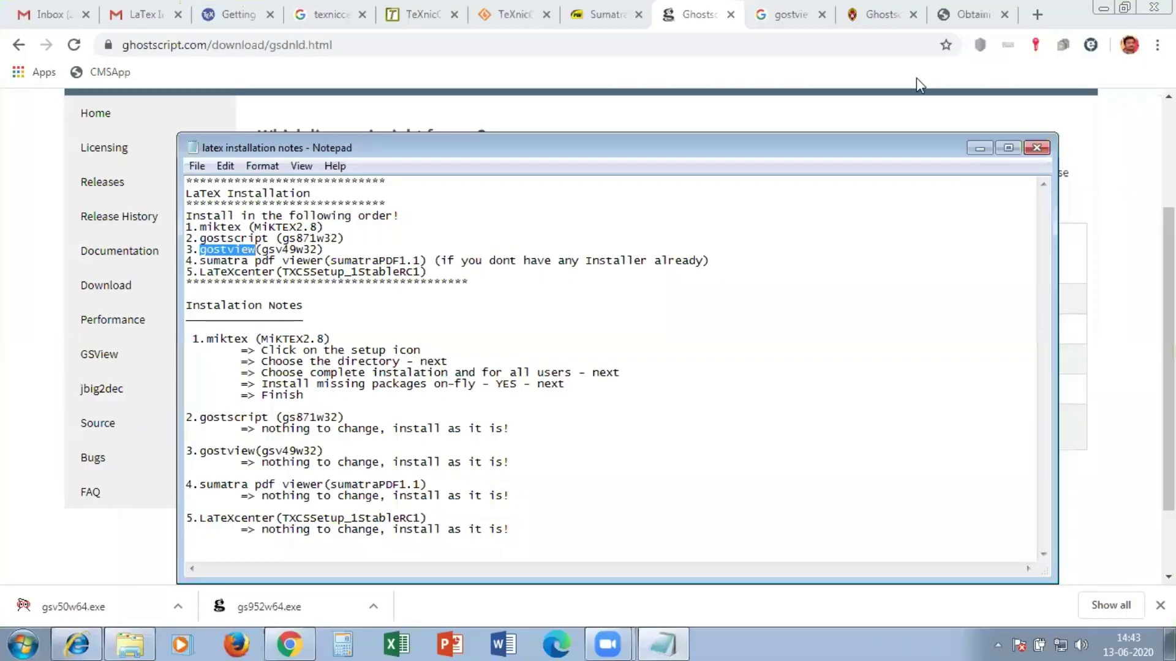
Check the gostview entry in the installation notes and review the Google results for "gostview" in Chrome.
drag(469, 282, 310, 282)
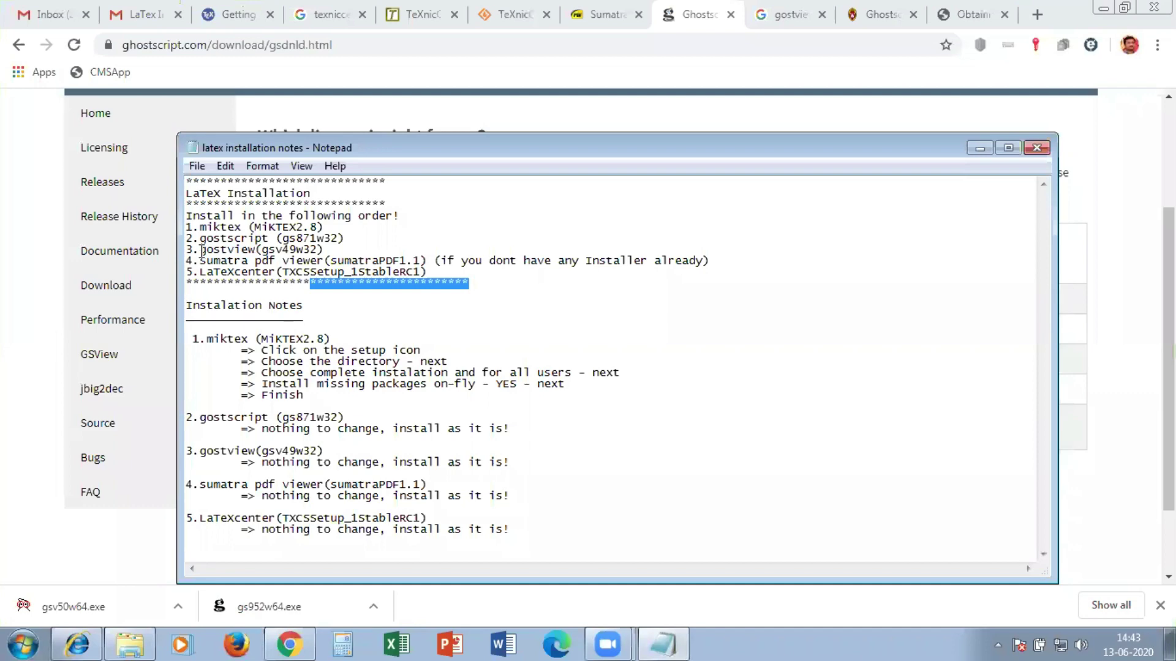
click(871, 14)
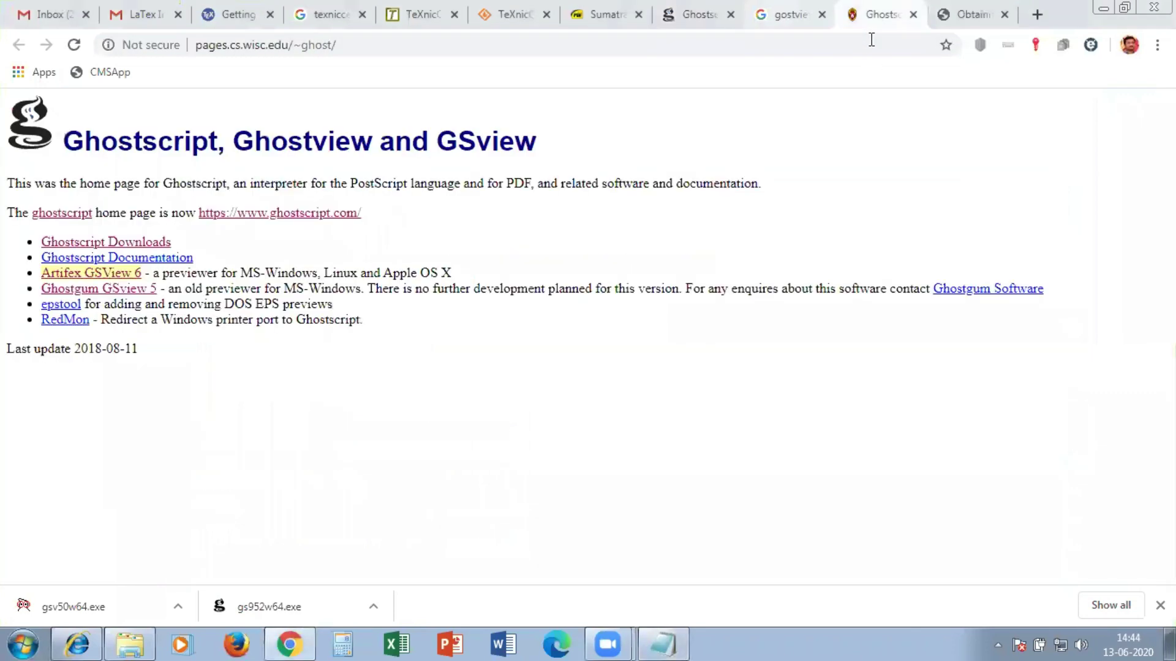
click(790, 14)
click(230, 125)
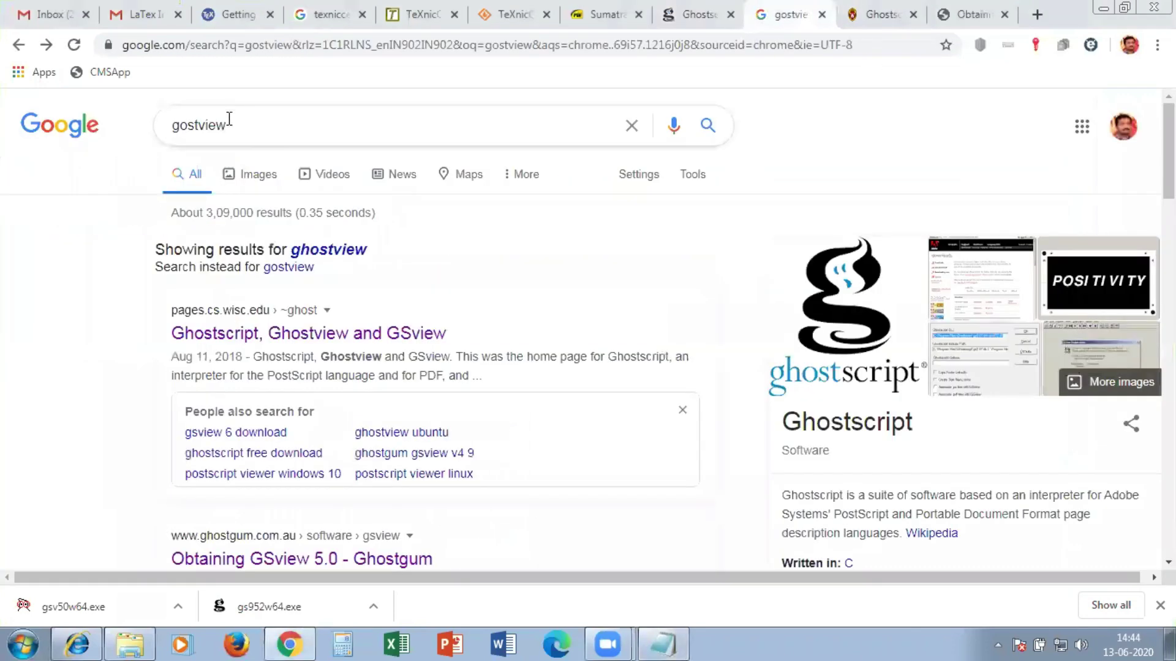
click(81, 207)
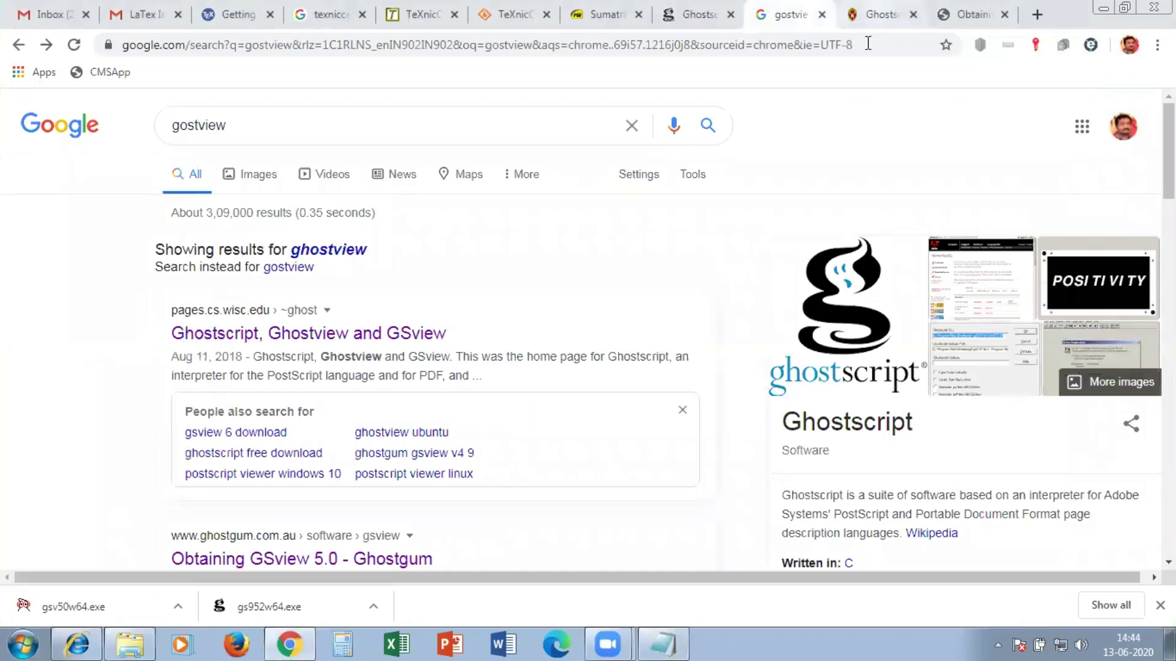
Open the Ghostgum GSview 5 link in a new tab from the Ghostscript, Ghostview and GSview page and view the GSview 5.0 download page.
click(882, 14)
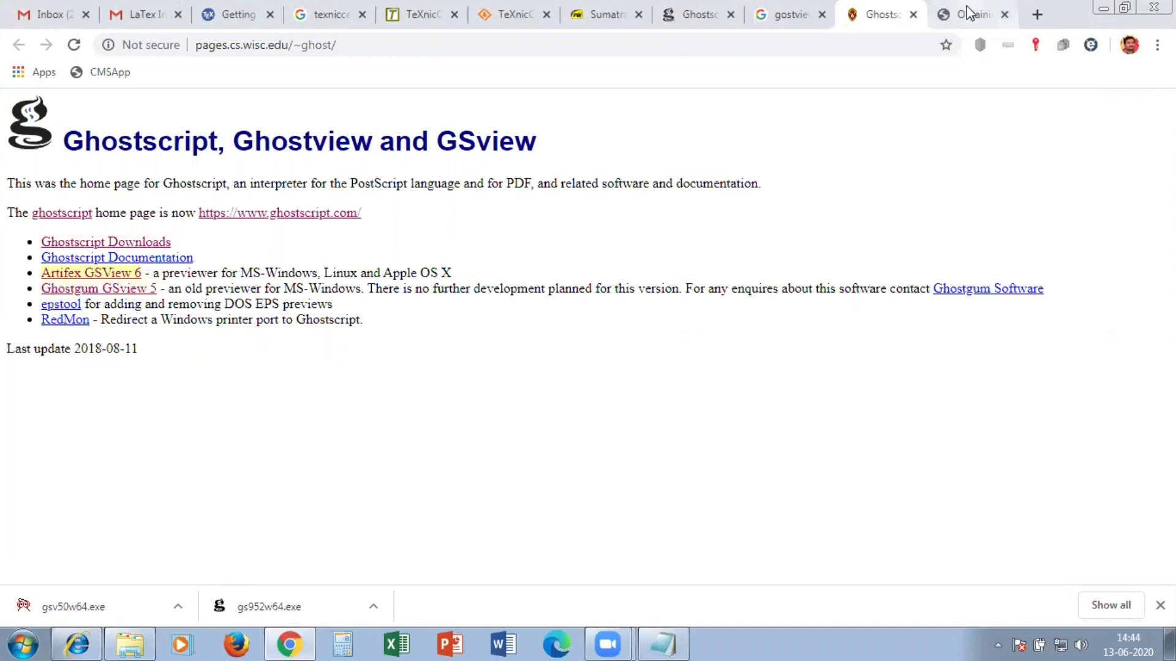
right_click(126, 291)
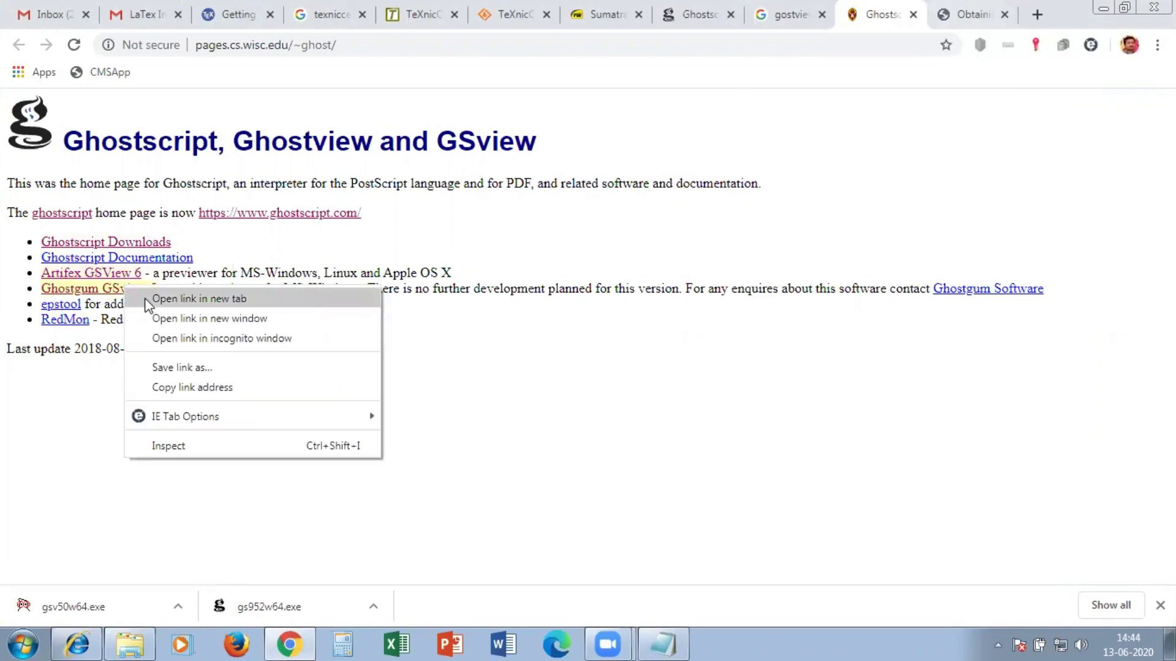
click(150, 299)
click(974, 12)
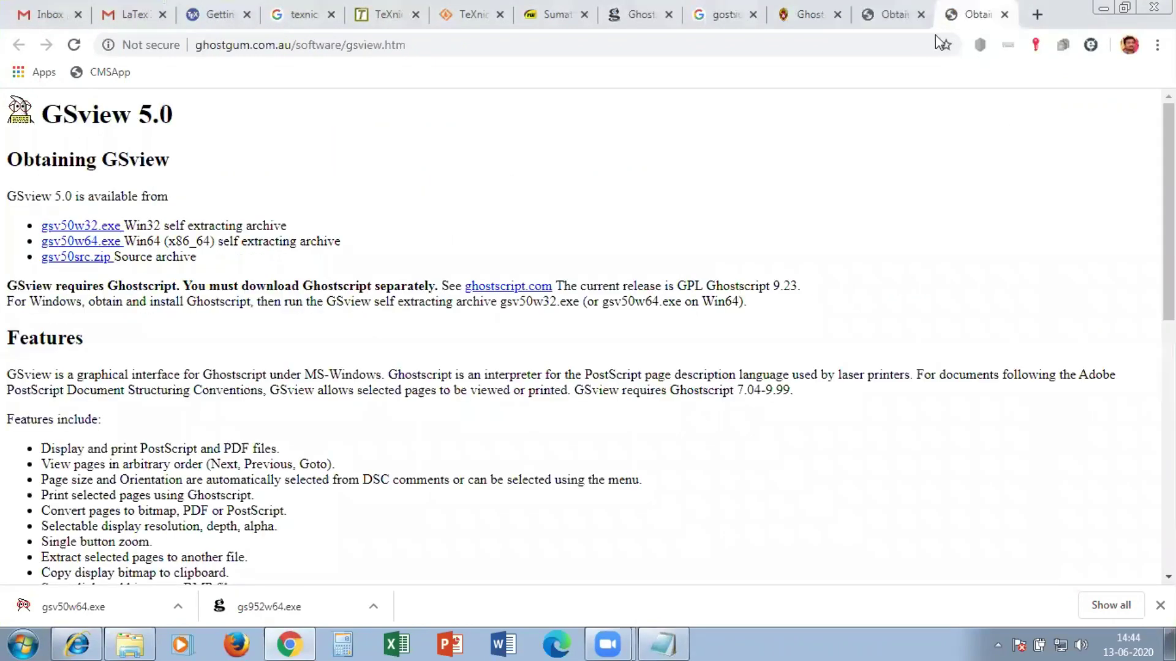
click(886, 23)
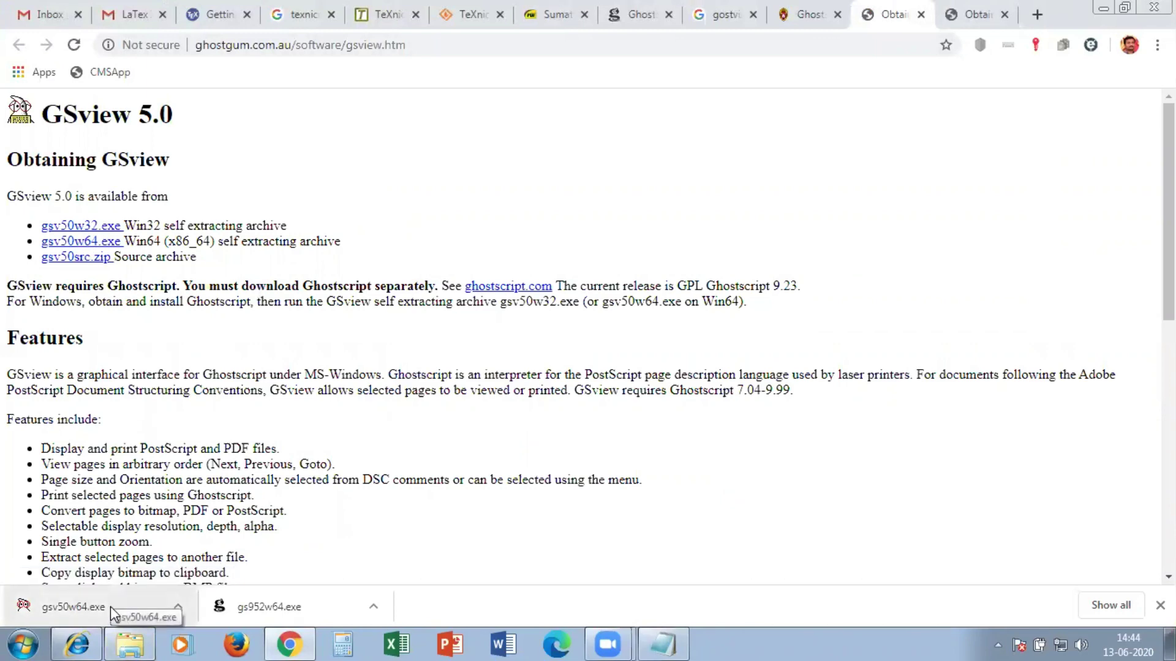
Bring up the installation notes in Notepad, check the Sumatra PDF viewer and LaTeXcenter entries, and minimize the notes.
click(674, 640)
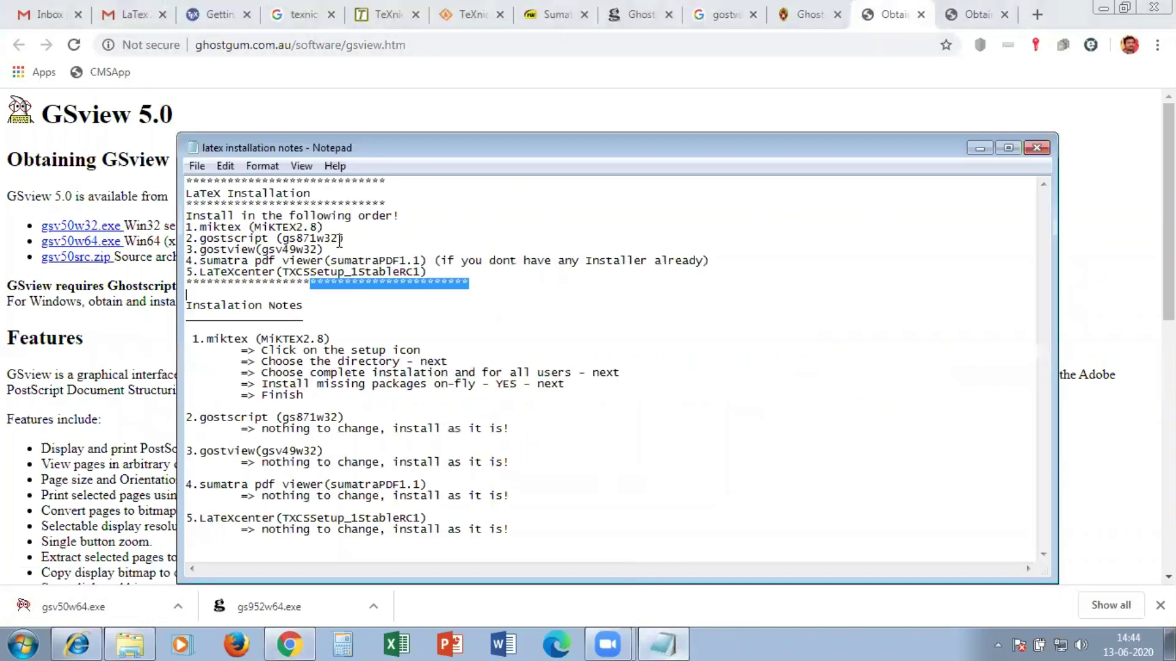
click(228, 265)
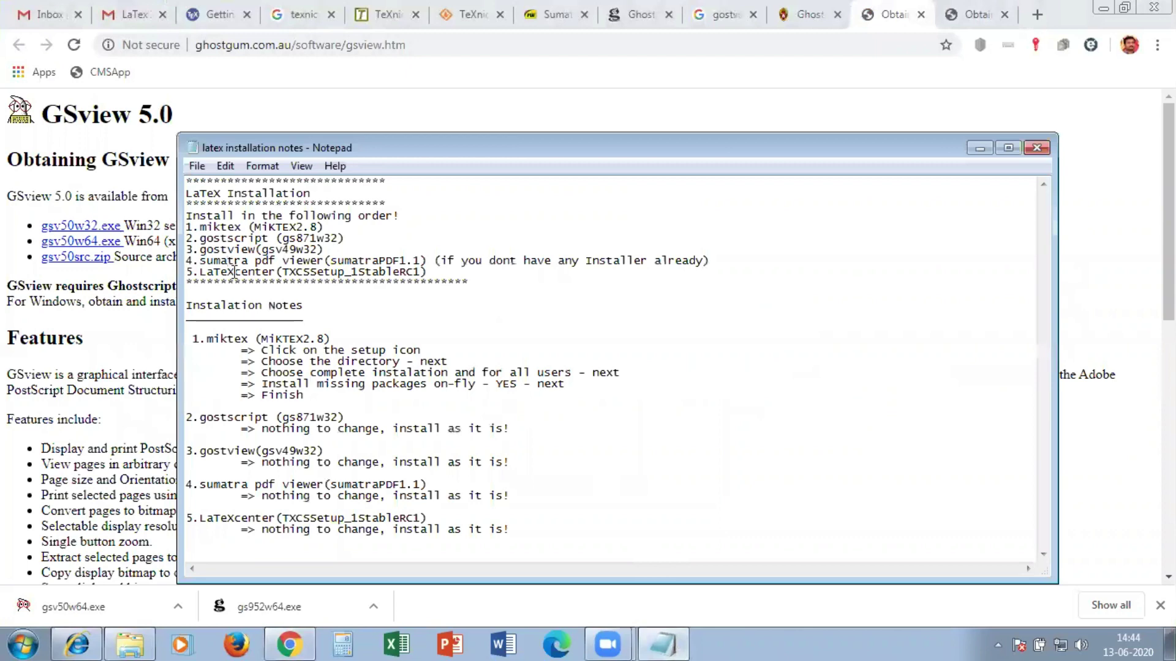
click(980, 148)
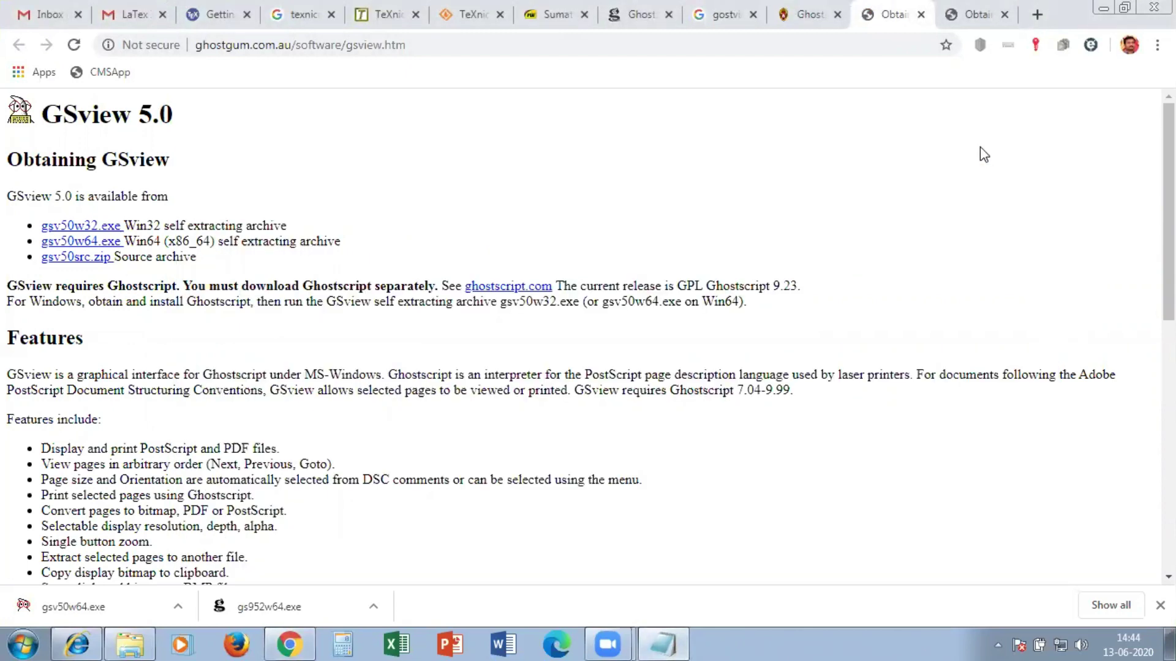
Go through the open MiKTeX and "texniccenter install" tabs to the TeXnicCenter download page and examine its 32 Bit and 64 Bit versions.
key(ctrl+1)
key(ctrl+Tab)
key(ctrl+Tab)
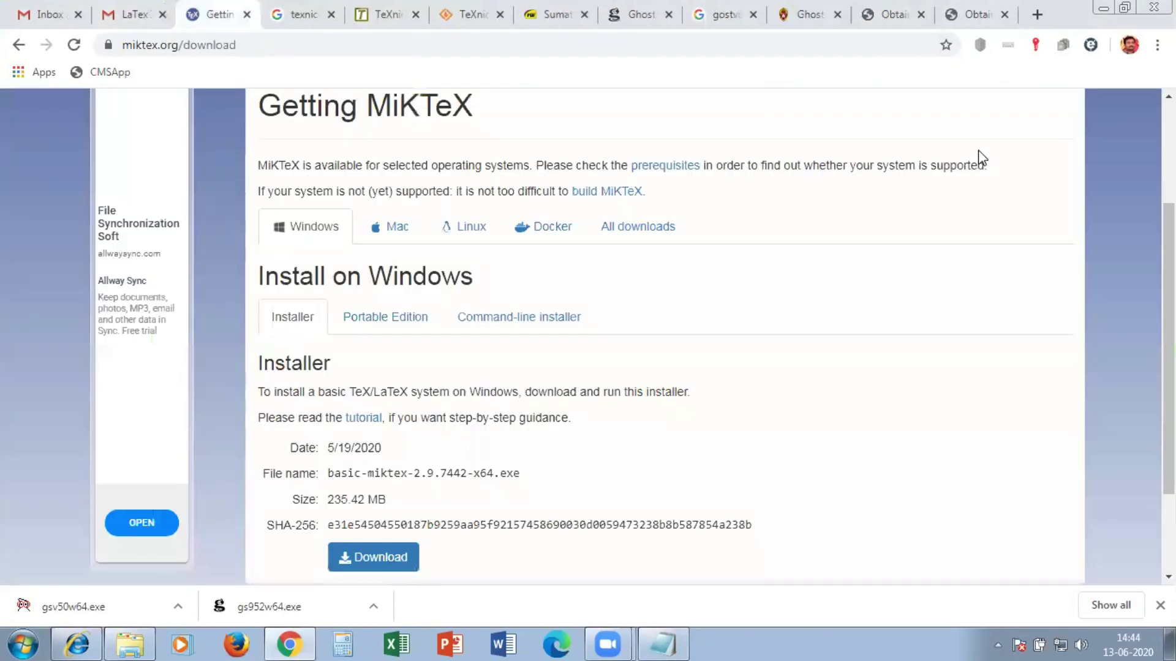
key(ctrl+Tab)
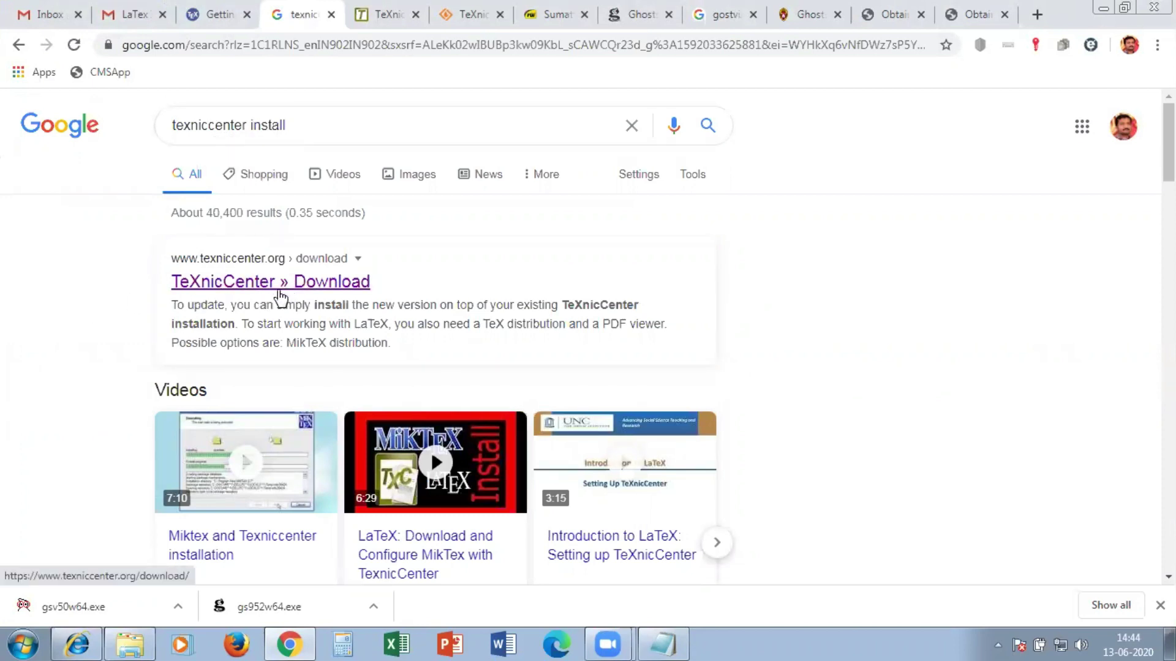
key(ctrl+Tab)
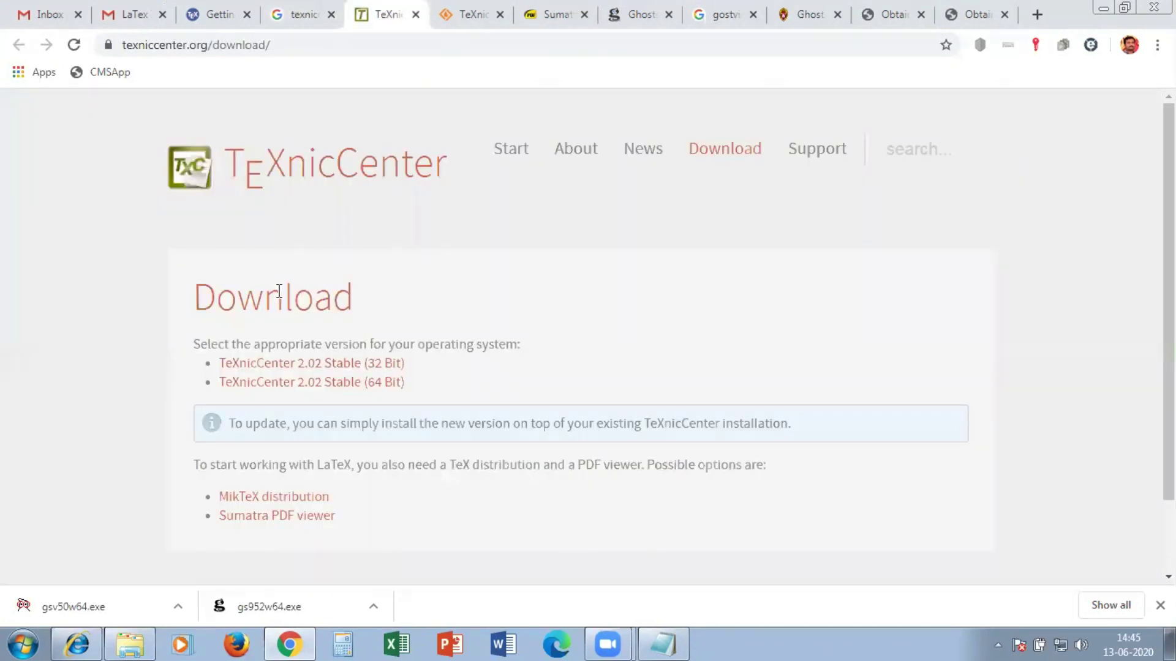
scroll(228, 286, down, 2)
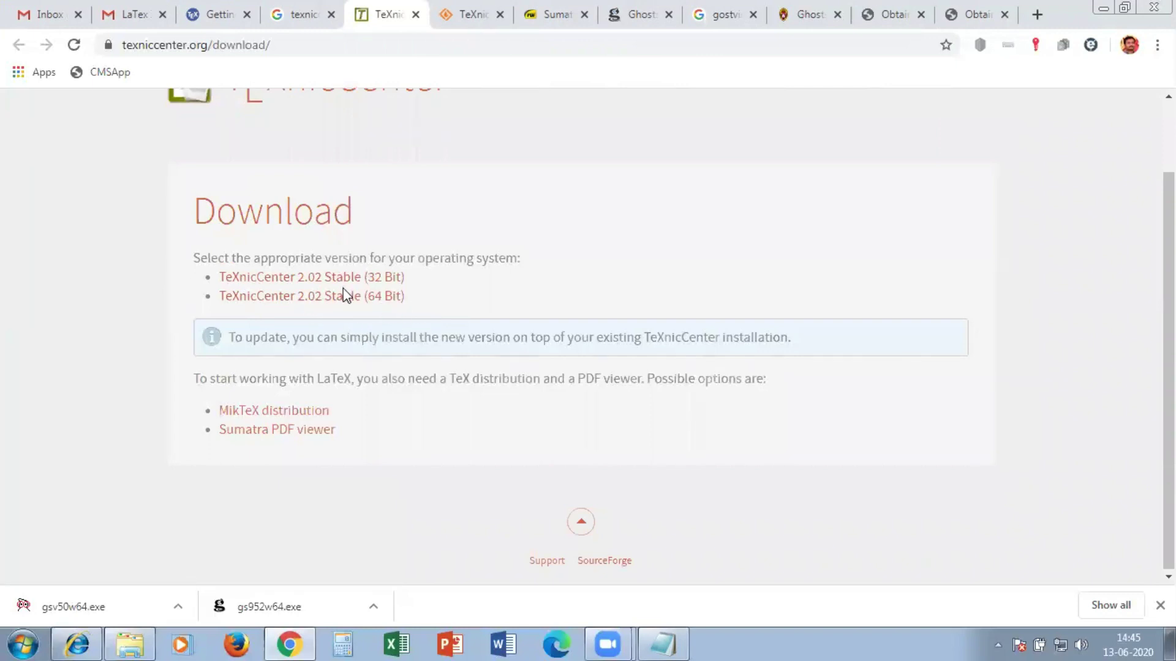
View the TeXnicCenter project page on SourceForge and the Sumatra PDF viewer link on the TeXnicCenter download page.
key(ctrl+Tab)
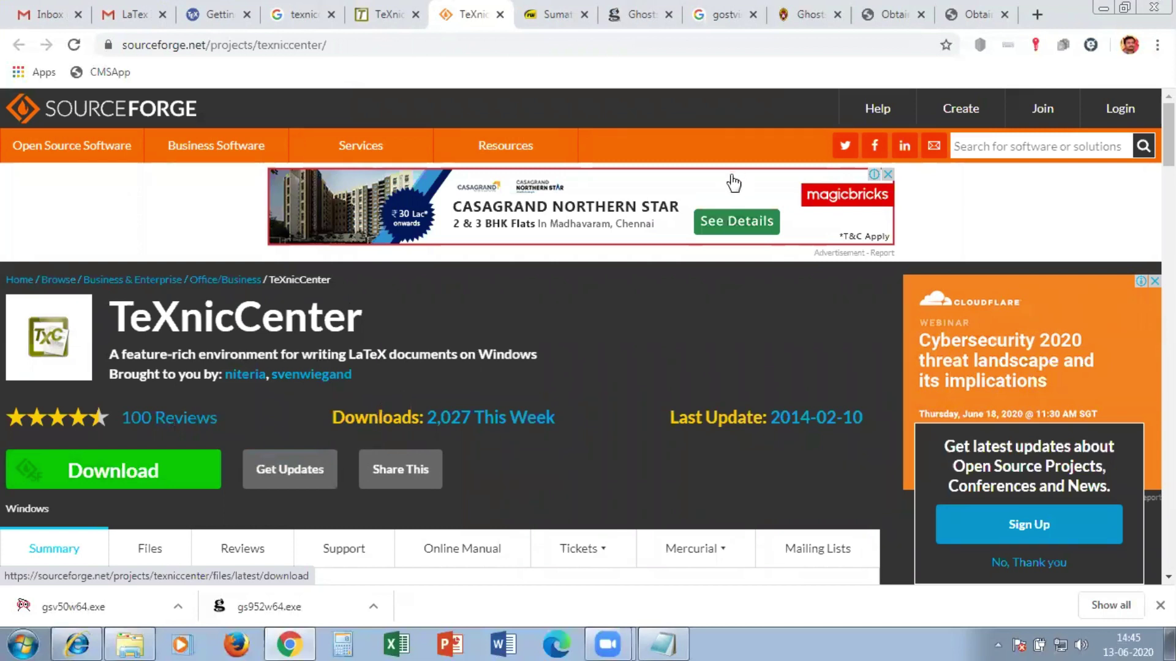
key(ctrl+shift+Tab)
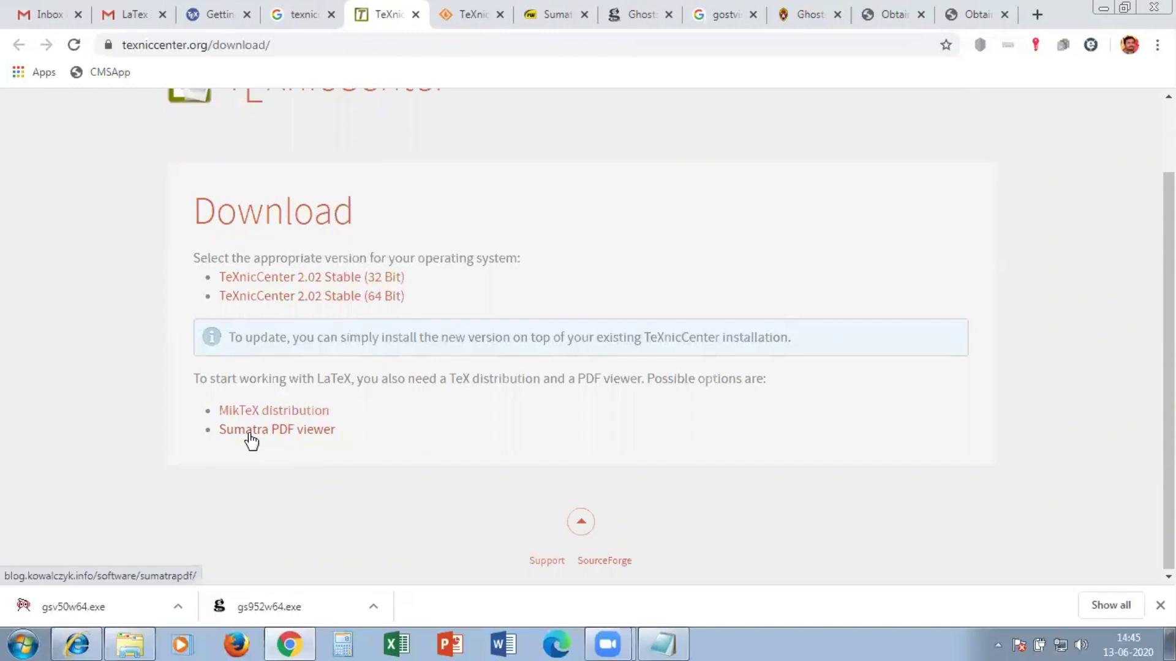
key(ctrl+Tab)
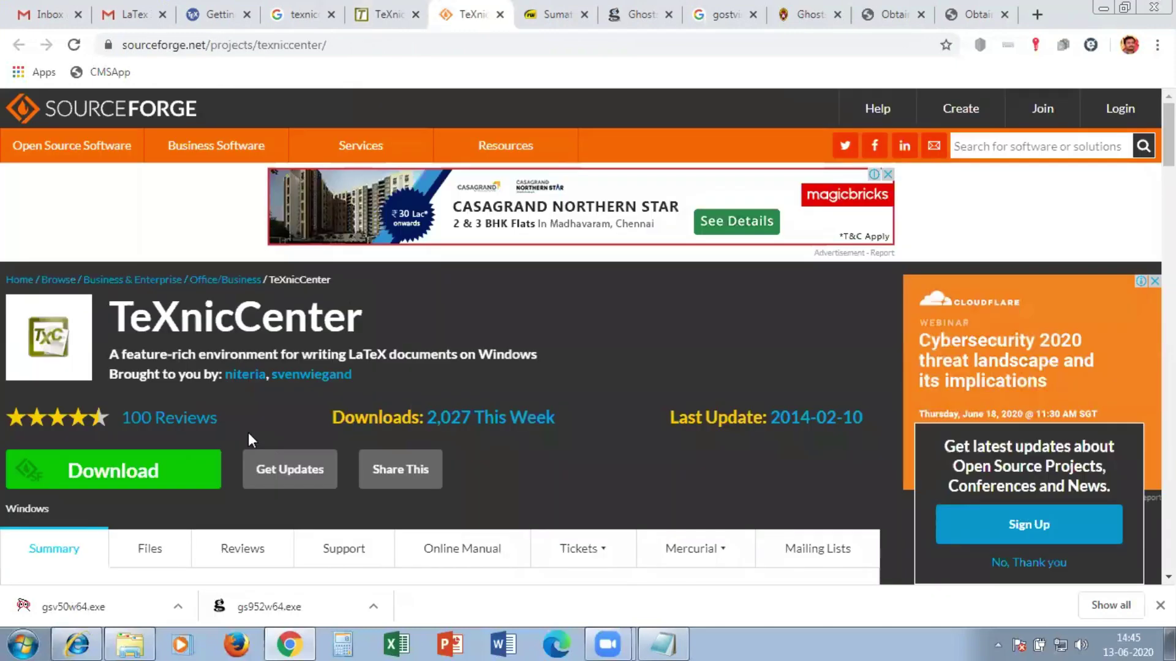
Switch to the Sumatra PDF download page and start downloading the 64-bit installer.
key(ctrl+Tab)
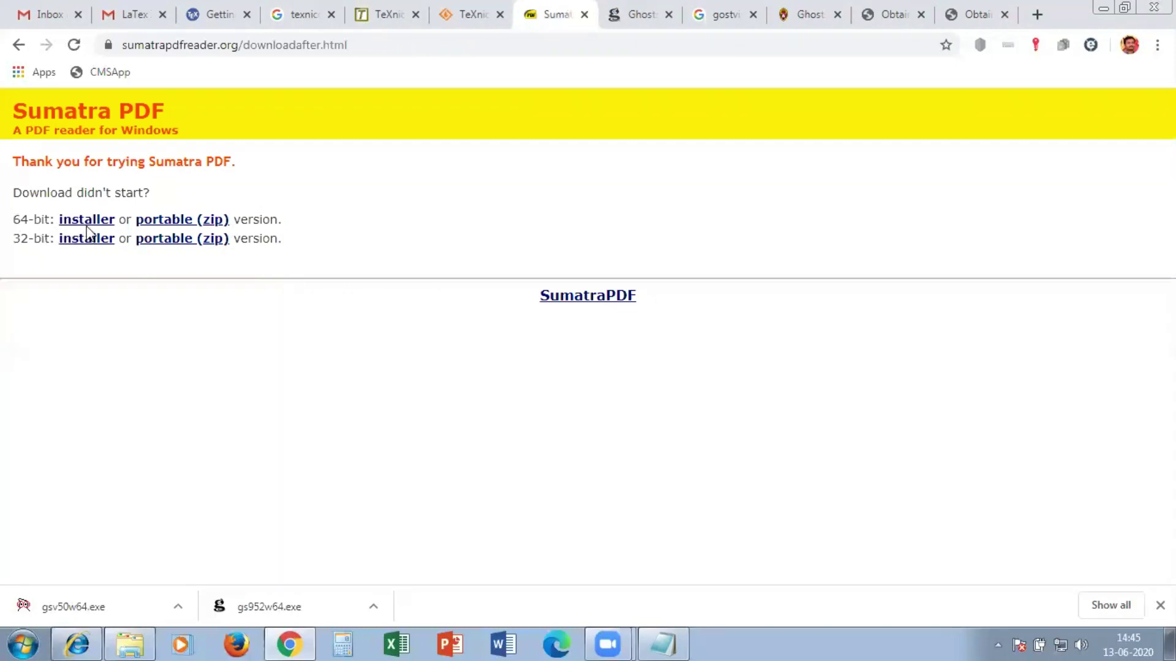
click(152, 218)
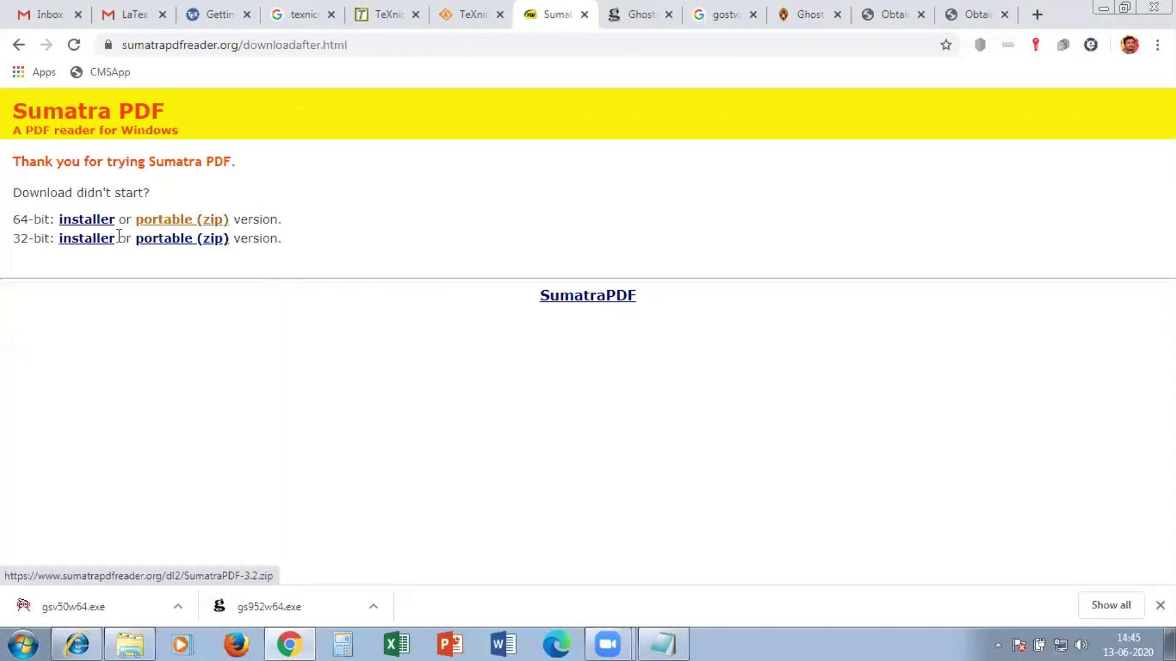
click(90, 224)
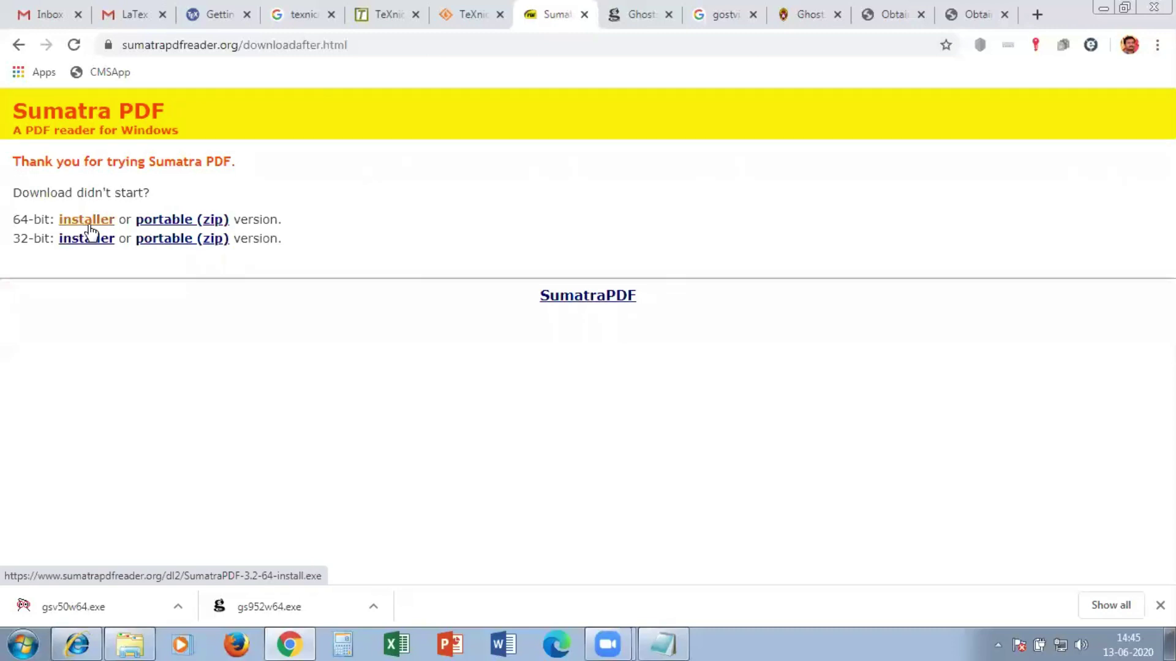
Show the downloaded gsv50w64 file in its folder and select the gs952w64, gsv50w64, TXCSetup_2.02Stable_x64 and SumatraPDF-3.2-64-install installers.
click(179, 609)
click(233, 550)
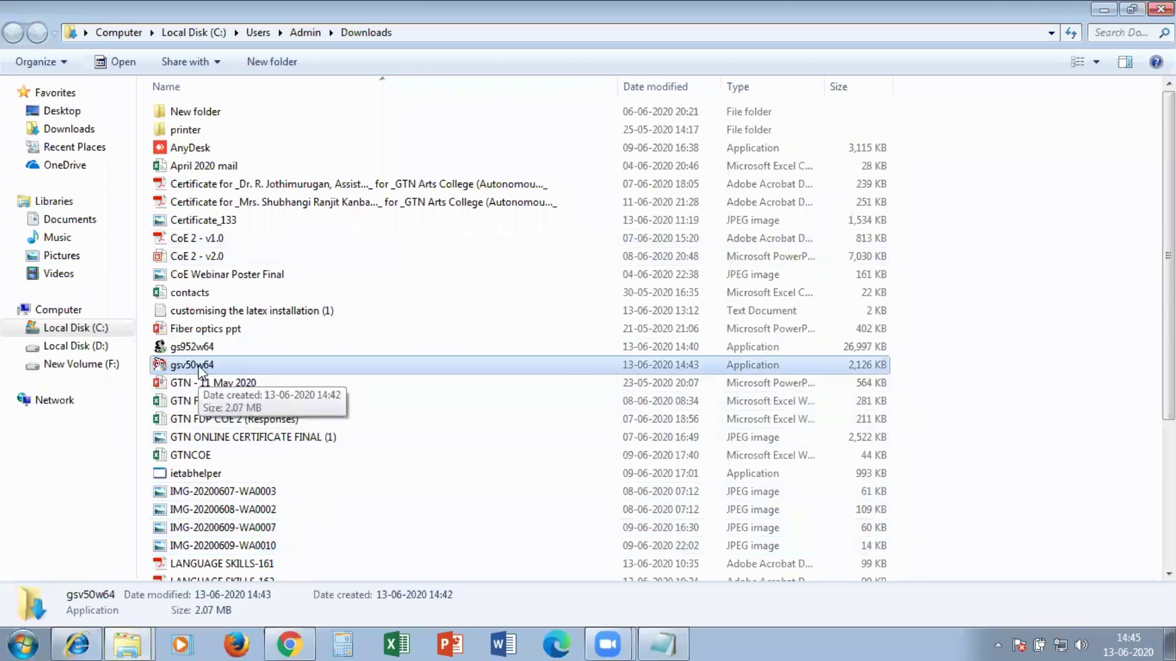
ctrl+click(195, 347)
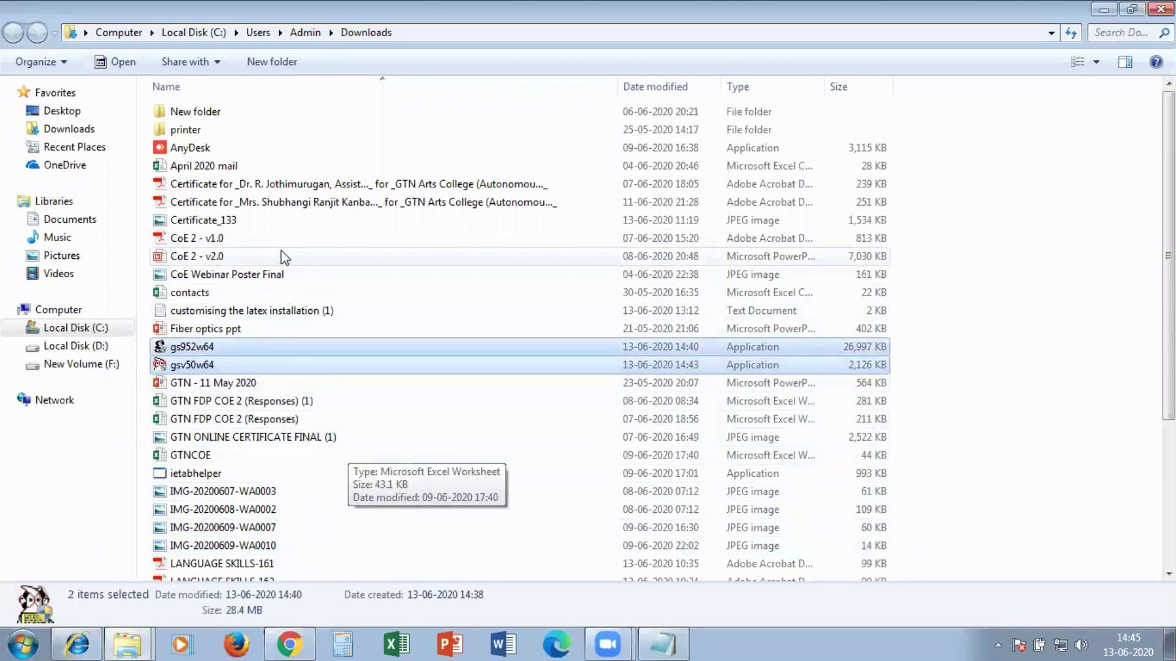
scroll(284, 257, down, 3)
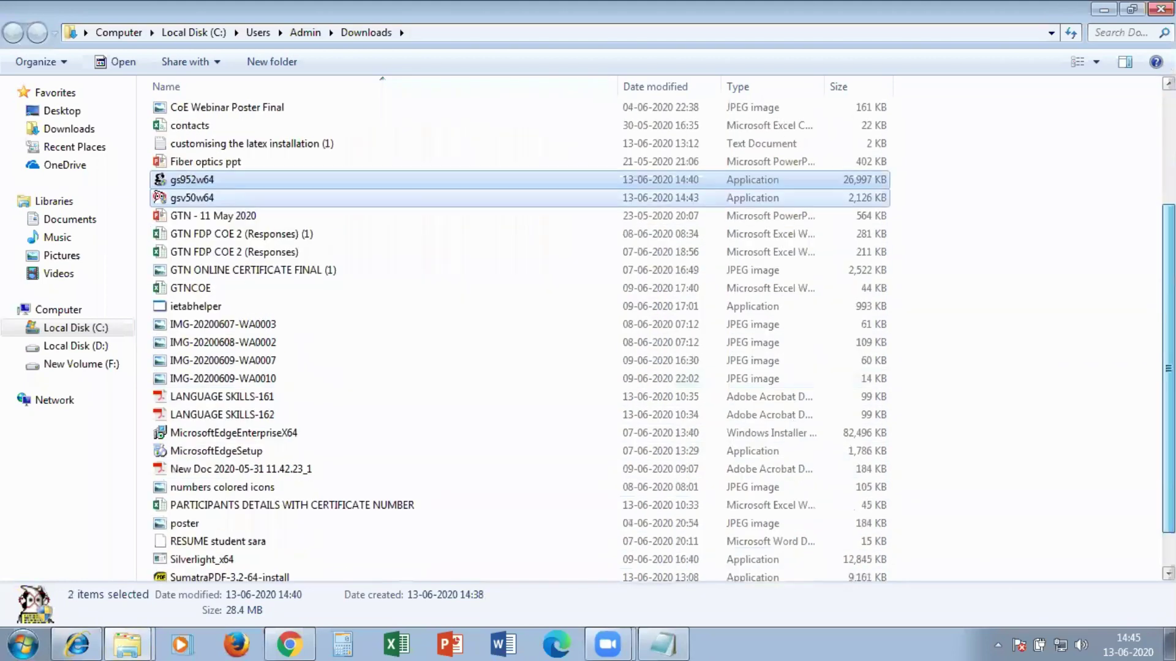
scroll(520, 340, down, 1)
scroll(900, 493, down, 3)
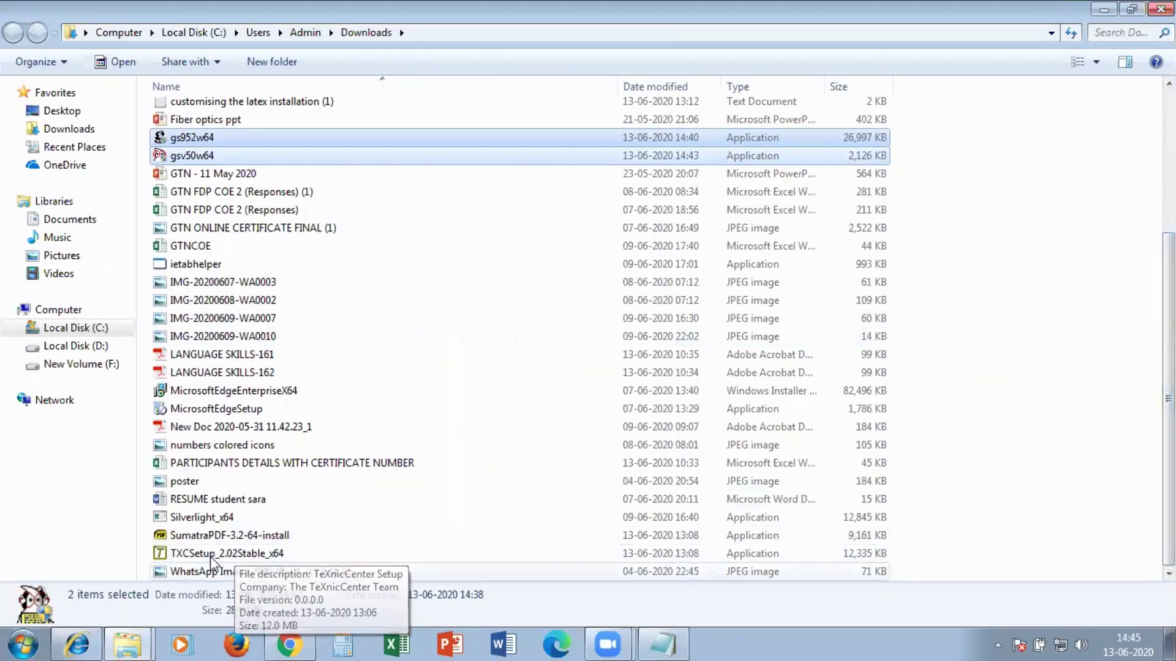
ctrl+click(248, 559)
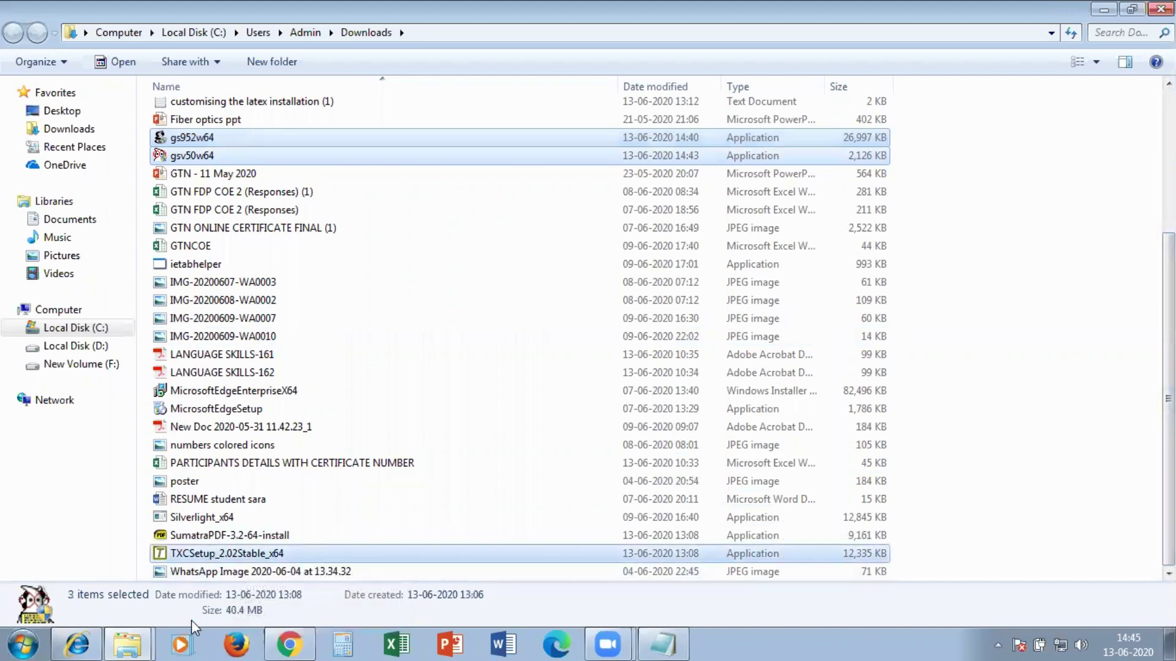
ctrl+click(200, 537)
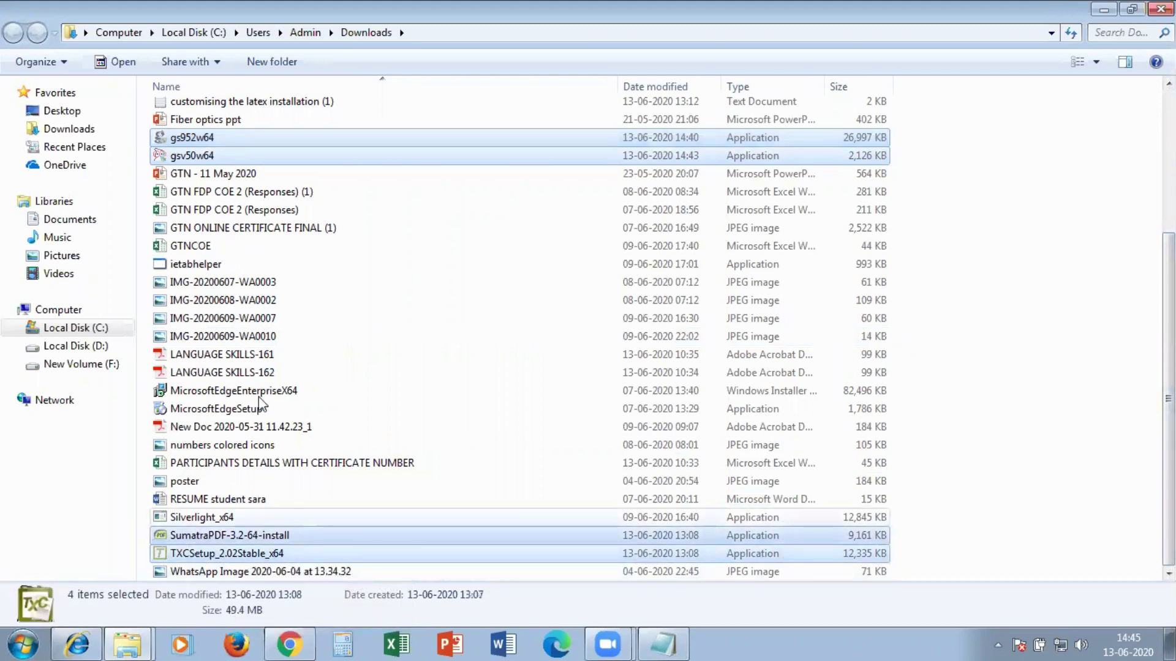
Paste the four installers into the "Latex inatallation" folder of the Documents library.
click(64, 222)
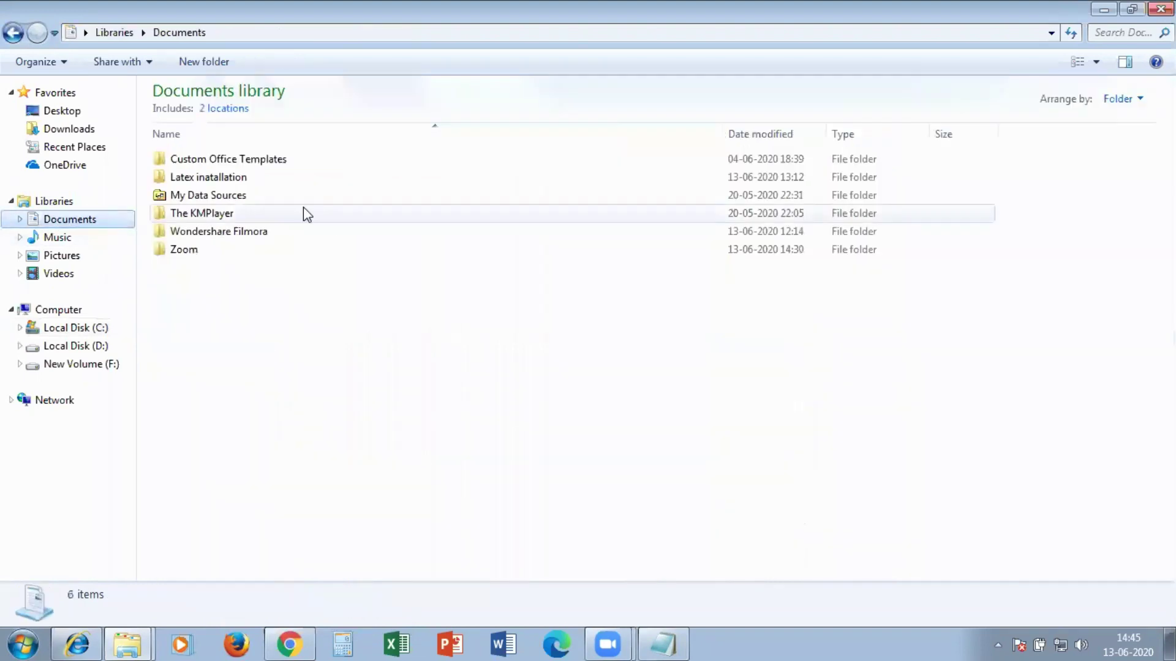
double_click(239, 179)
right_click(326, 328)
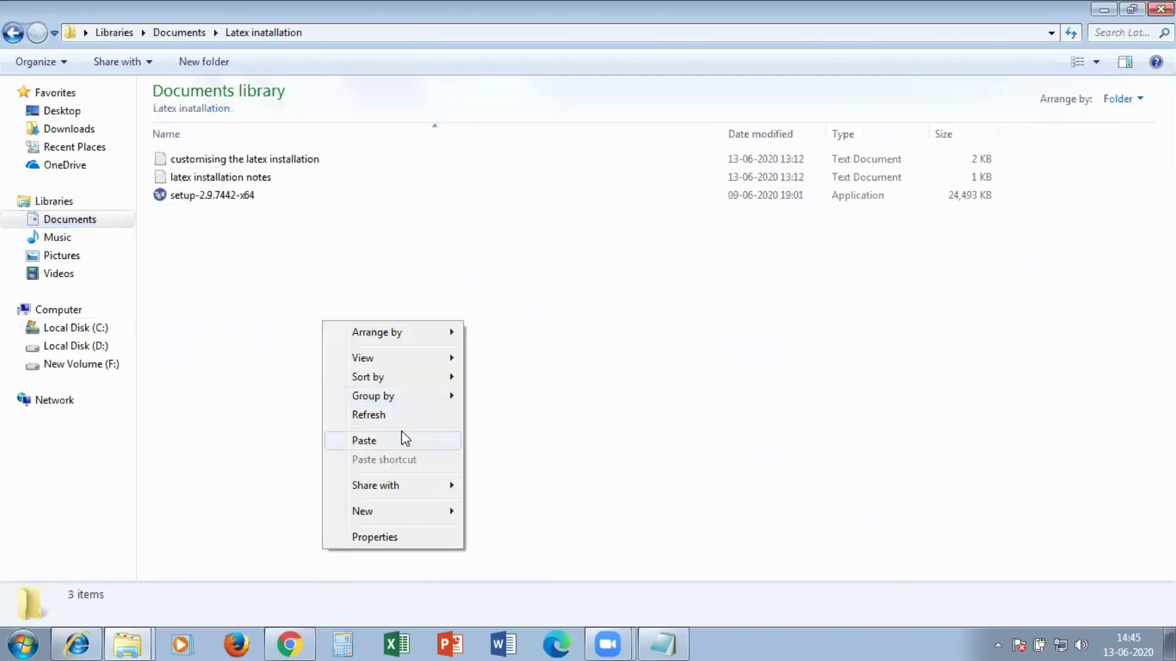
click(376, 440)
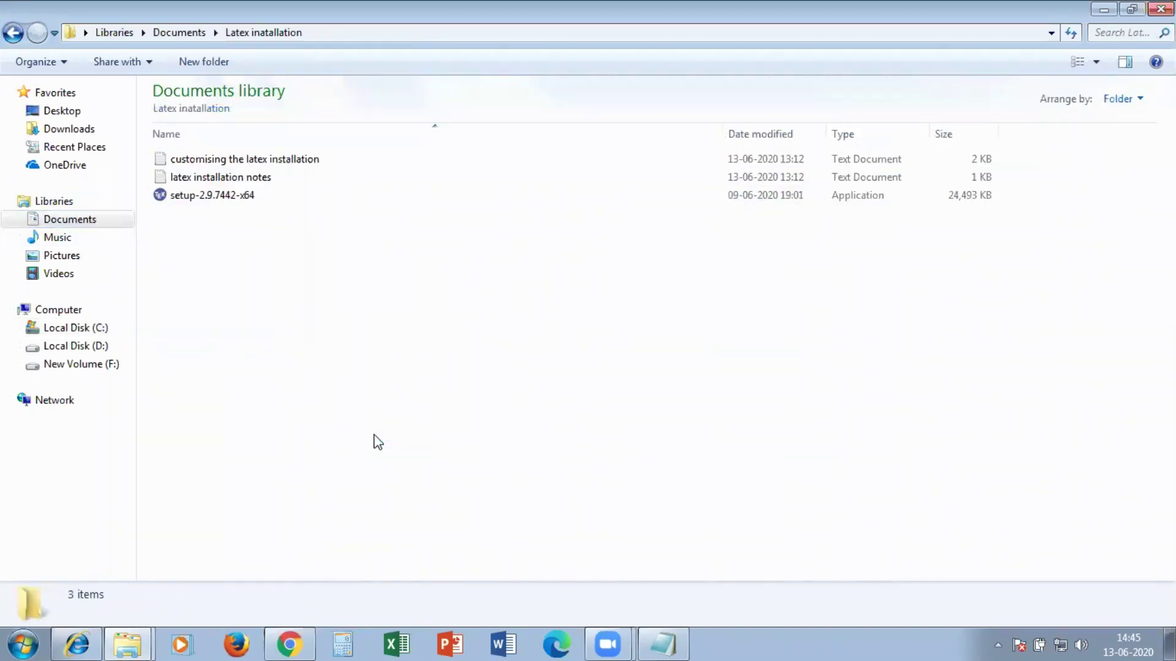
click(336, 423)
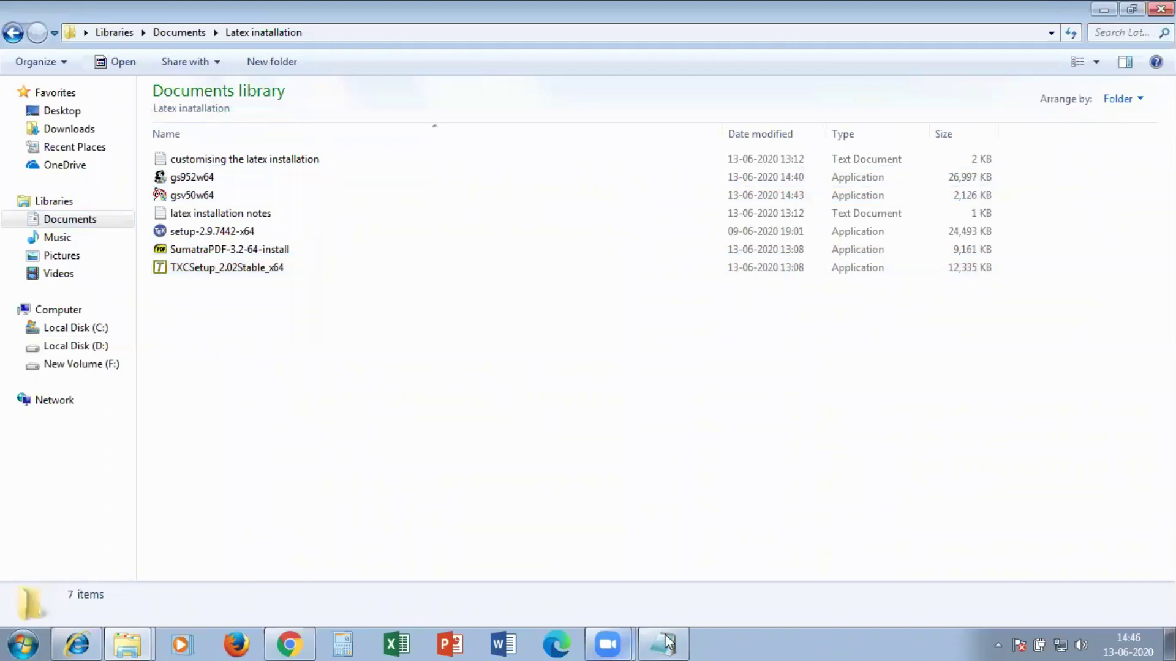
Check the installation order in the LaTeX notes, minimize them and launch the gs952w64 installer.
click(663, 645)
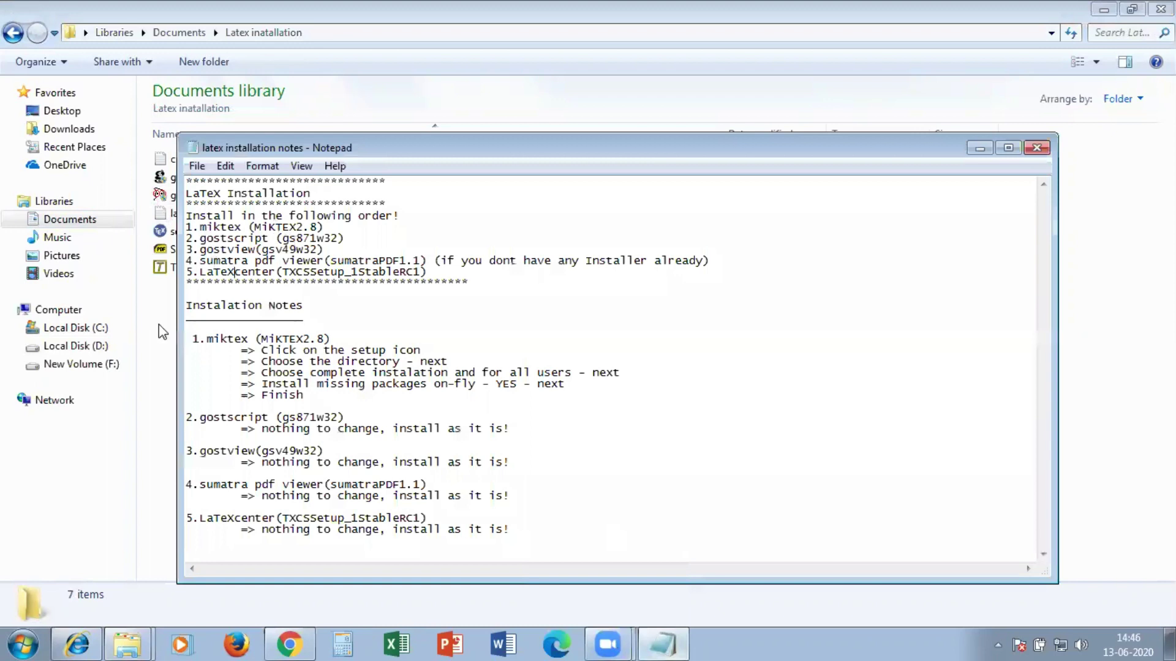
key(super+Down)
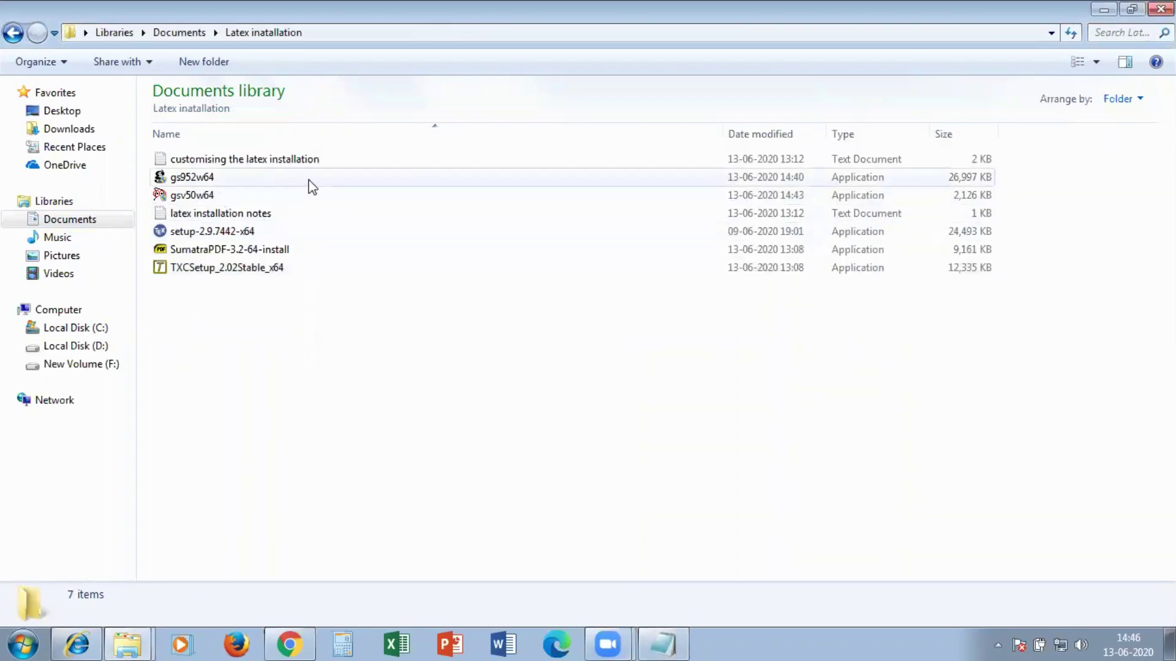
click(222, 181)
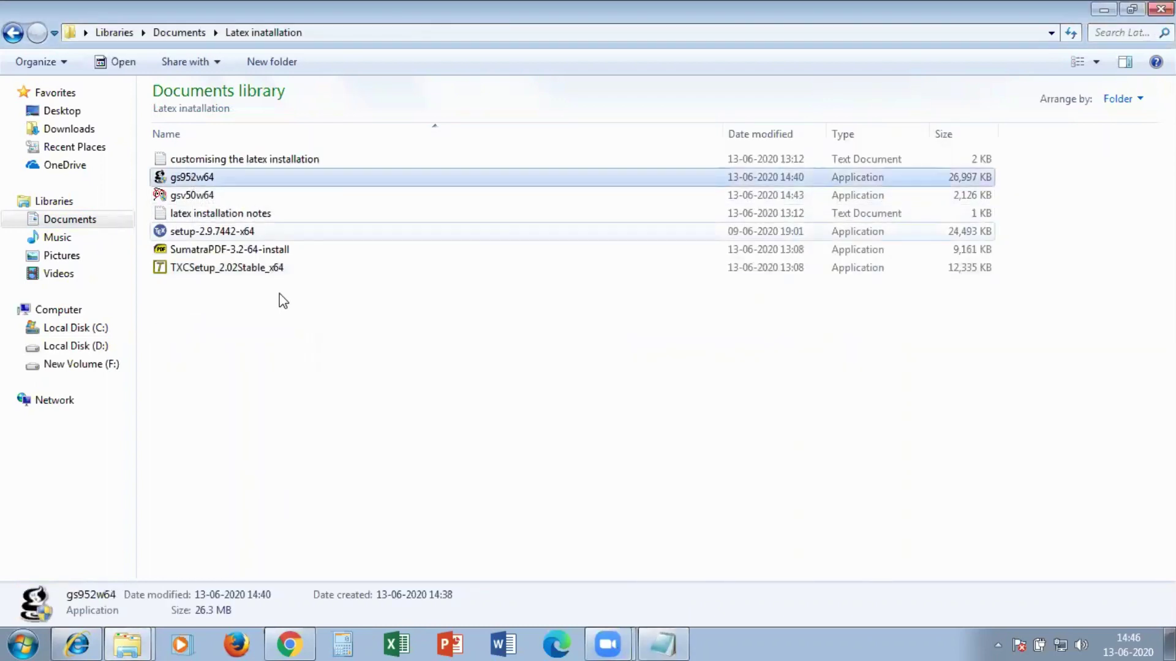
double_click(191, 177)
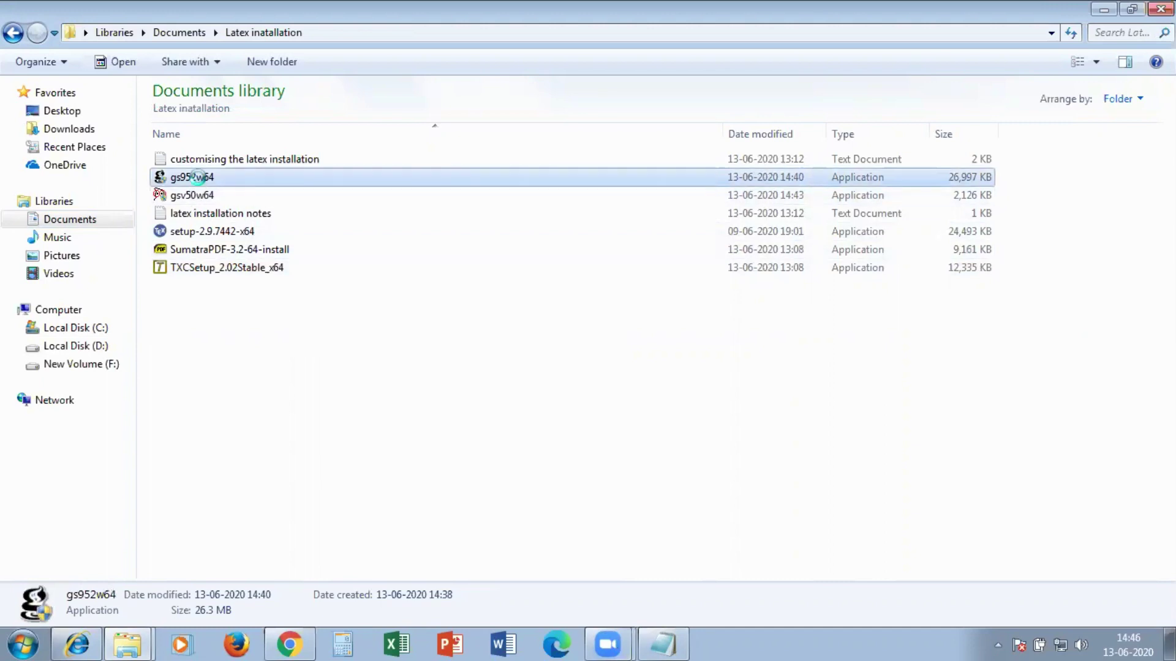
right_click(196, 177)
click(260, 169)
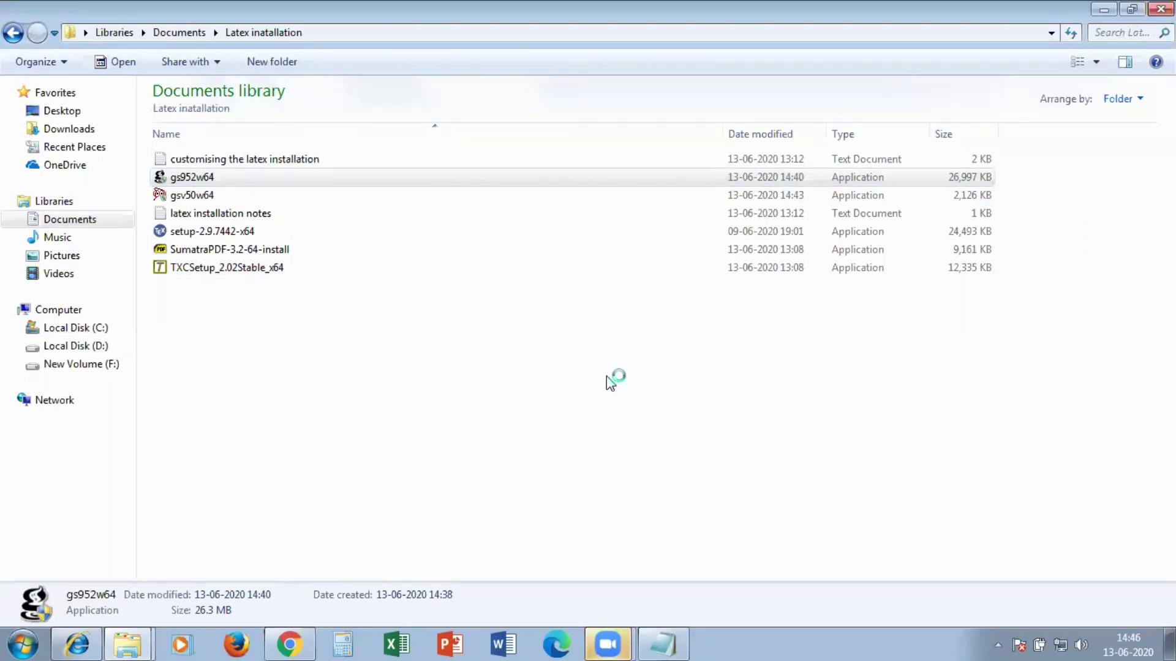
Accept the Ghostscript license, install into C:\Program Files\gs\gs9.52 and show the installation details.
click(684, 461)
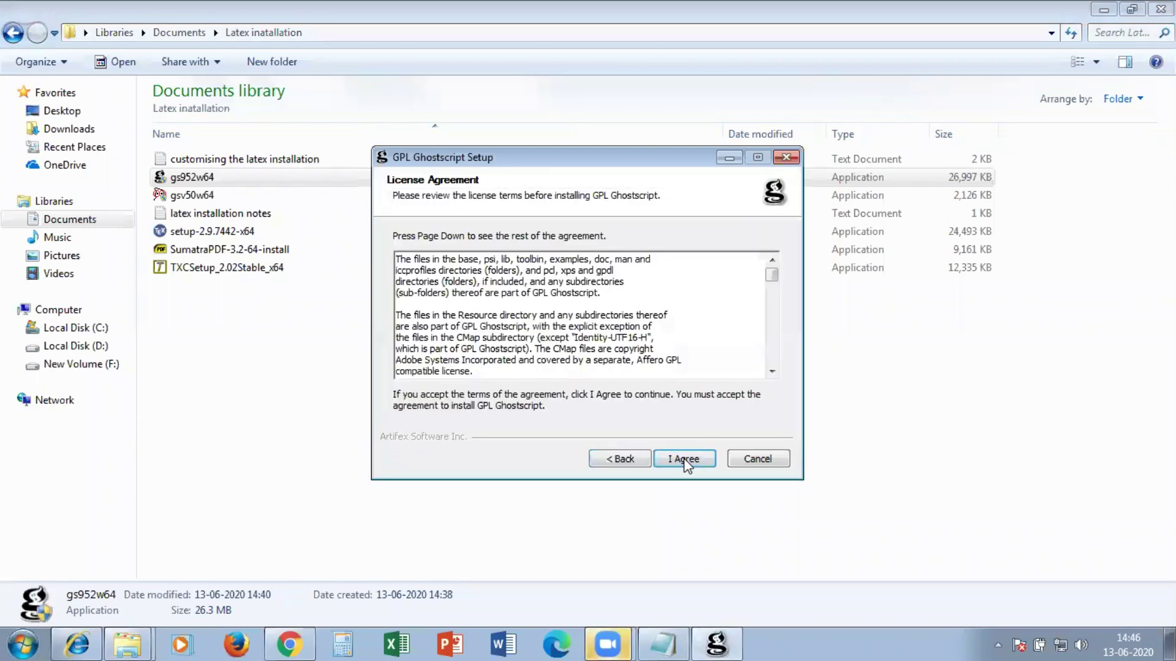
click(684, 460)
click(685, 460)
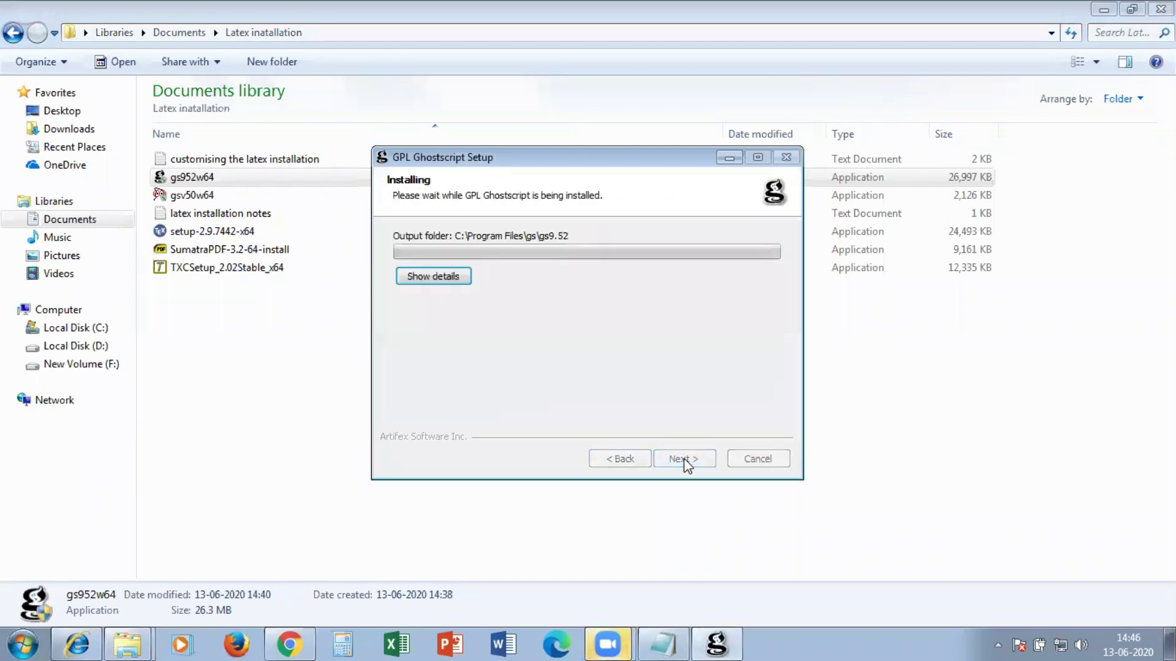
click(453, 279)
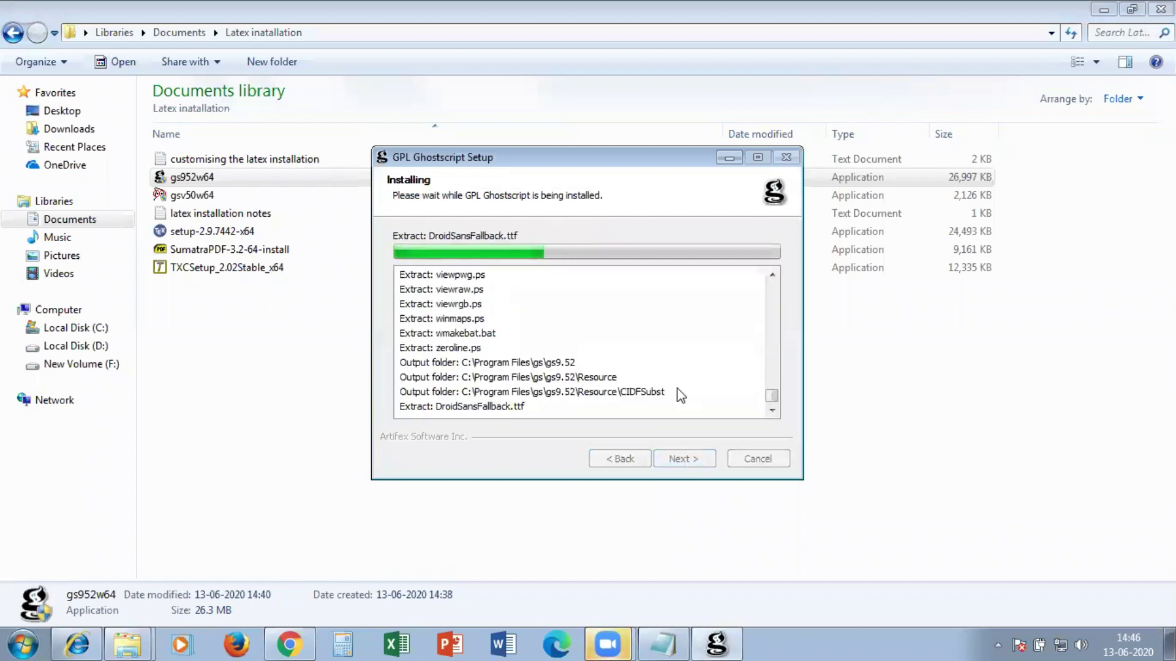
Look over the LaTeX installation notes and return to the folder with the installers.
click(665, 643)
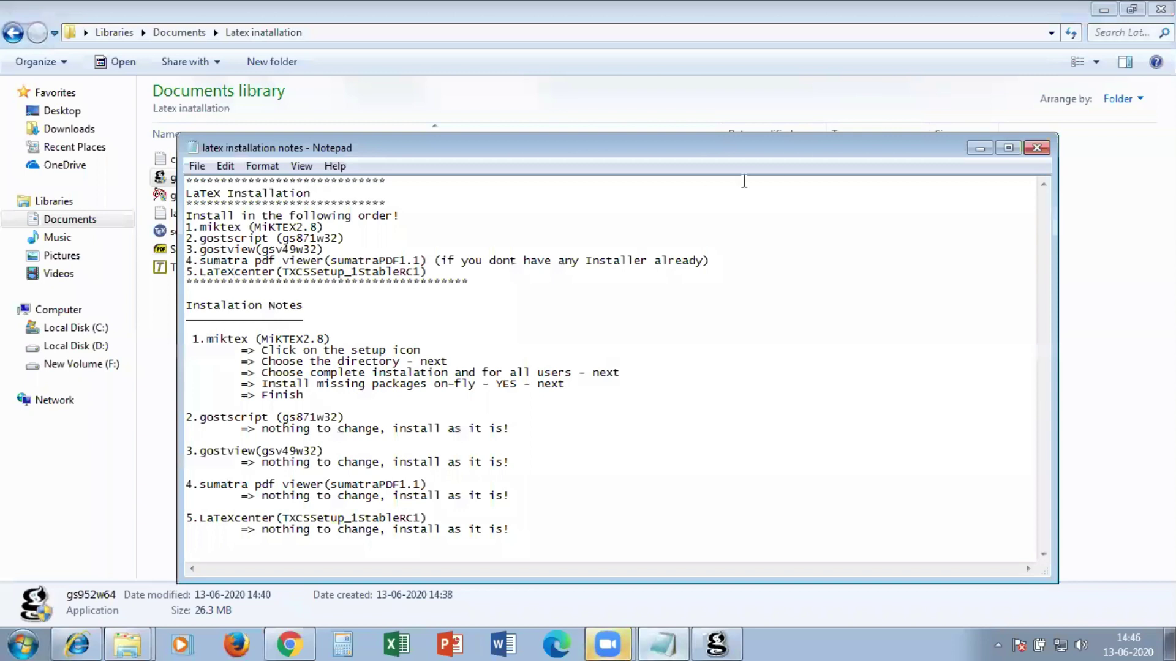
click(1071, 197)
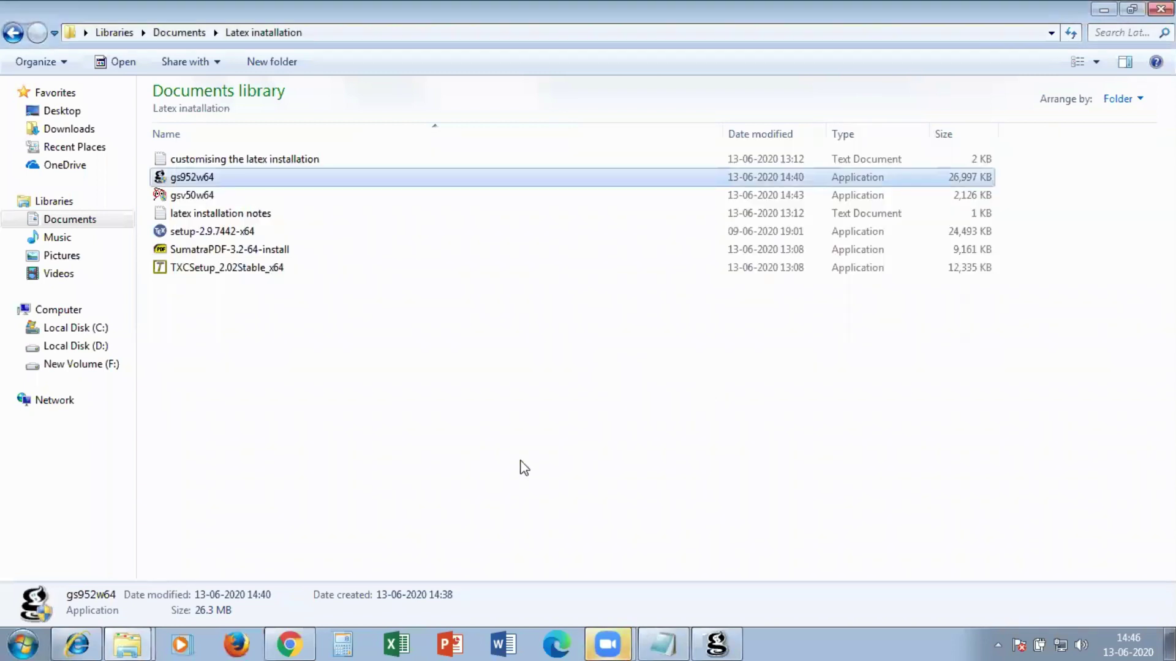
click(520, 468)
Turn off Show Readme, finish the GPL Ghostscript setup and minimize the Internet Explorer window.
click(716, 643)
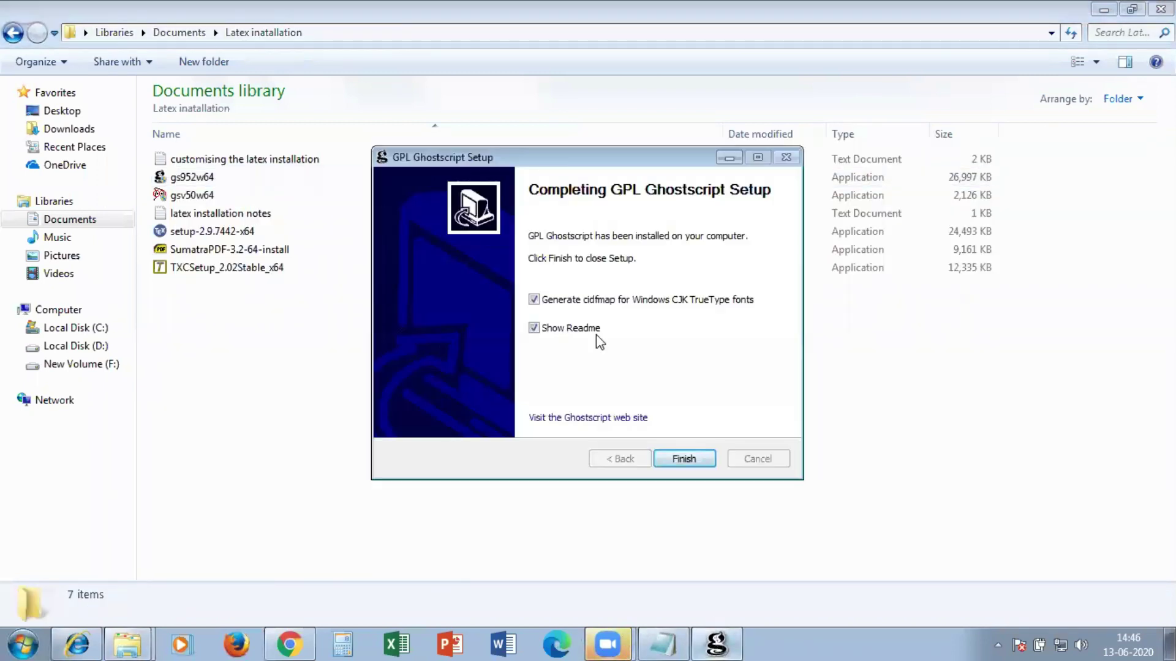
click(533, 326)
click(684, 460)
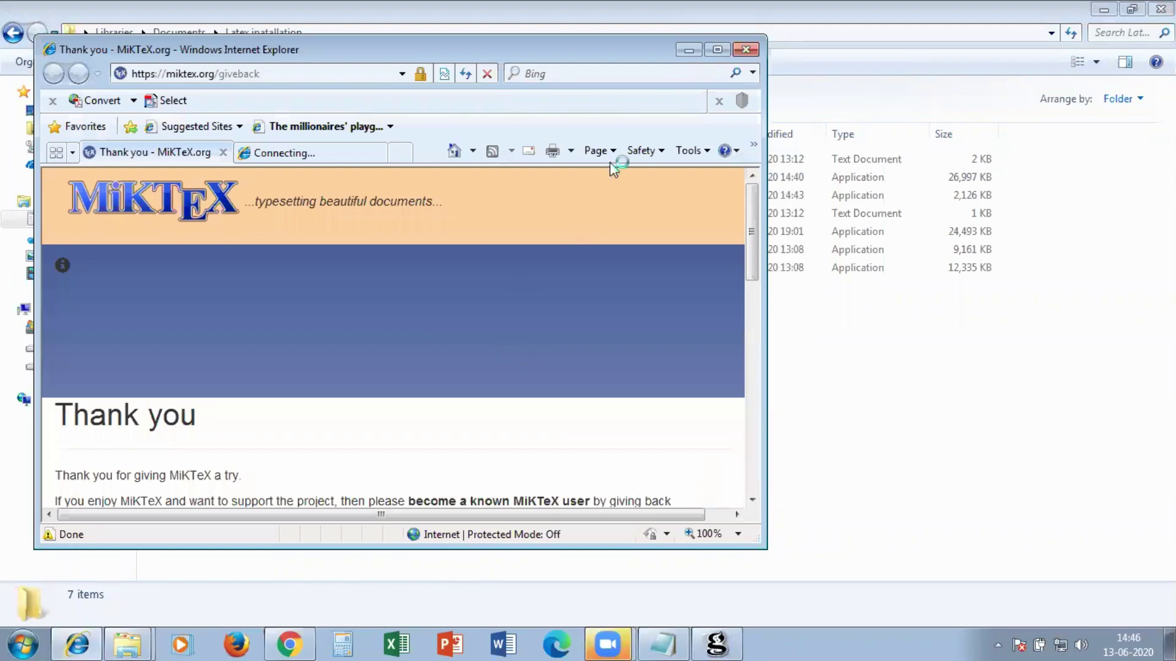
click(688, 48)
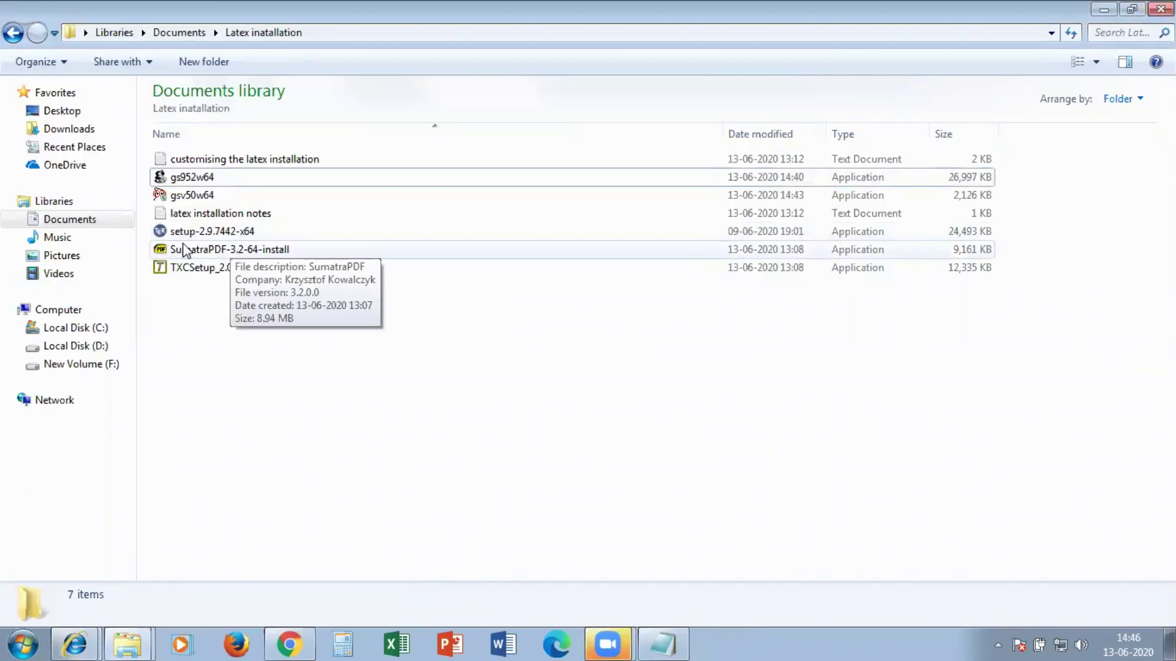
Run the gsv50w64 installer as administrator and advance the GSview setup to the file association options.
click(189, 196)
right_click(190, 200)
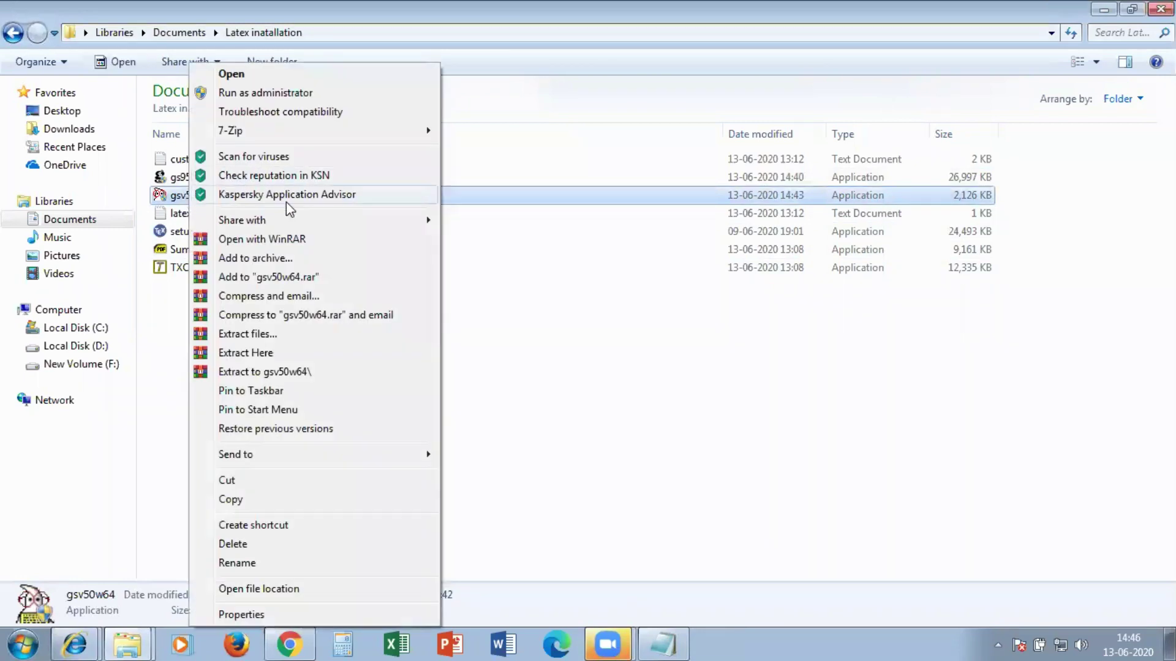
click(263, 93)
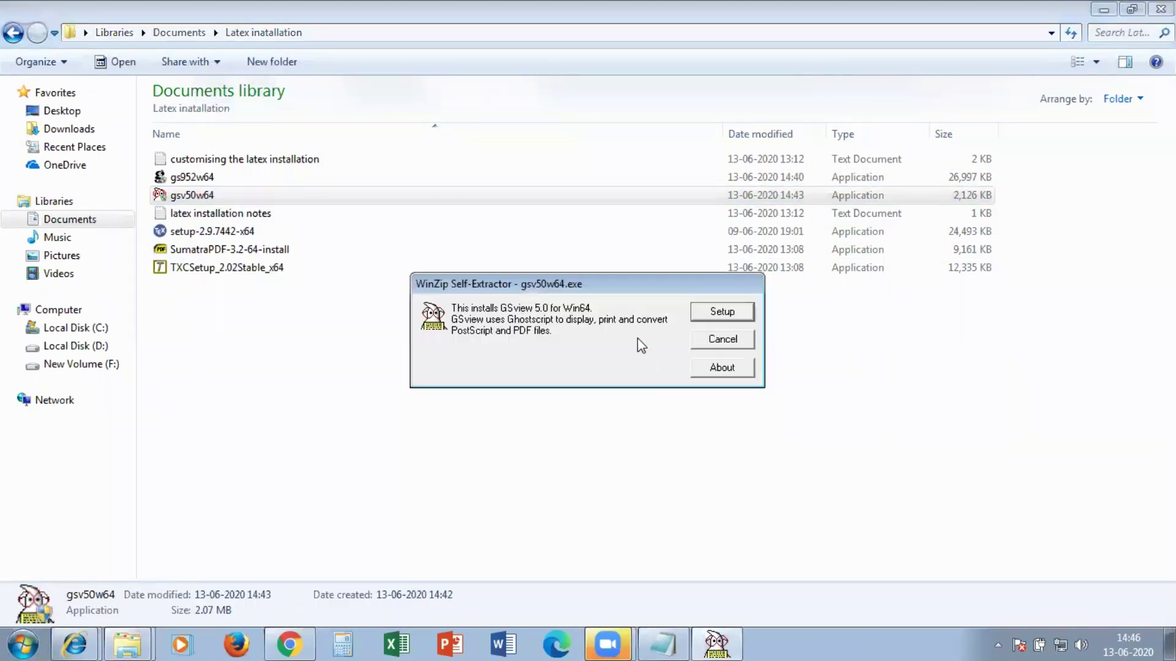
click(729, 311)
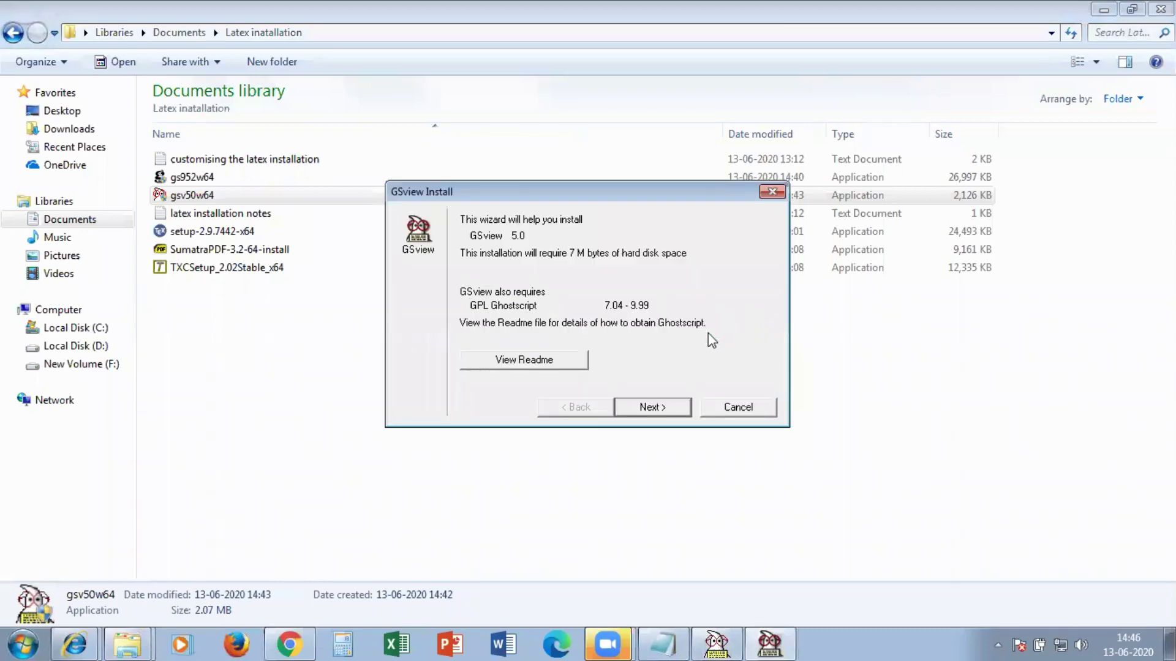
click(648, 408)
click(648, 408)
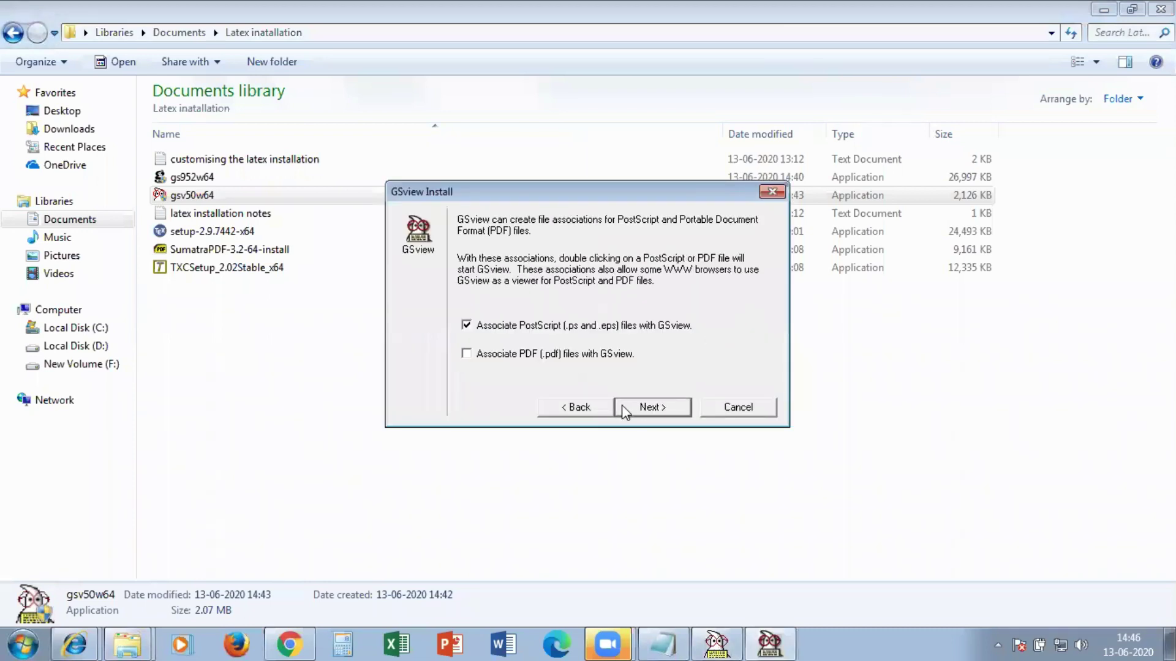
Install GSview into C:\Program Files\Ghostgum with only PostScript files associated, and exit the installer.
click(506, 359)
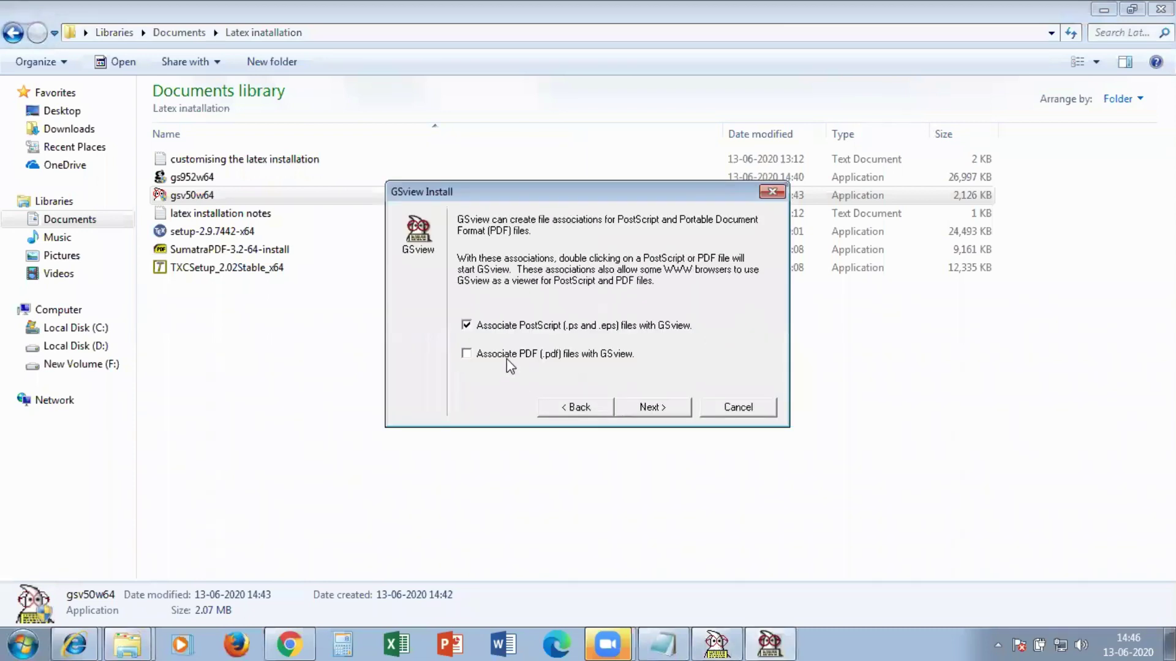
click(660, 413)
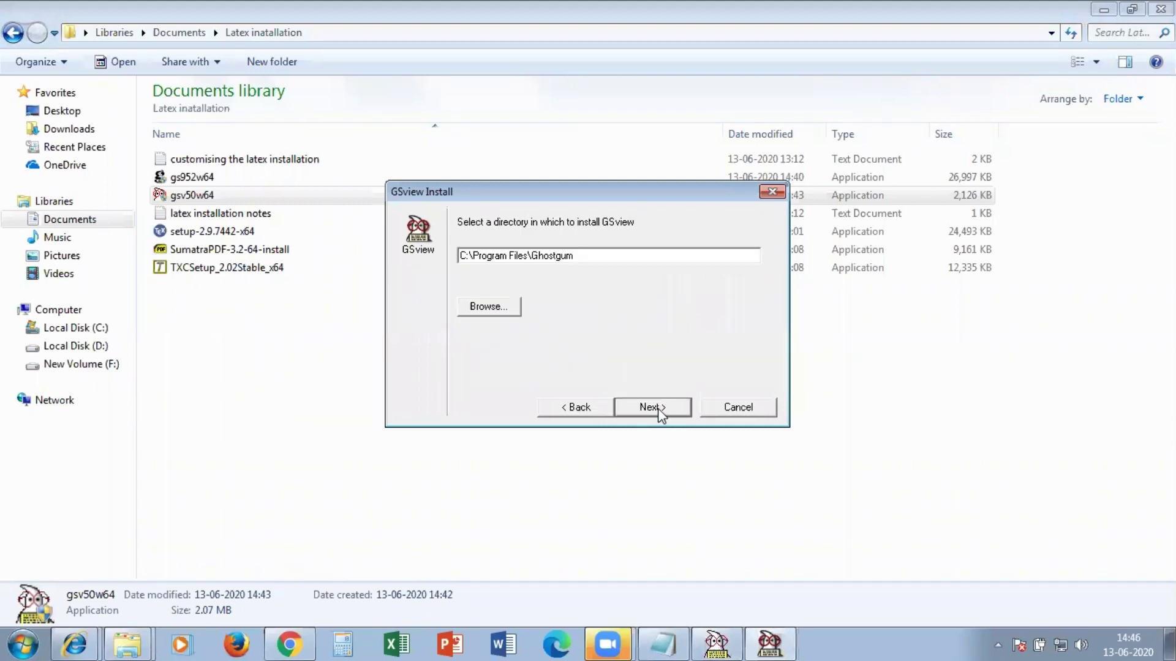
click(660, 410)
click(660, 409)
click(651, 408)
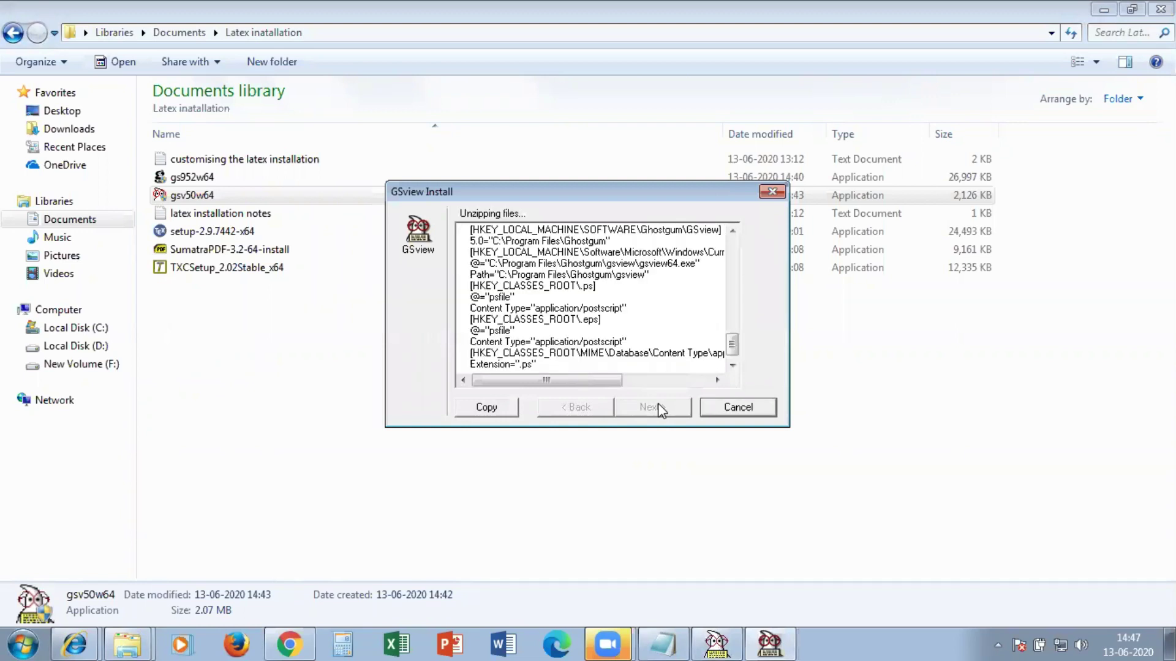
click(658, 407)
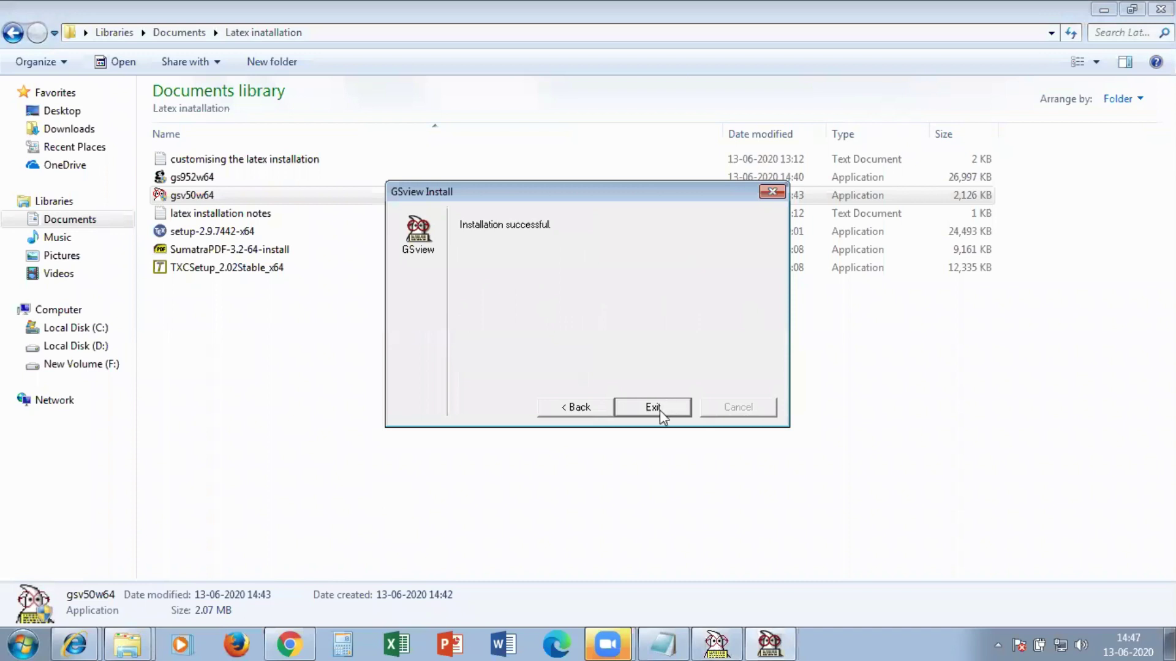
click(660, 409)
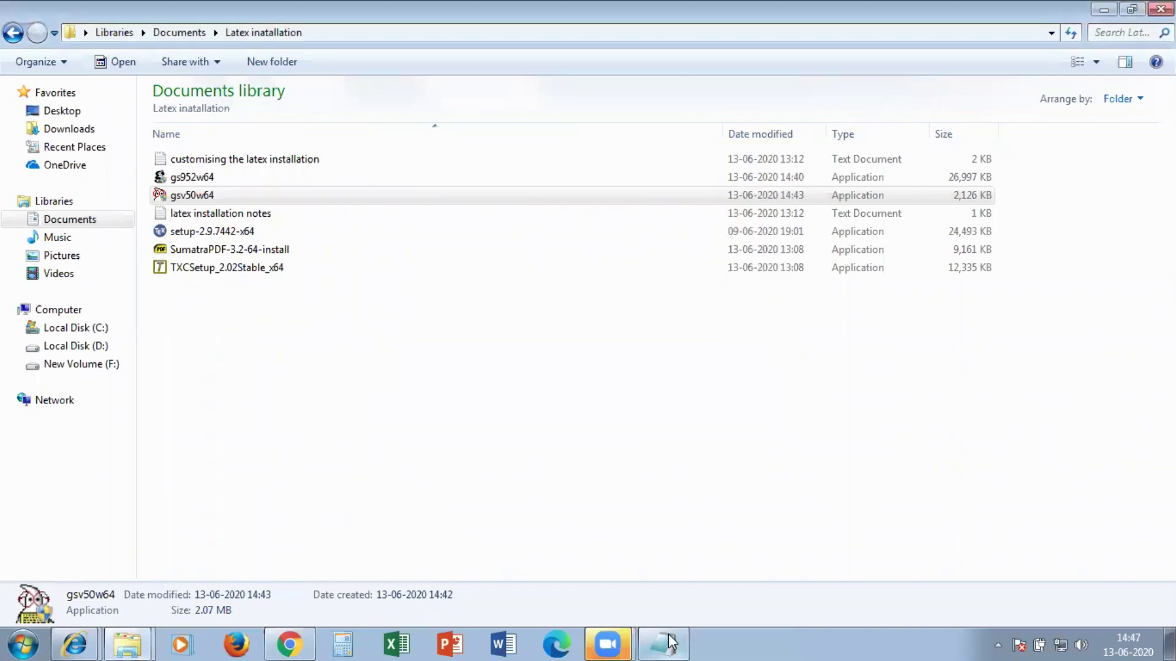
Check the next entry in the LaTeX installation notes, minimize them and launch the SumatraPDF-3.2-64-install installer.
click(667, 643)
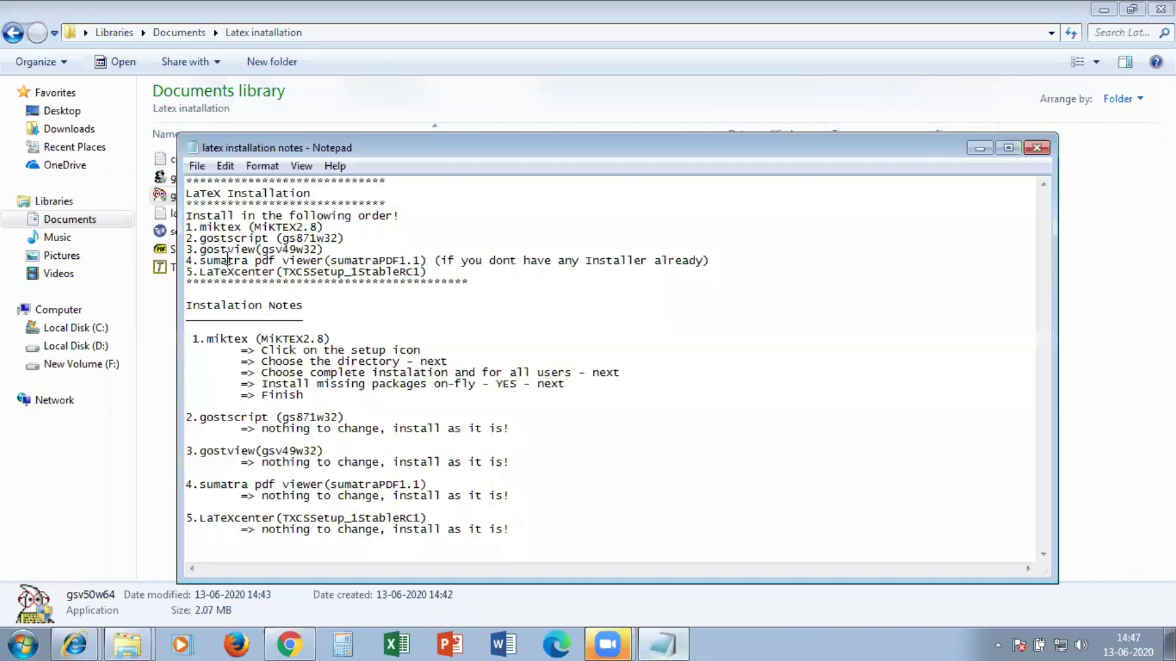
click(978, 150)
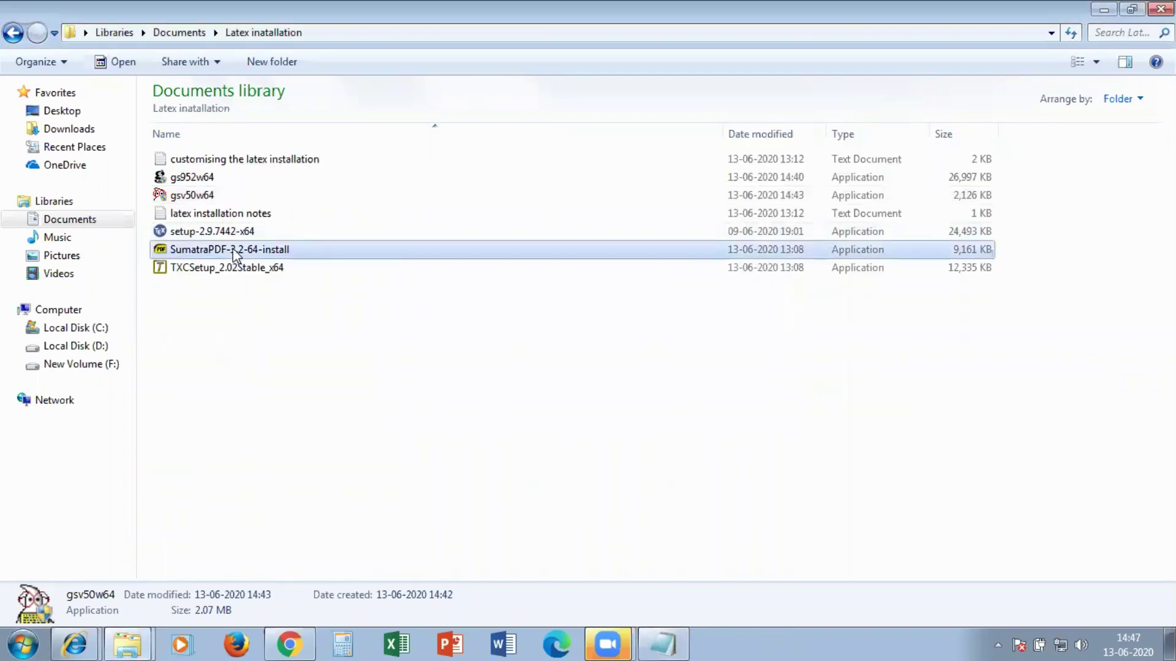
right_click(236, 255)
click(309, 127)
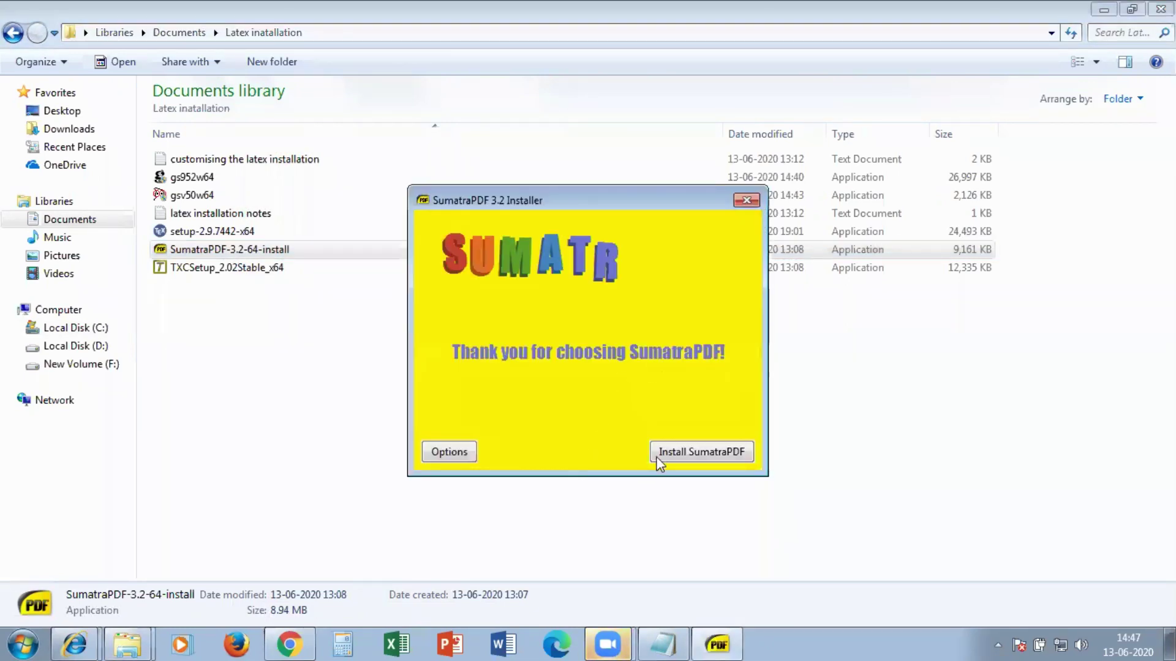
Install SumatraPDF 3.2 and start the program from the finished installer.
click(660, 456)
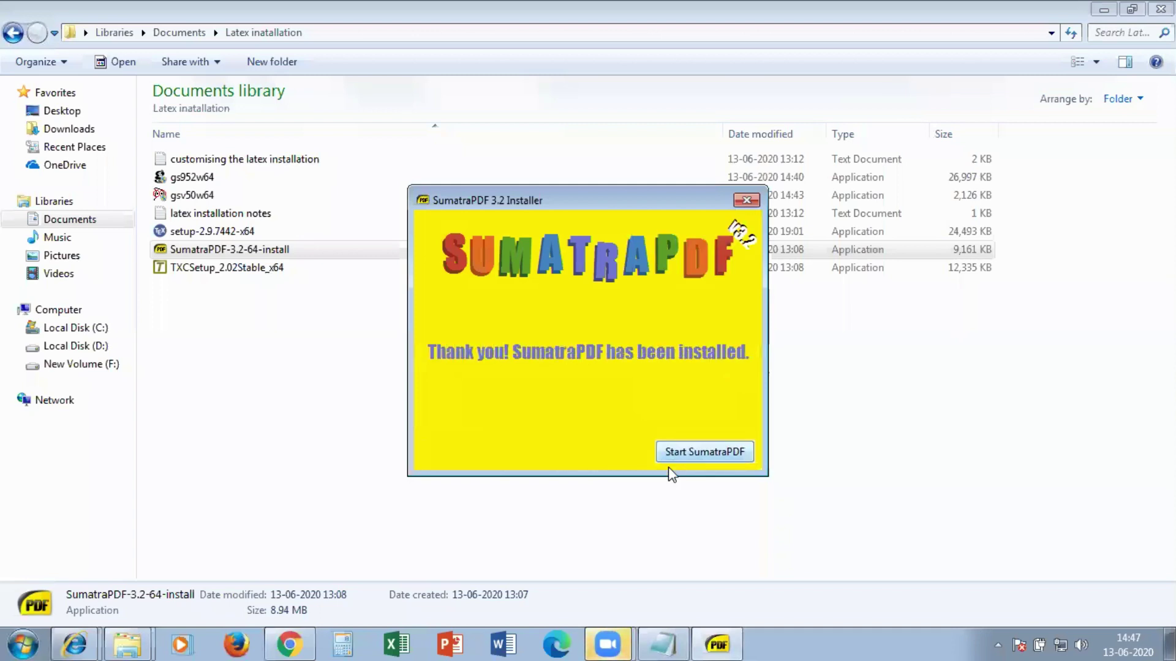
click(698, 453)
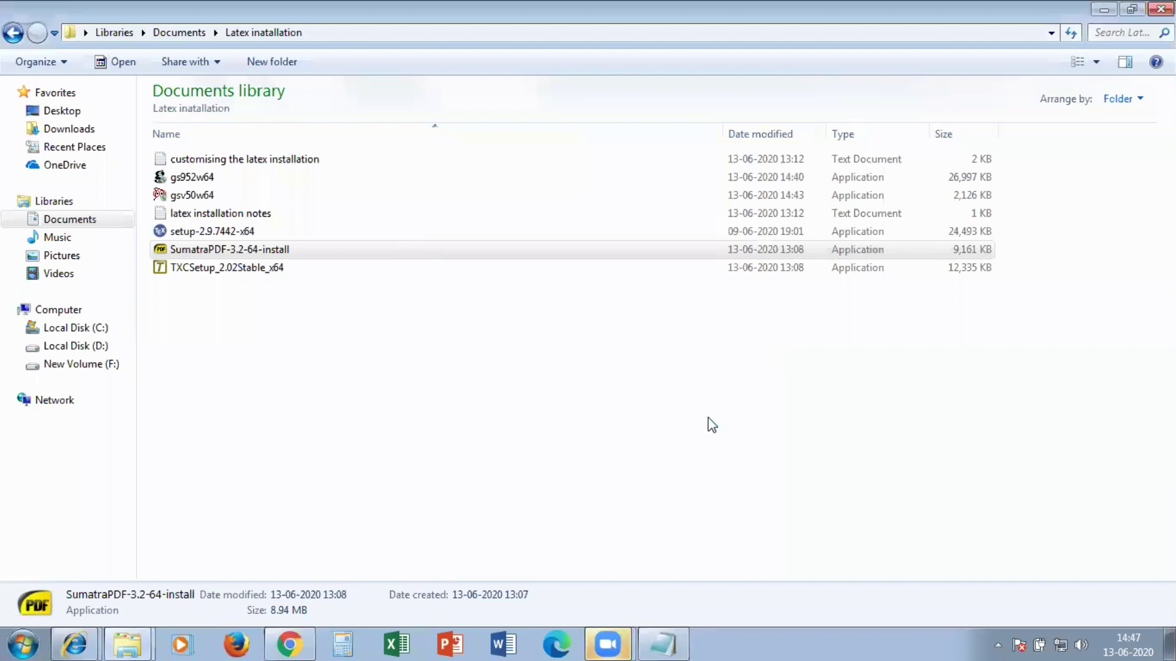
Check the entry that follows Sumatra PDF in the LaTeX installation notes, and minimize the notes.
click(668, 644)
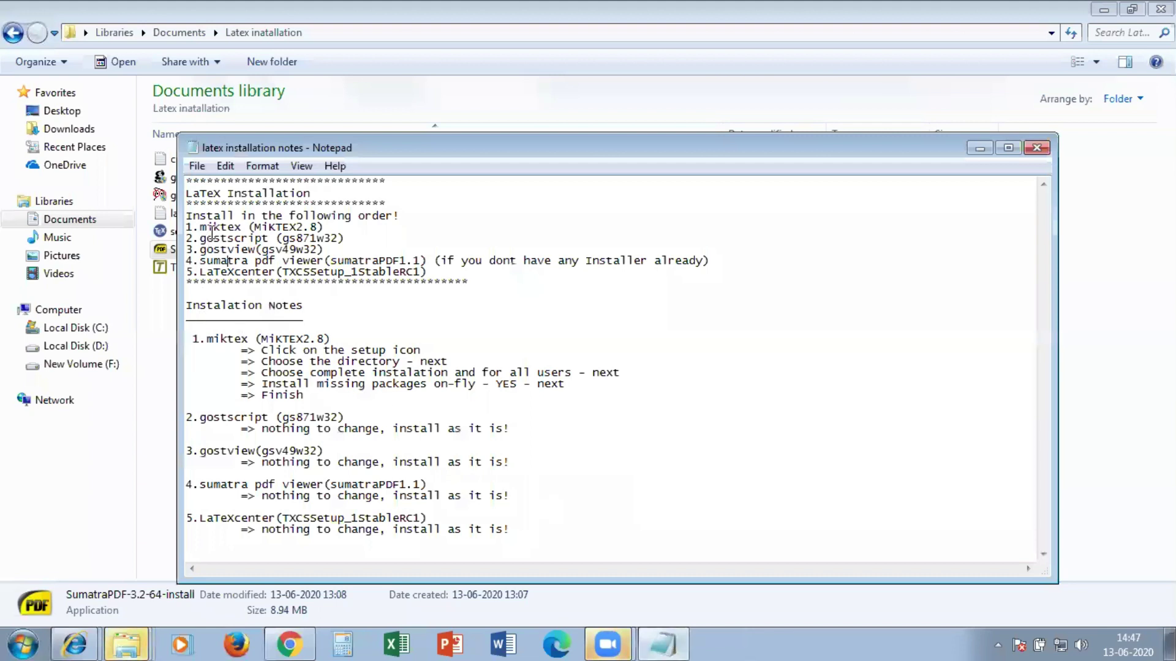
click(207, 228)
click(213, 260)
click(408, 274)
click(978, 148)
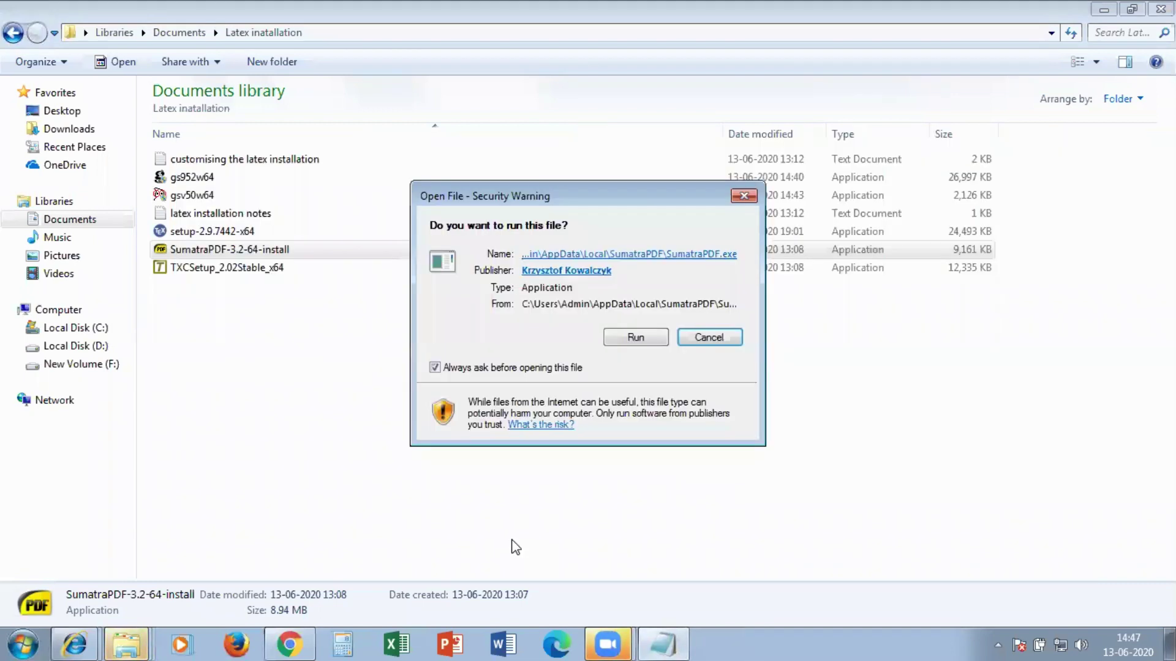
Allow SumatraPDF.exe to run at the security warning, and close its window.
click(632, 335)
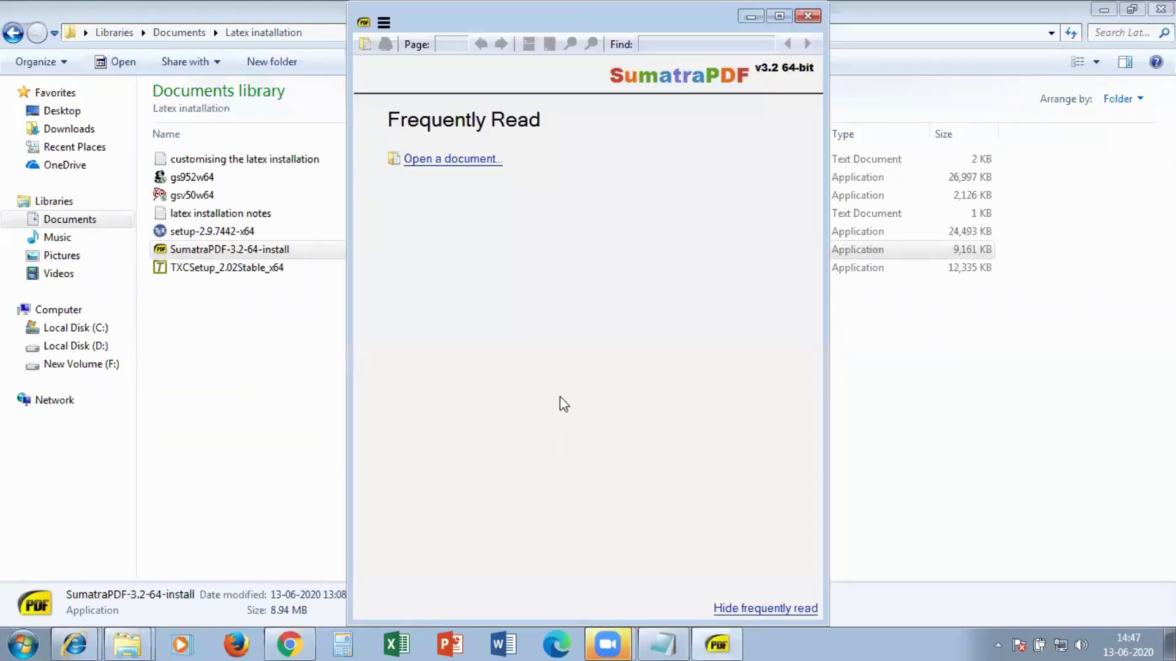
click(808, 15)
click(348, 383)
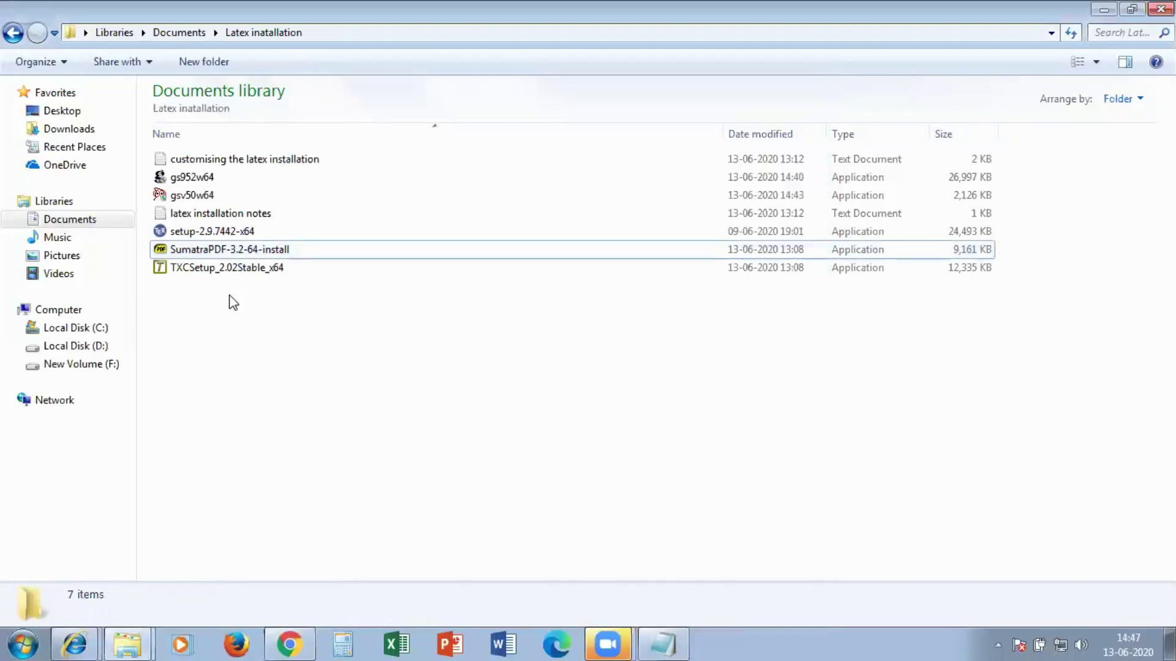
Run the TXCSetup_2.02Stable_x64 installer as administrator and accept the TeXnicCenter license agreement.
click(207, 271)
right_click(208, 273)
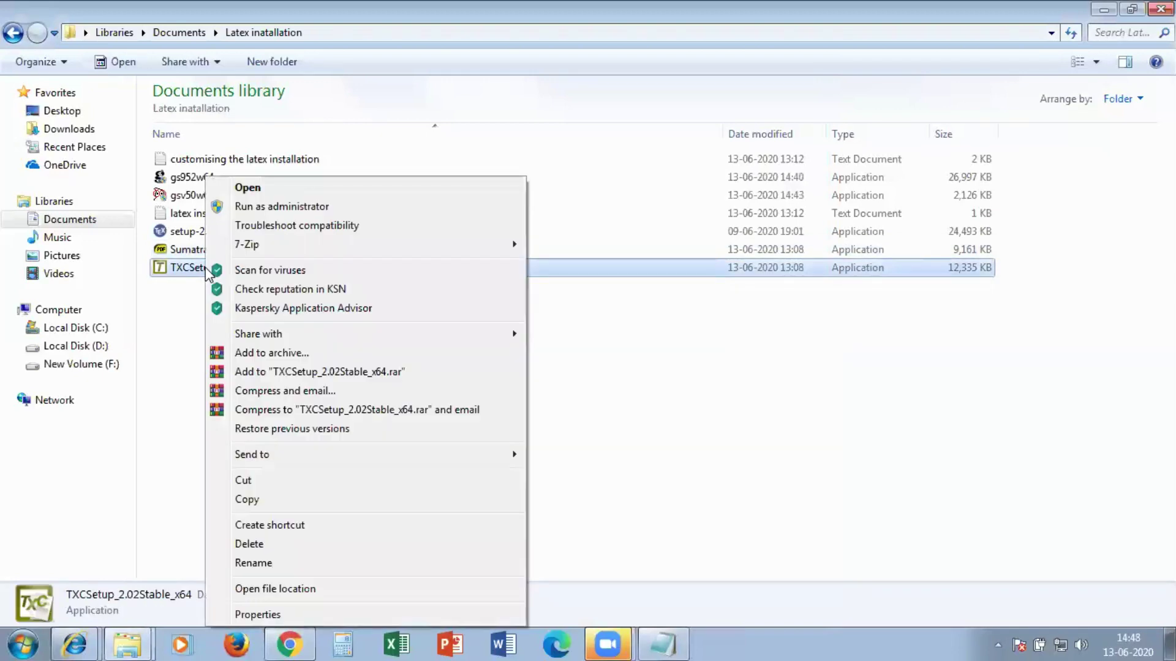
click(264, 208)
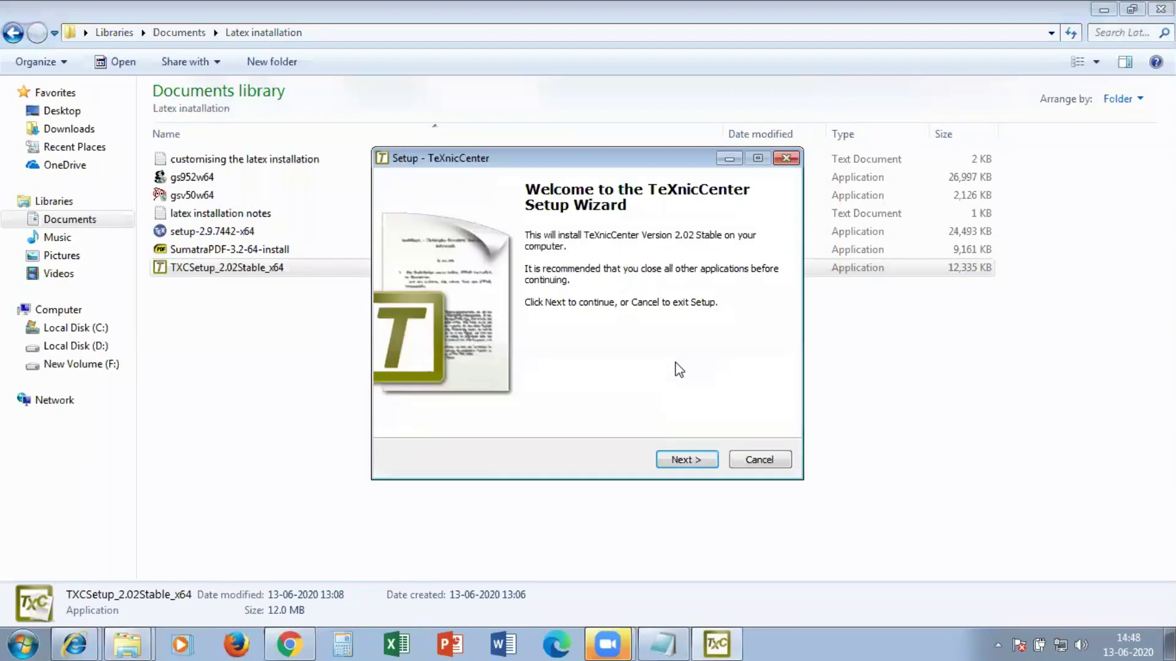
click(688, 460)
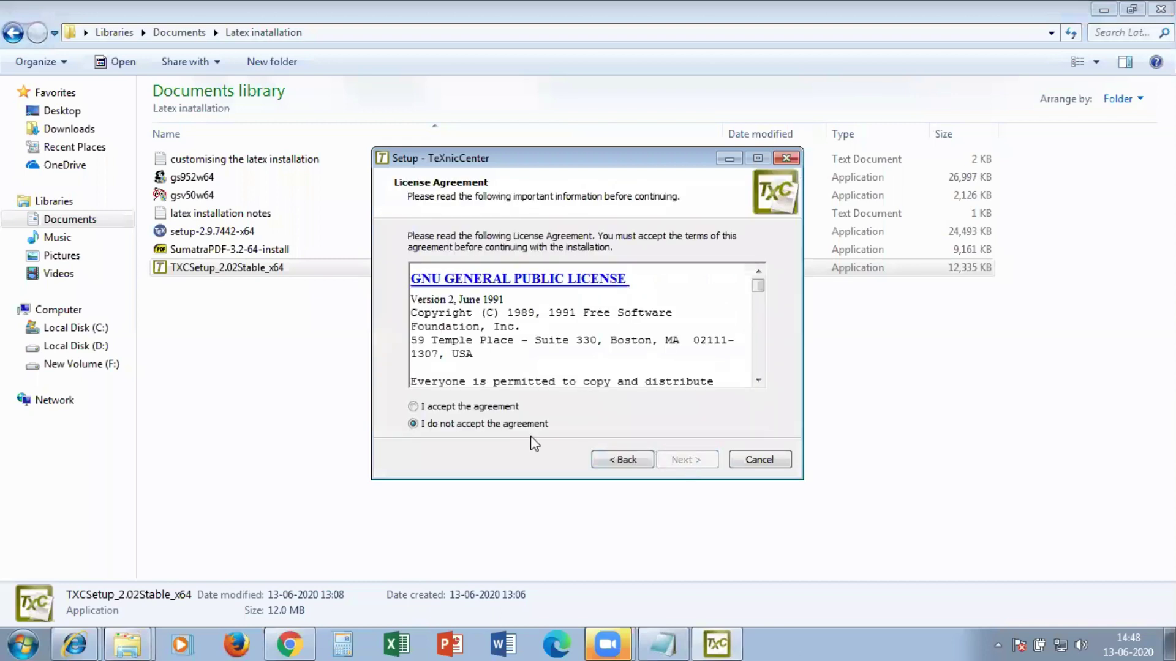
click(485, 407)
click(687, 460)
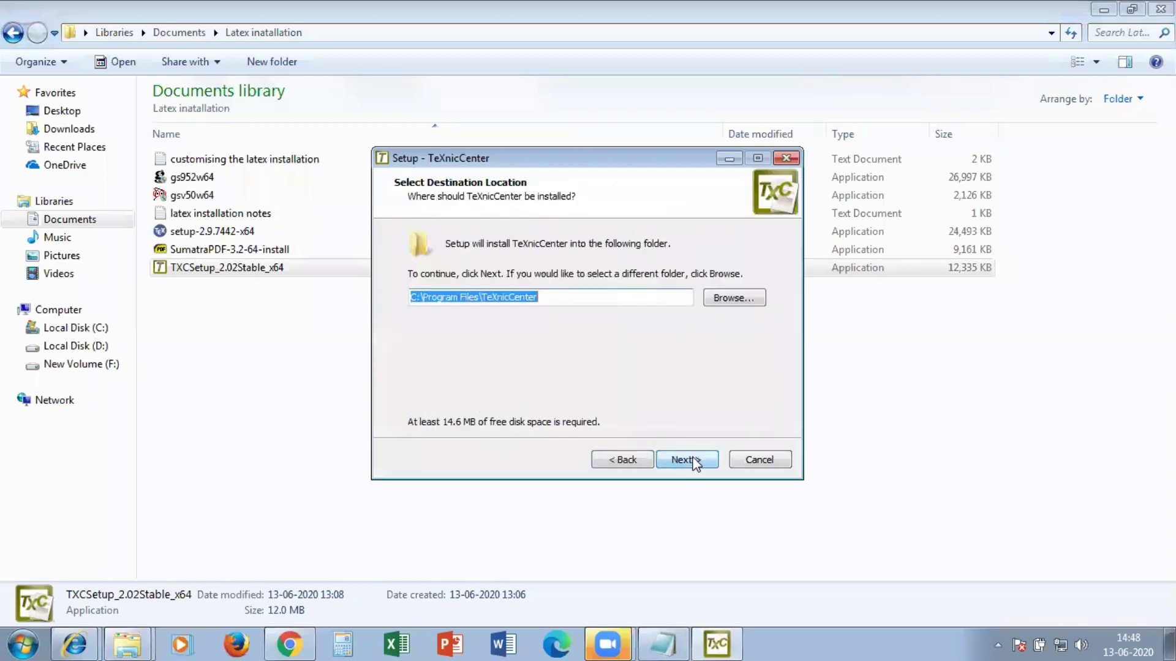
Install TeXnicCenter into C:\Program Files\TeXnicCenter with the Typical components and default tasks, and finish setup with Launch TeXnicCenter on.
click(693, 467)
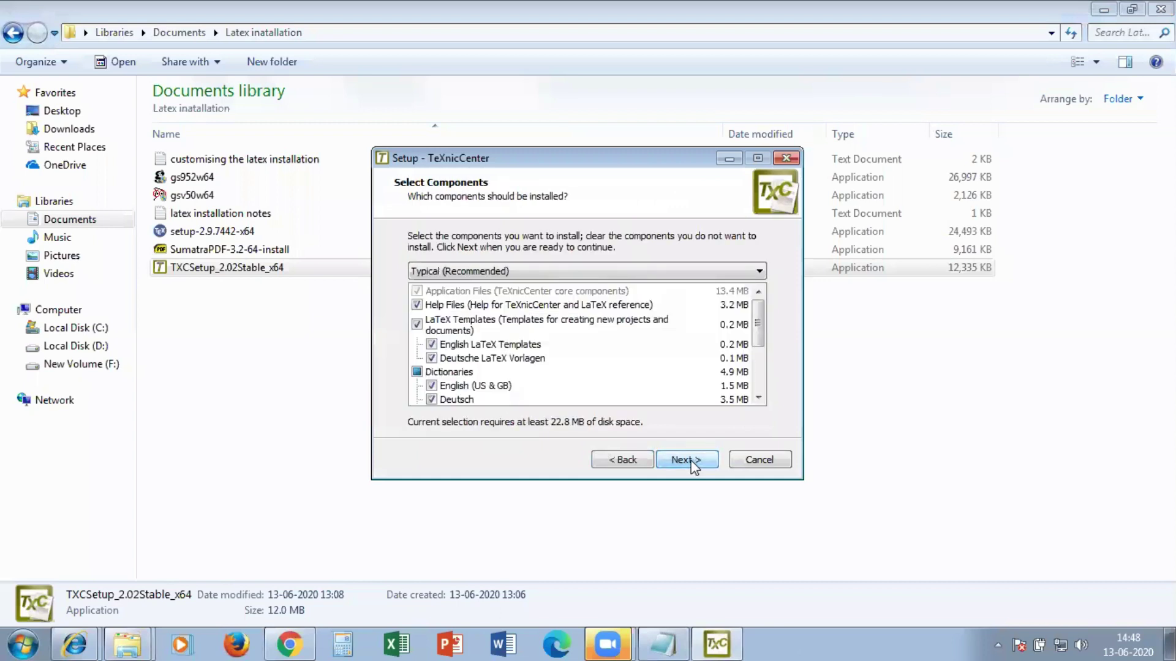
click(692, 468)
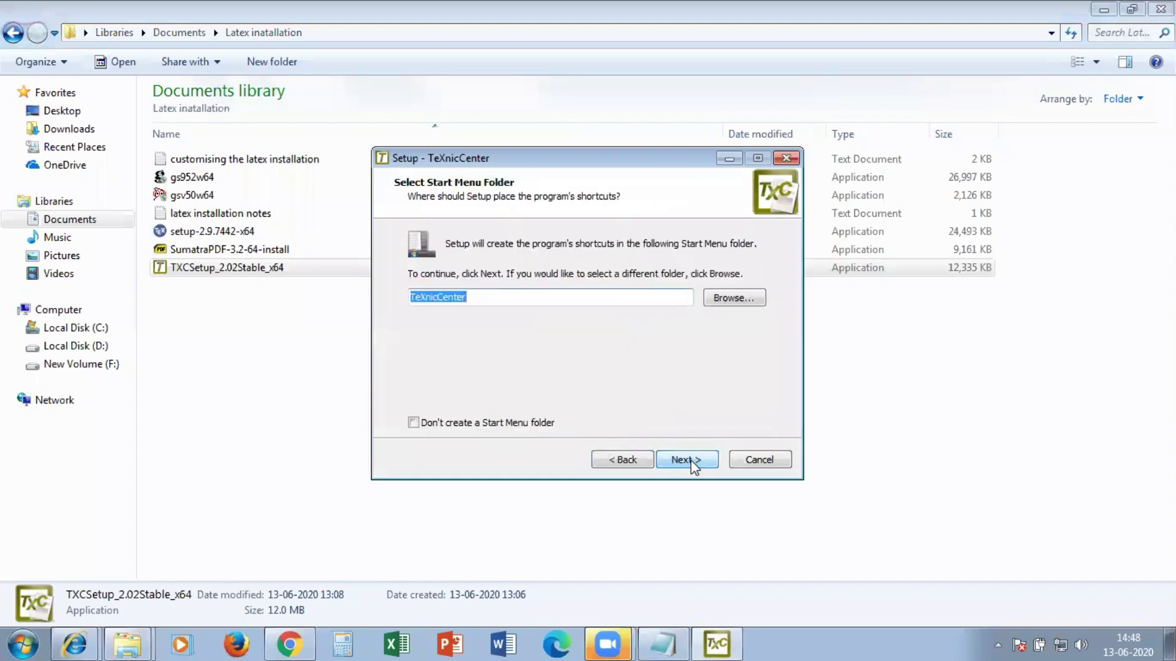
click(692, 468)
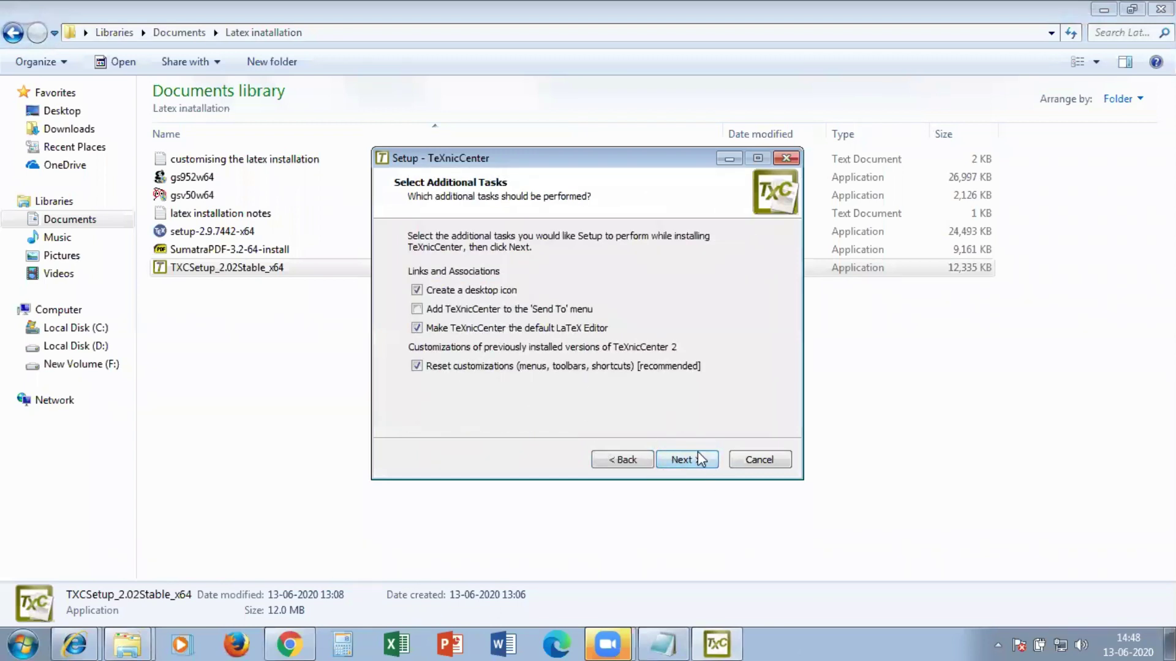
click(694, 463)
click(687, 460)
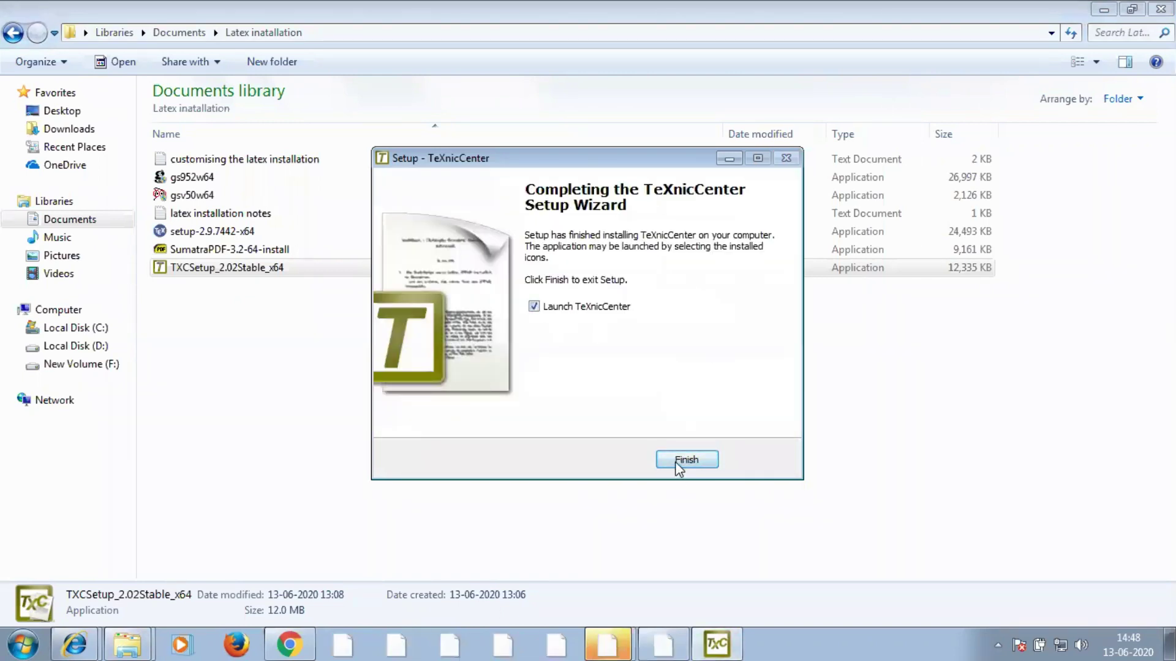
click(686, 460)
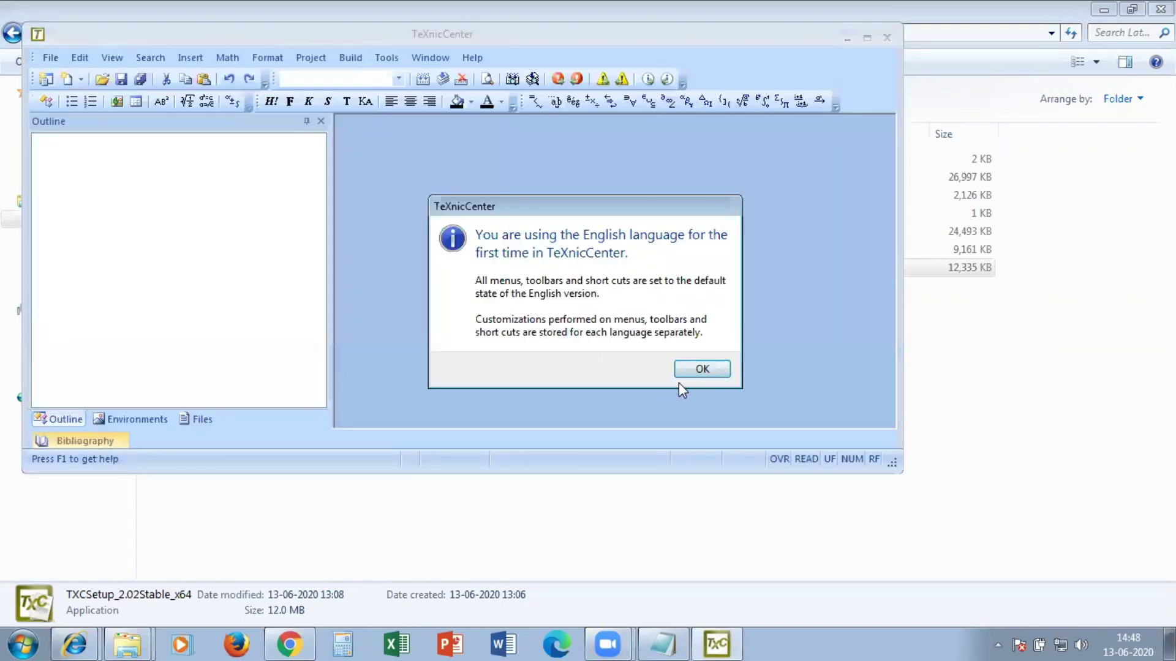
Dismiss the language notice and configure TeXnicCenter for use with MiKTeX, advancing the wizard to the PDF viewer path.
click(703, 369)
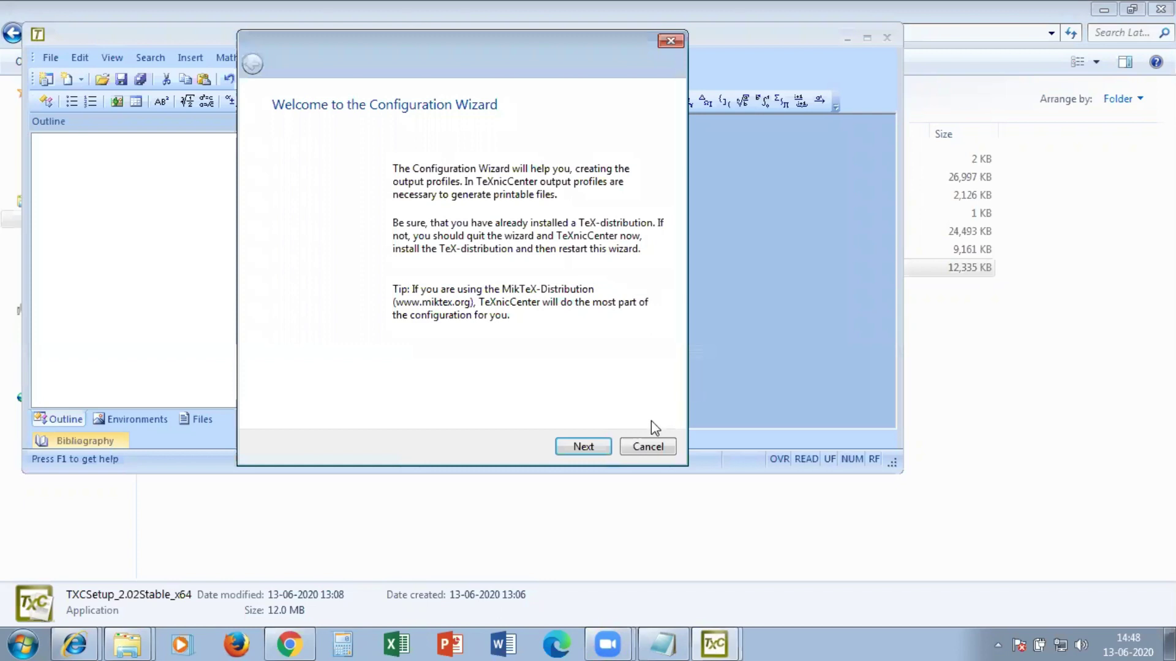
click(597, 447)
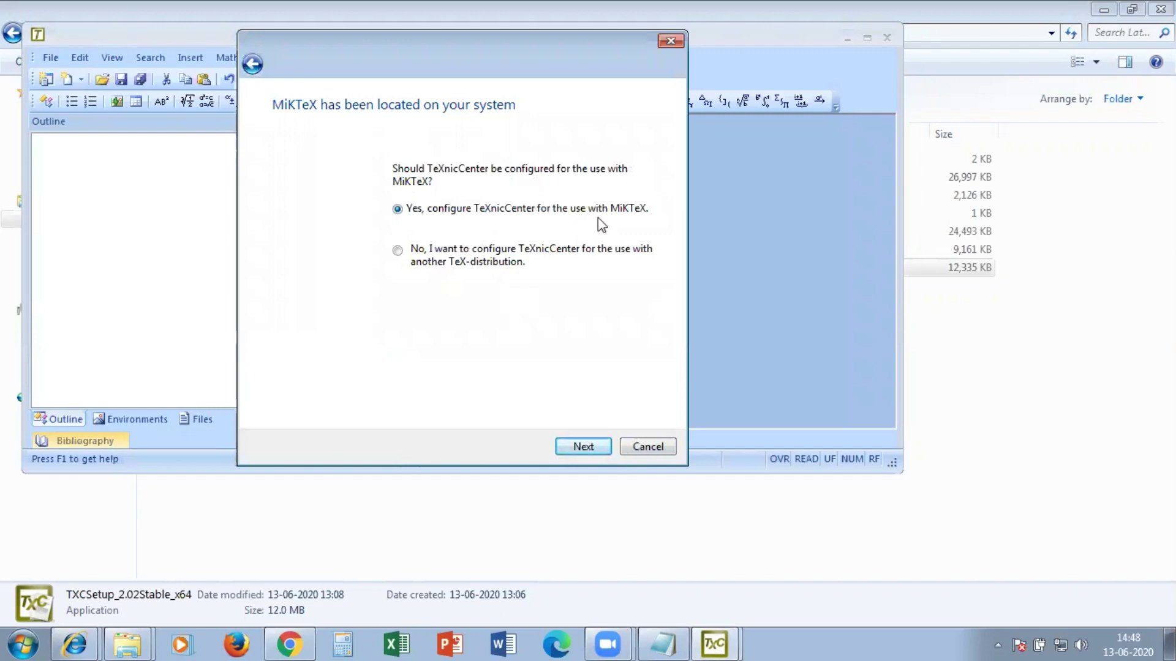
click(584, 447)
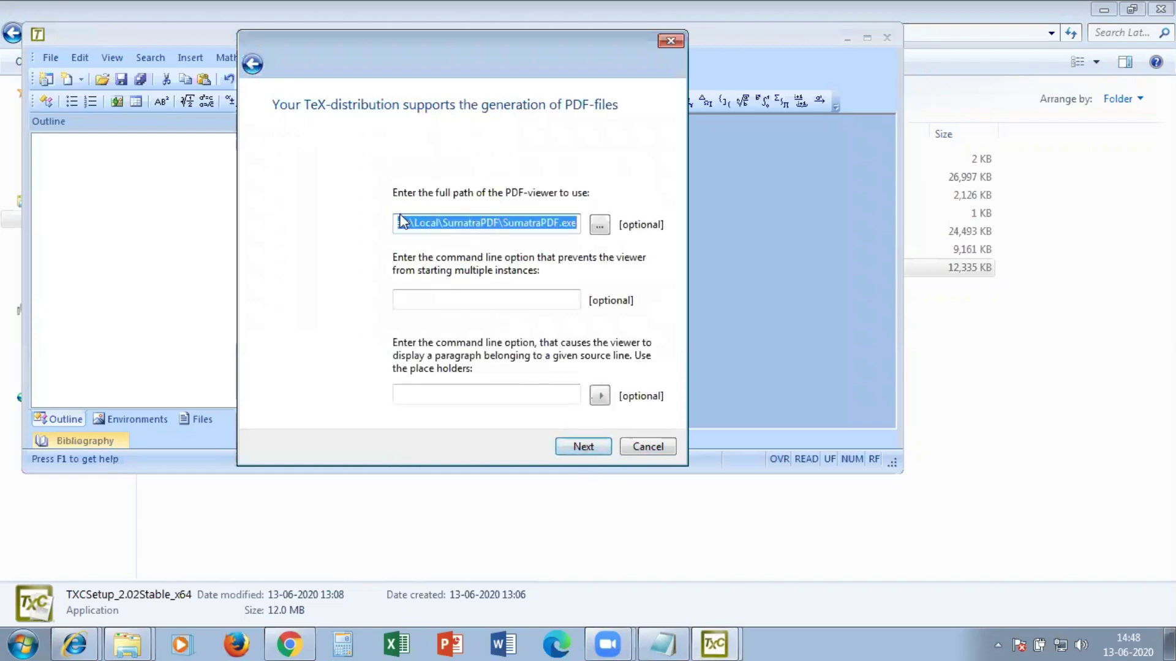
click(522, 221)
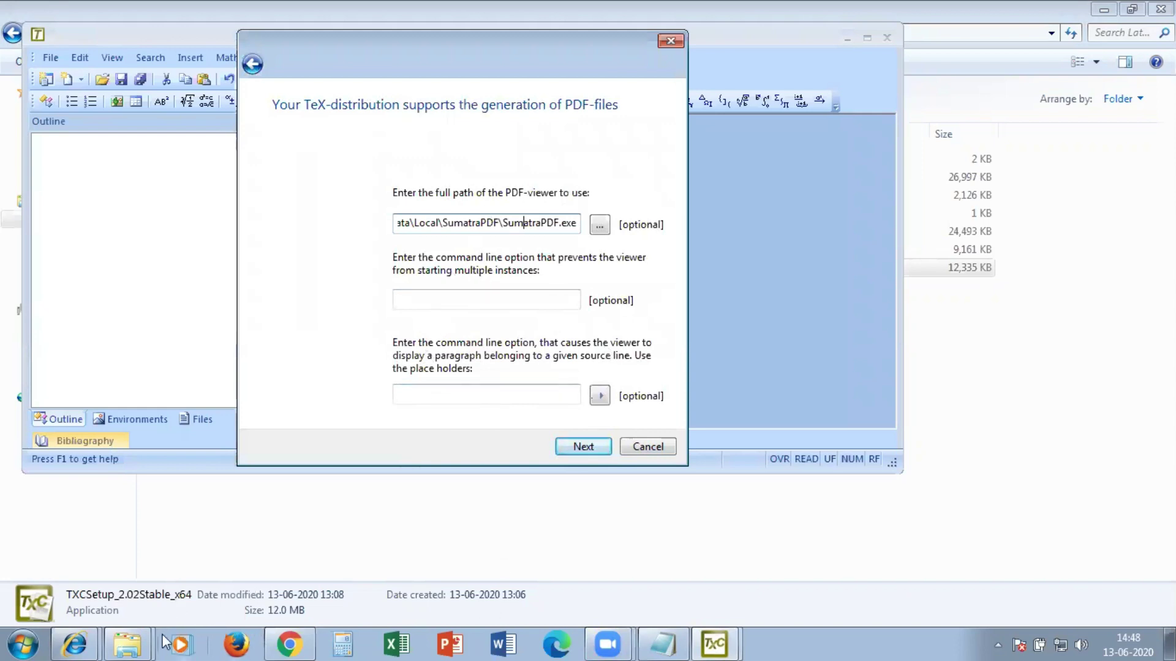
Open the customising the latex installation text file, maximize it and read the first-time TeXnicCenter configuration instructions.
click(125, 643)
click(119, 610)
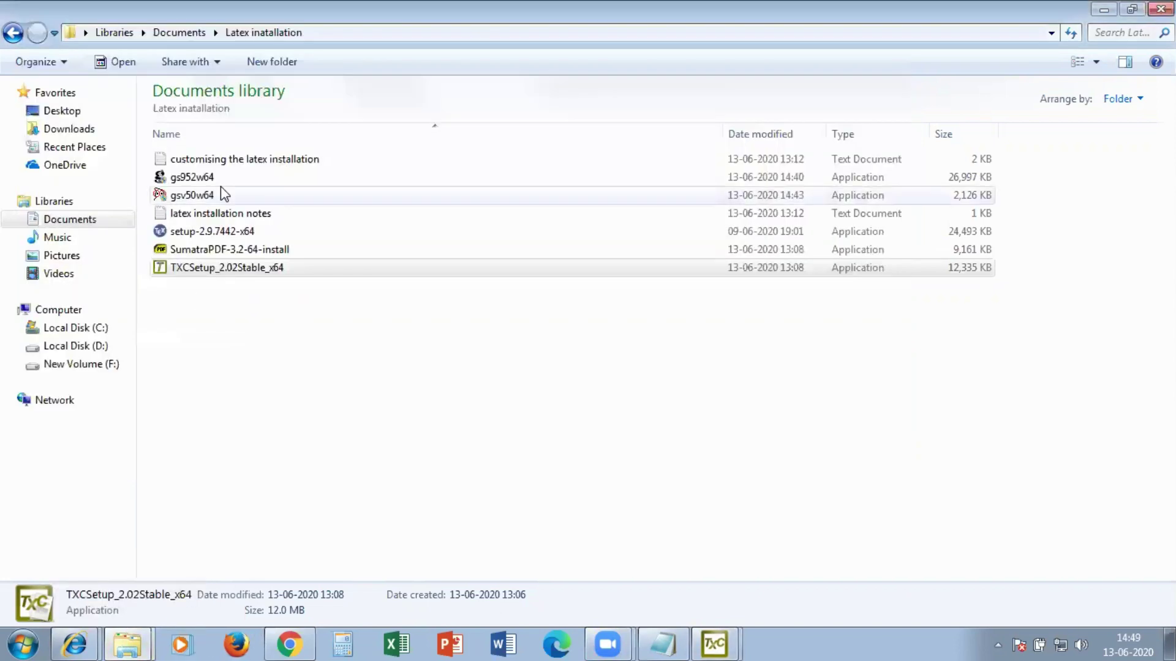
click(233, 169)
double_click(233, 160)
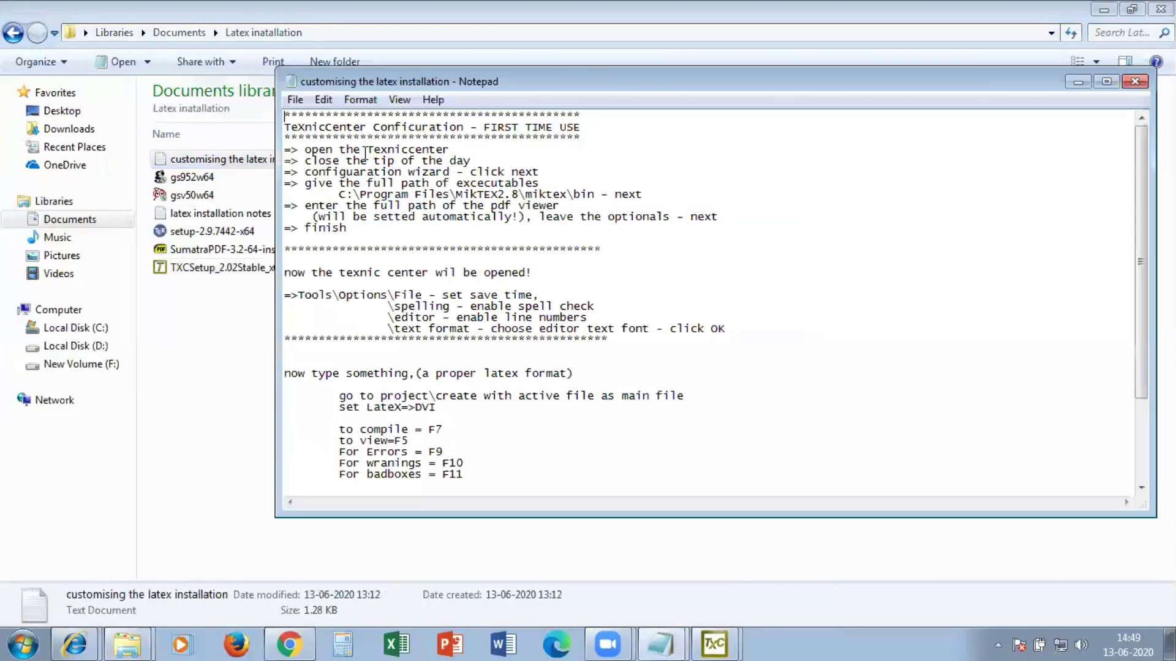
drag(305, 150, 471, 150)
click(312, 182)
click(1106, 81)
Return to the TeXnicCenter Configuration Wizard, keep SumatraPDF as PDF viewer with the optional fields empty, and generate the output profiles.
mouse_move(714, 643)
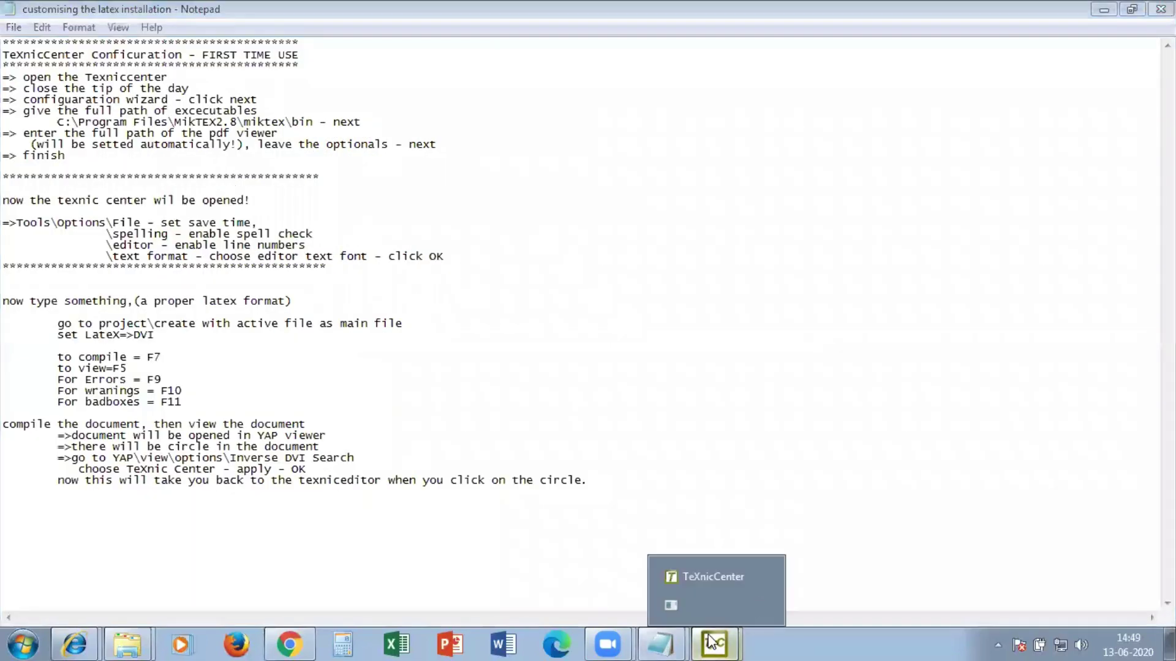
click(697, 584)
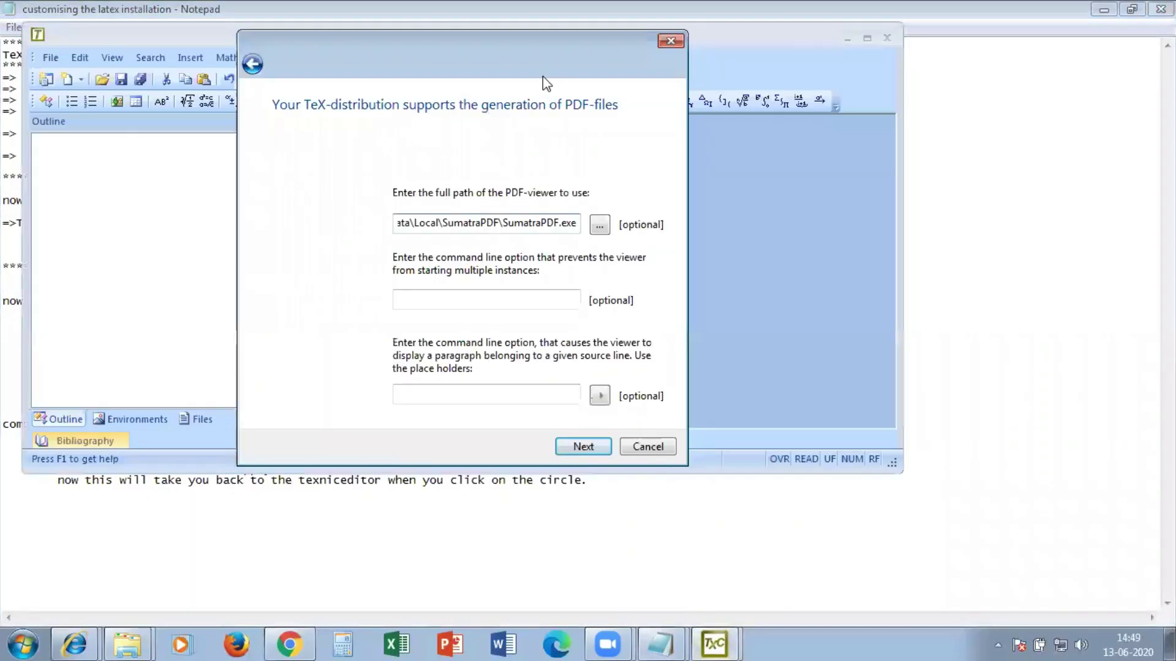
drag(543, 76, 952, 25)
drag(973, 76, 714, 71)
click(978, 488)
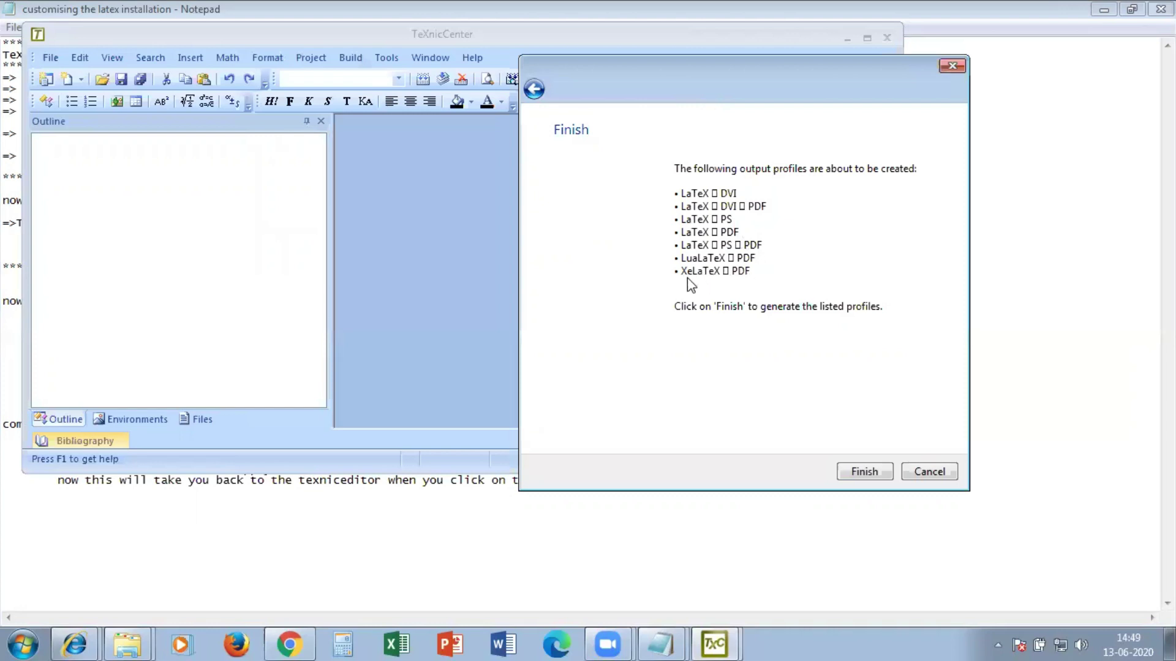
click(851, 475)
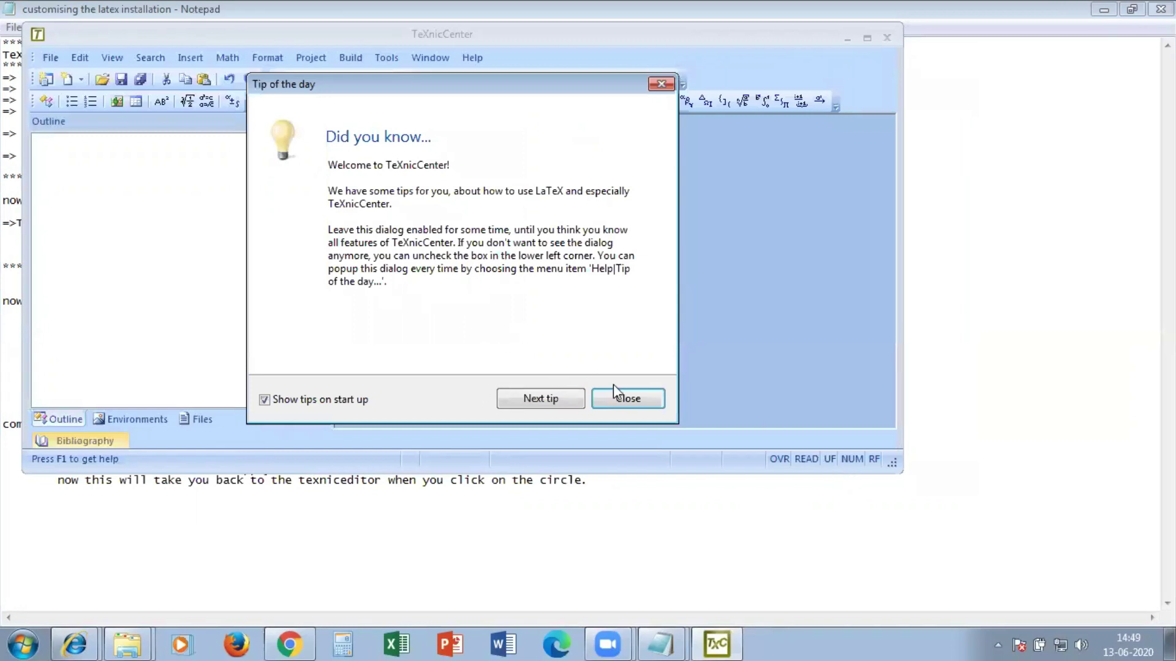
Close the tip of the day and maximize the TeXnicCenter window.
click(625, 396)
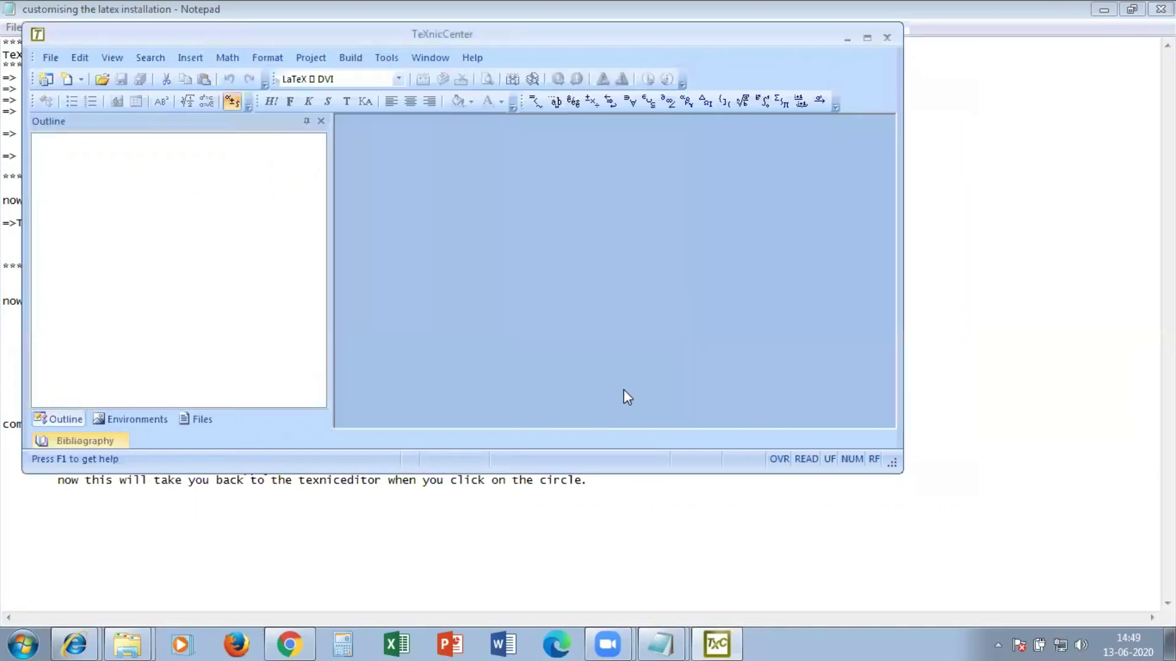
click(867, 39)
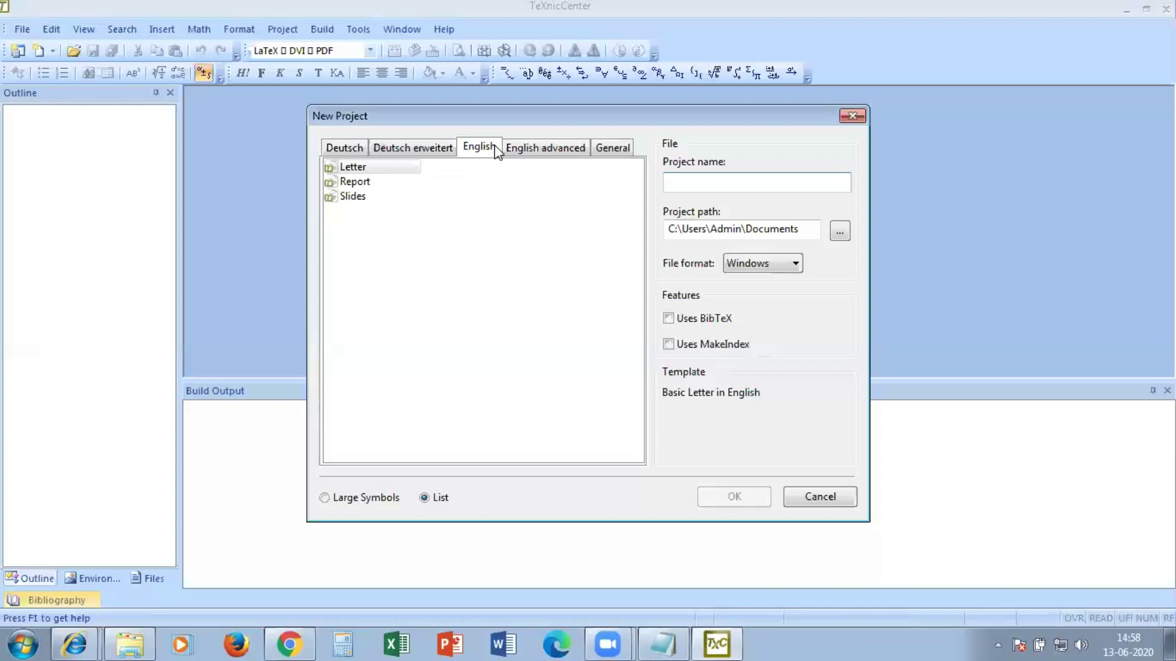
Choose the English Letter template for the new project and name the project Test1.
click(417, 148)
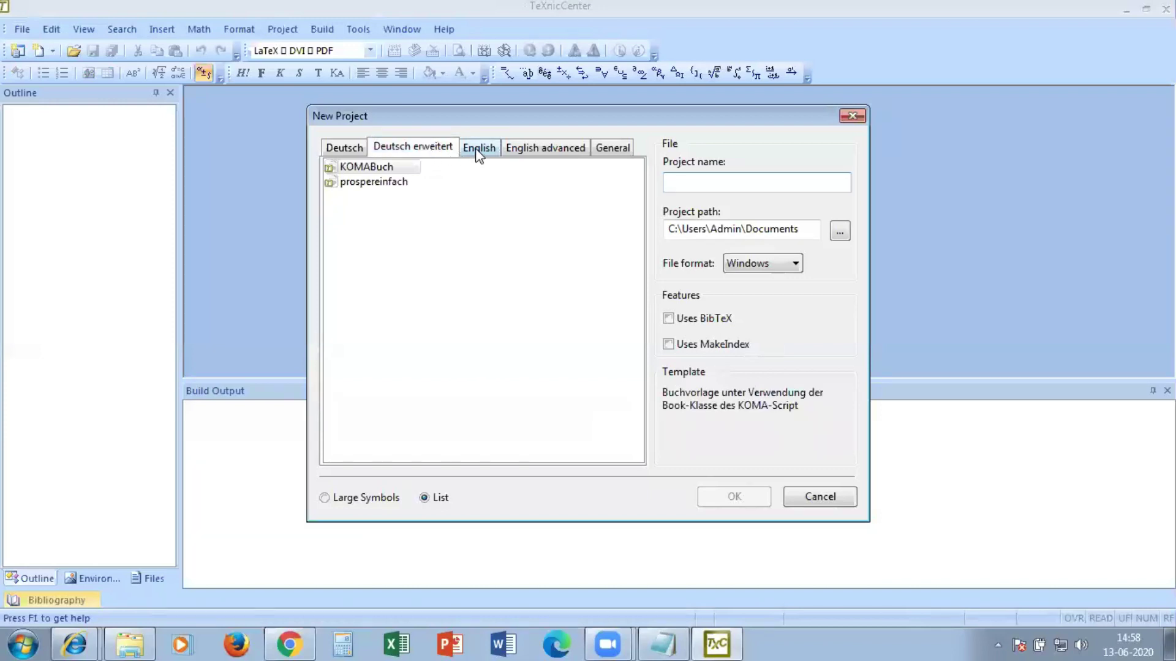
click(479, 147)
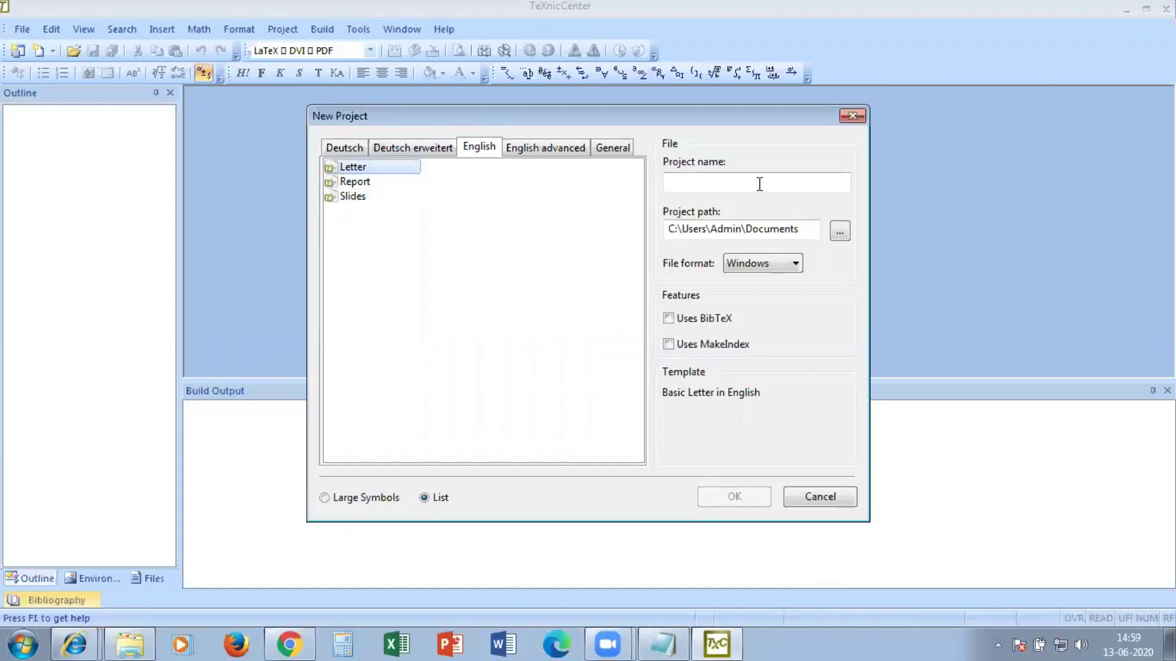
click(715, 185)
text(Test1)
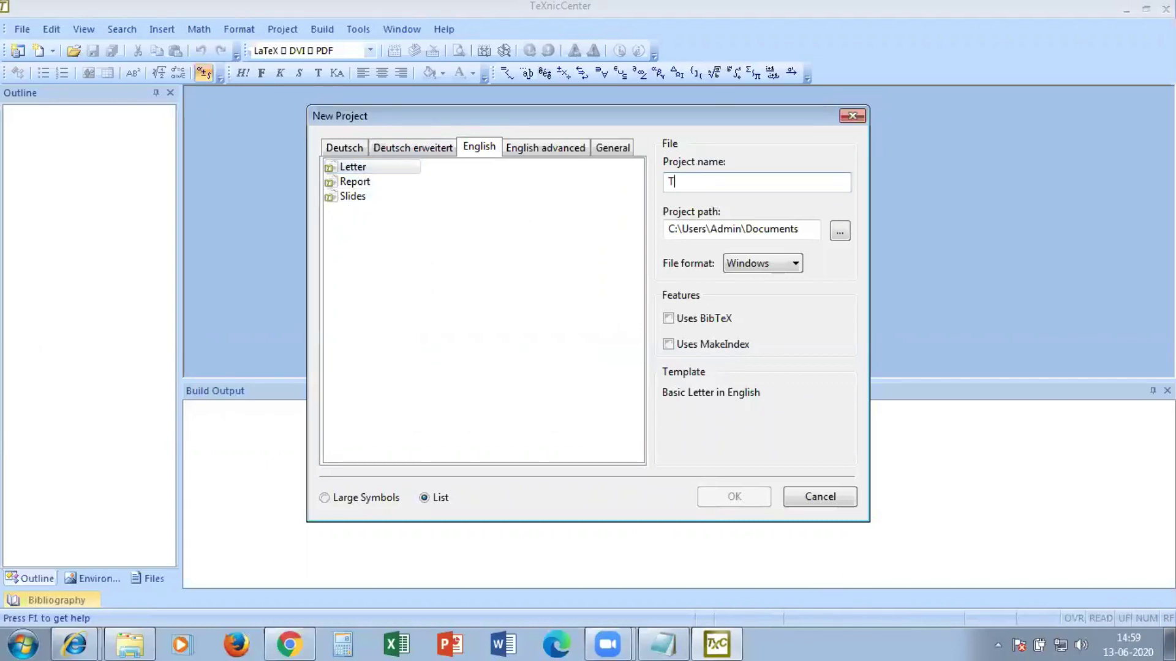